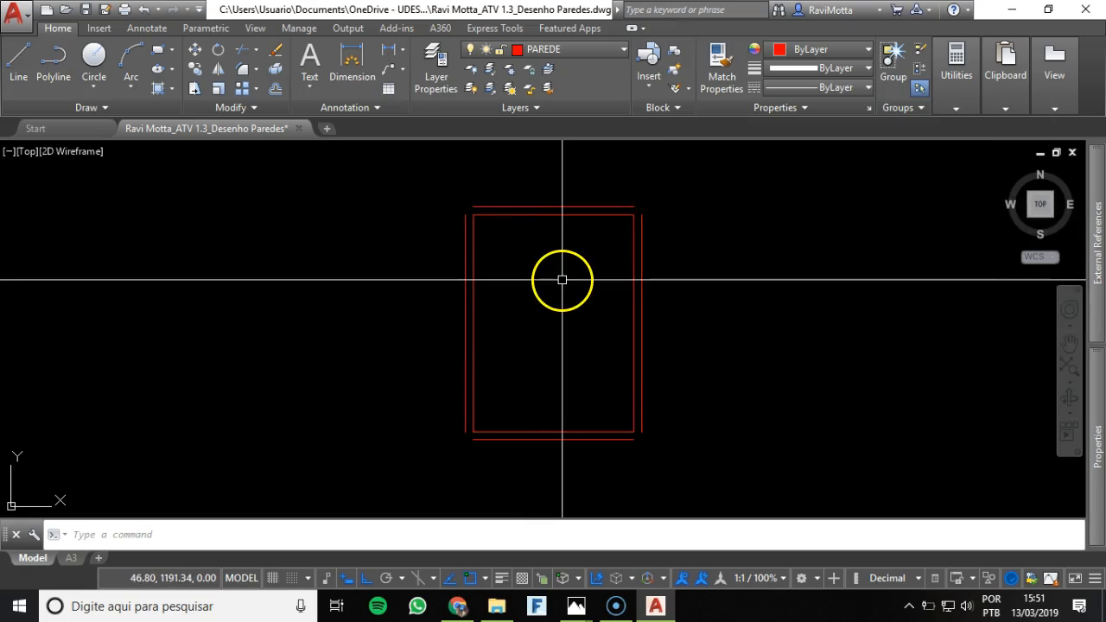
- Try to extend the outer top wall line past the upper-left corner with an added line segment, and undo it
scroll(462, 223, "up", 4)
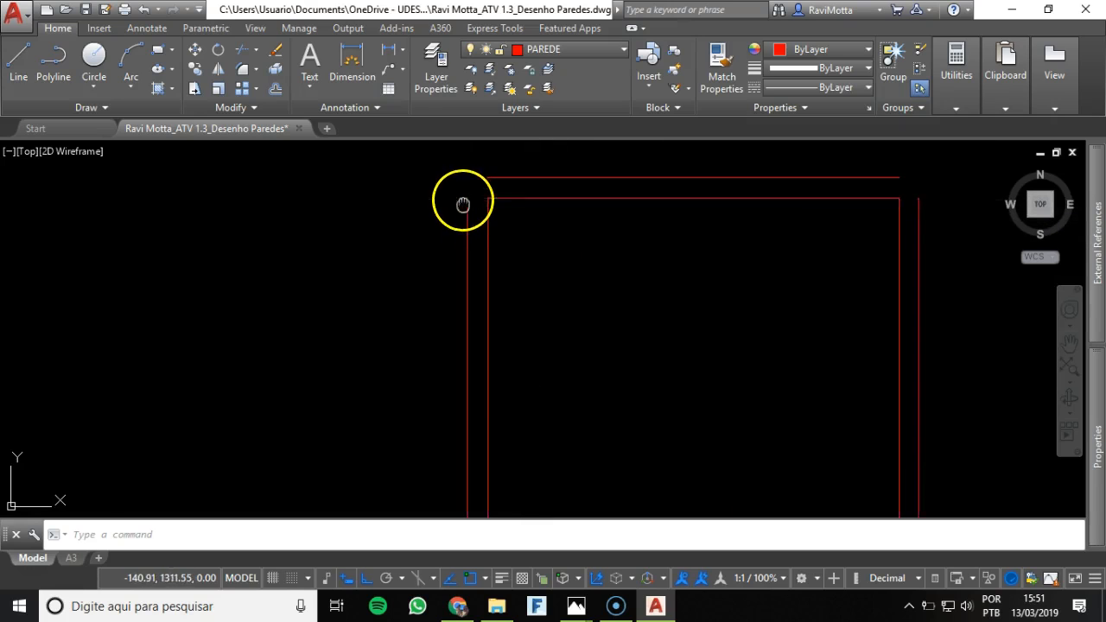
scroll(497, 250, "up", 3)
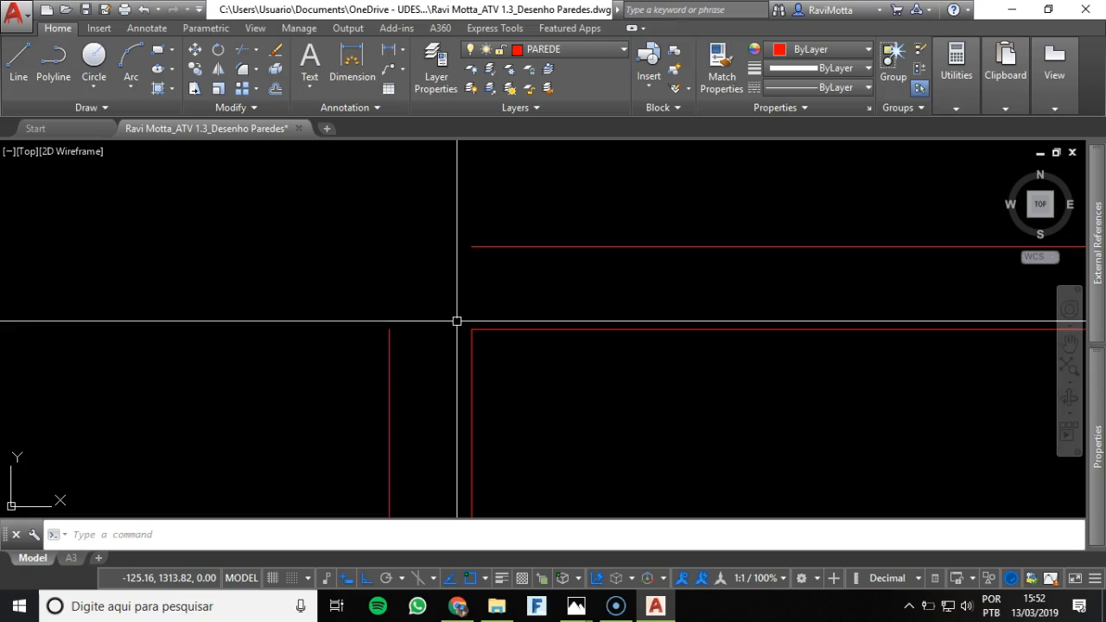
left_click(19, 58)
left_click(472, 247)
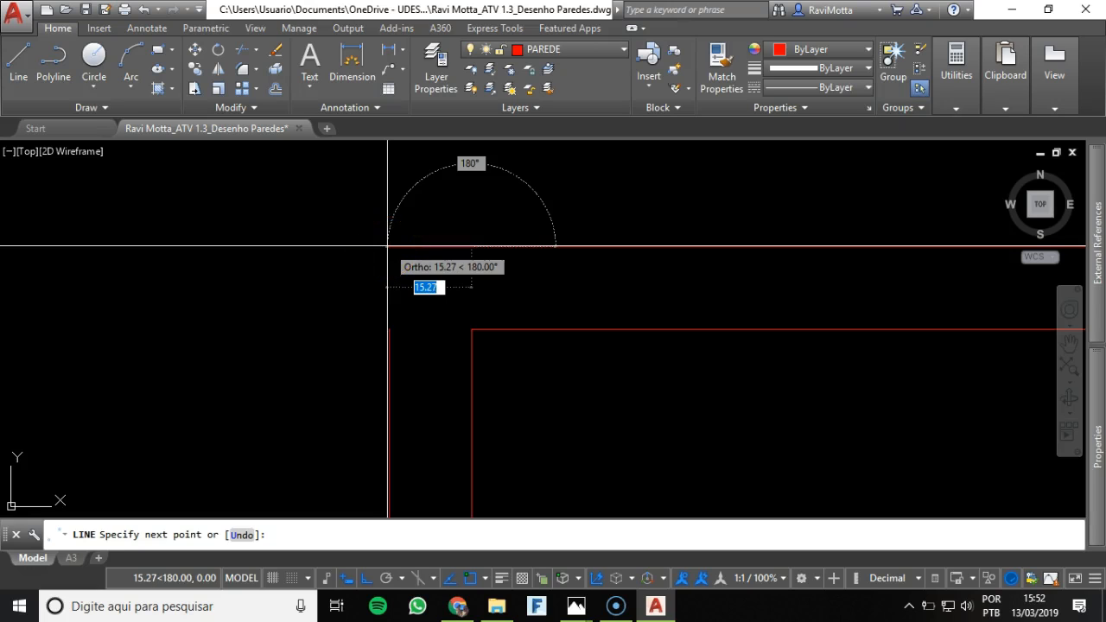
left_click(357, 247)
key("Escape")
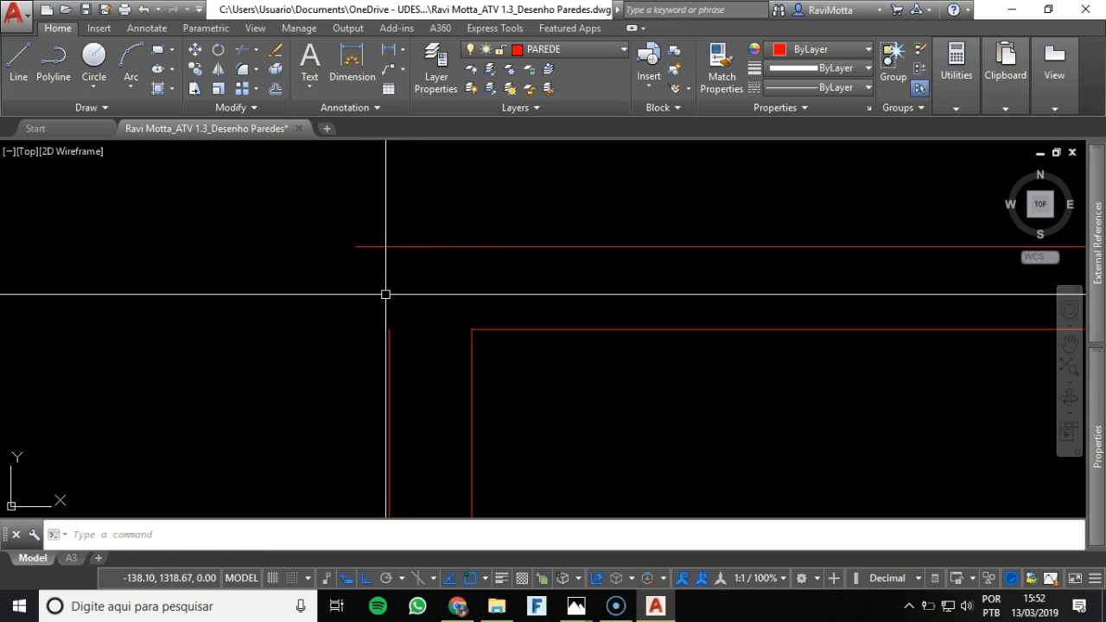
key("ctrl+z")
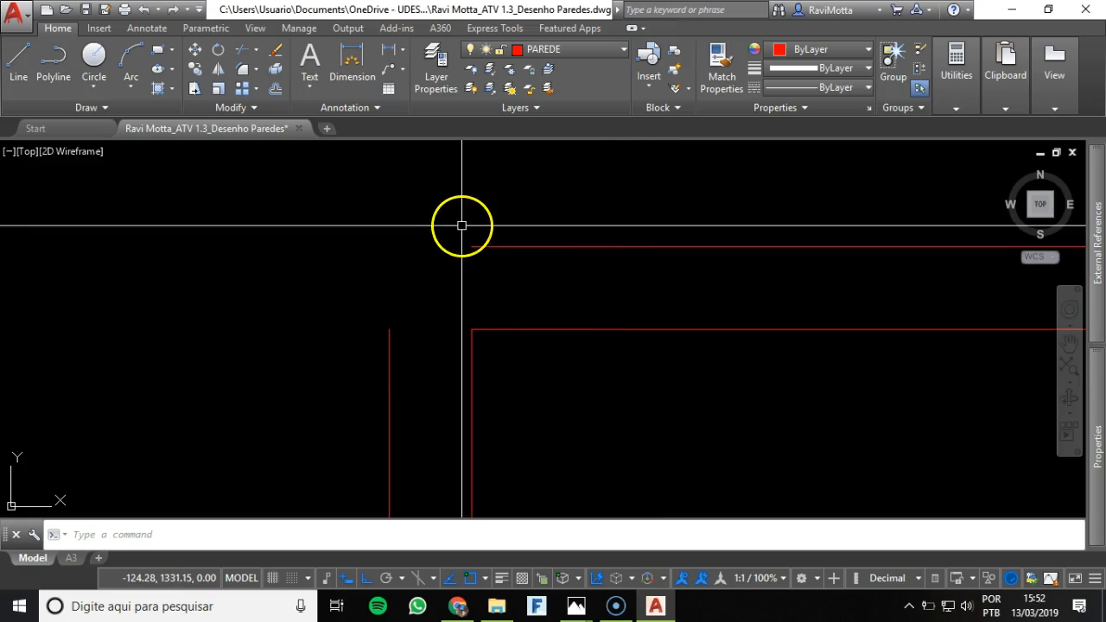
- Fillet the outer top and left wall lines at the upper-left corner with a radius of 10
left_click(257, 68)
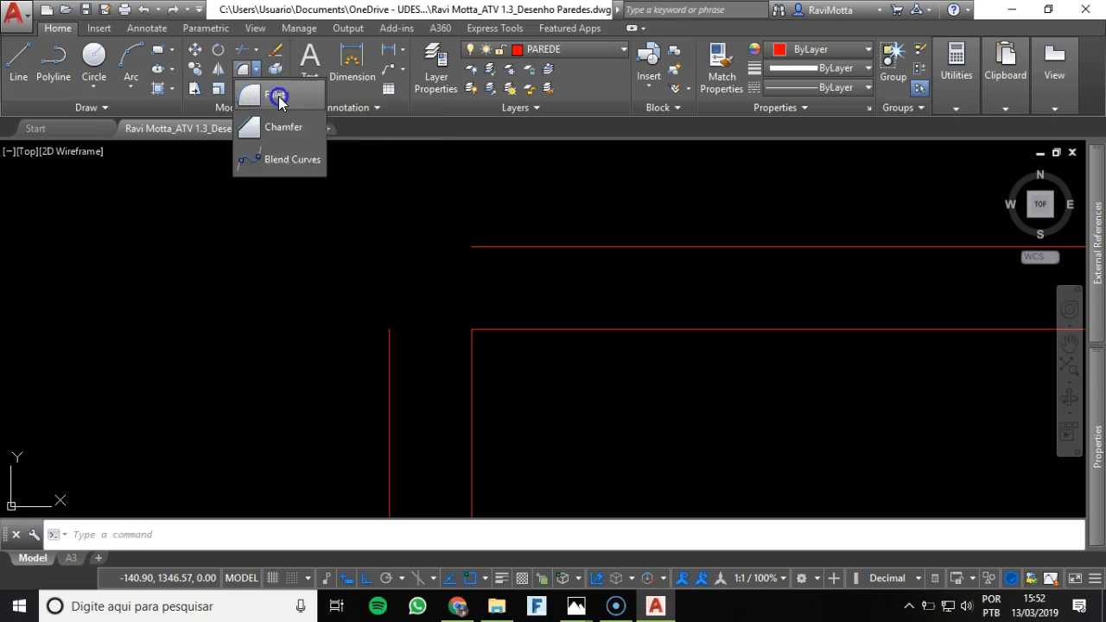
left_click(273, 97)
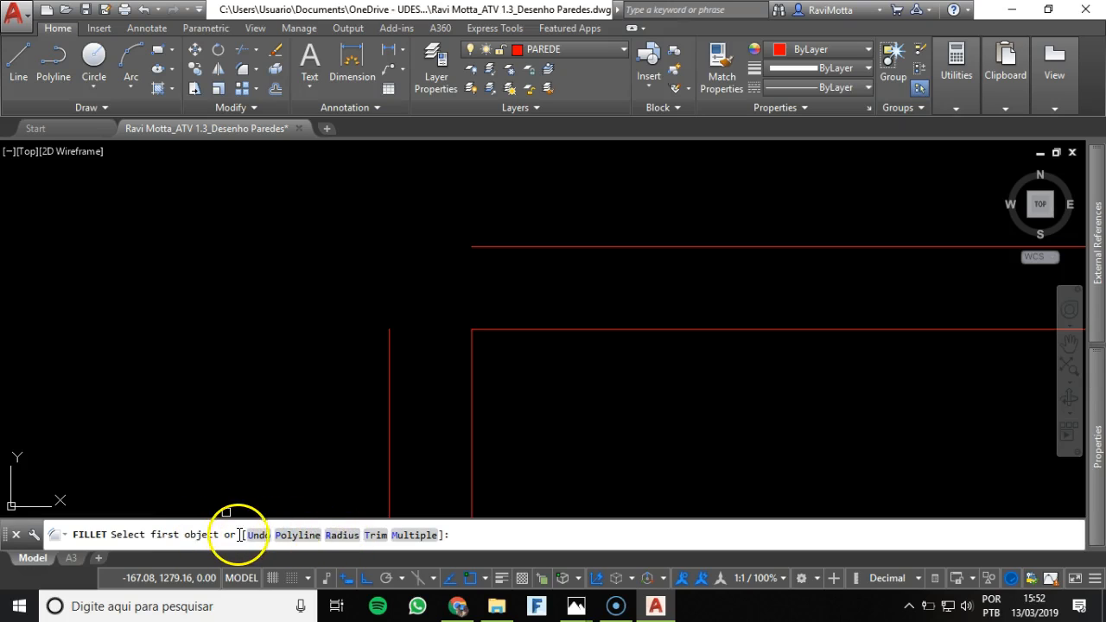
left_click(334, 539)
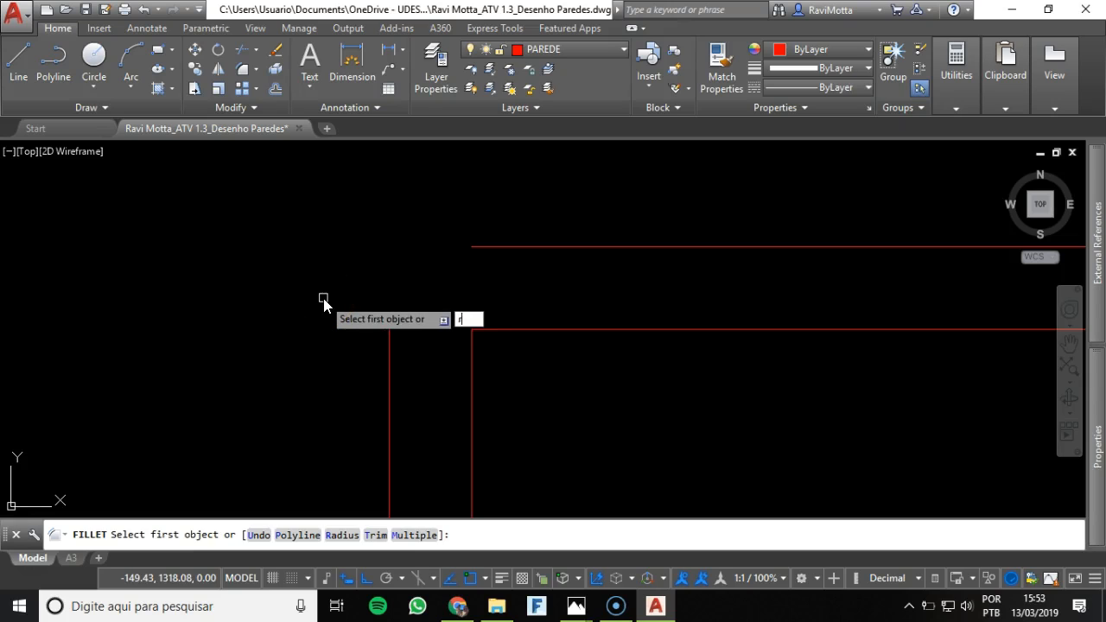
key("Return")
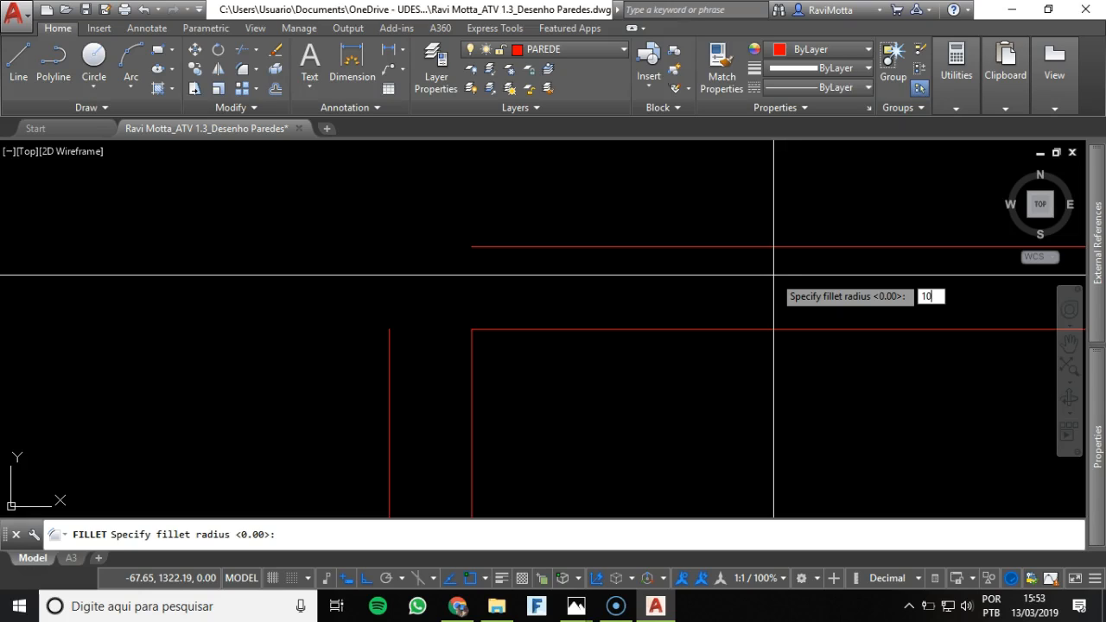
key("Return")
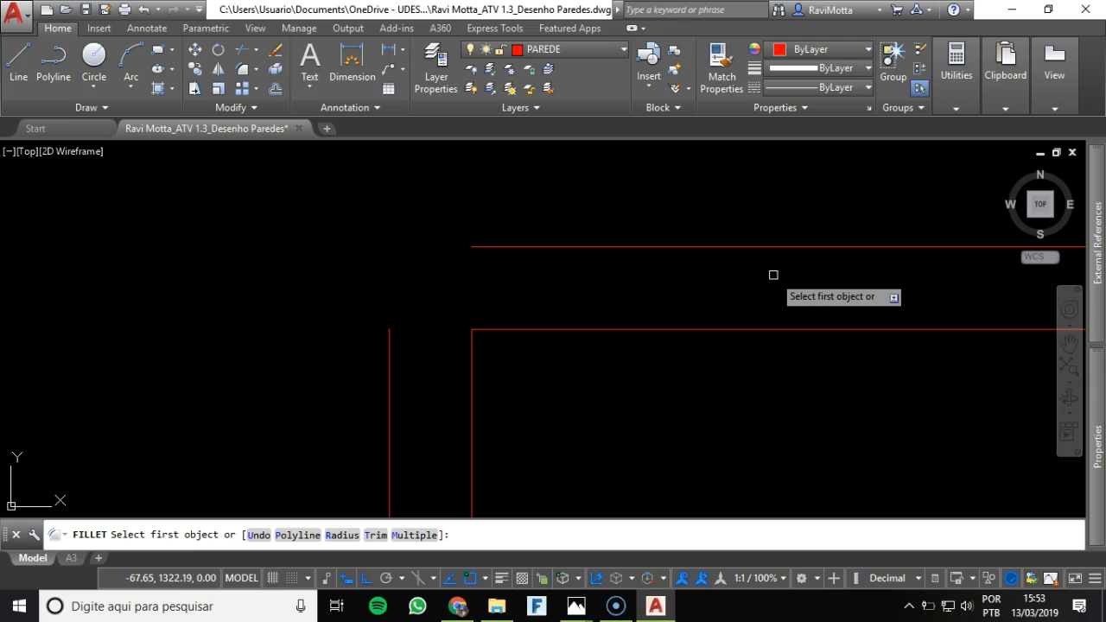
left_click(594, 246)
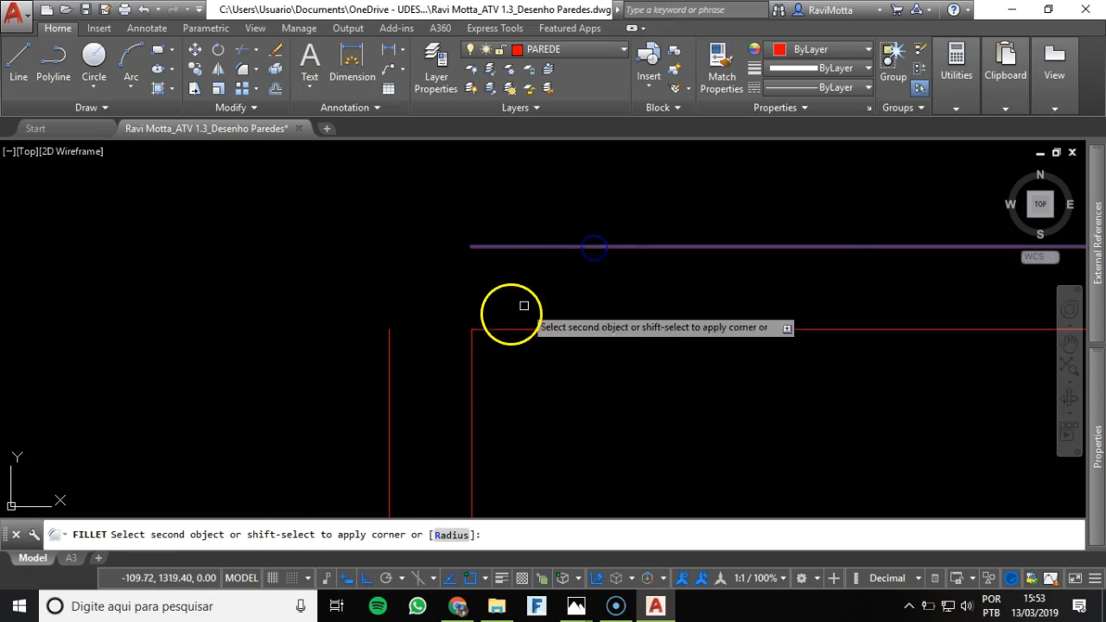
left_click(389, 371)
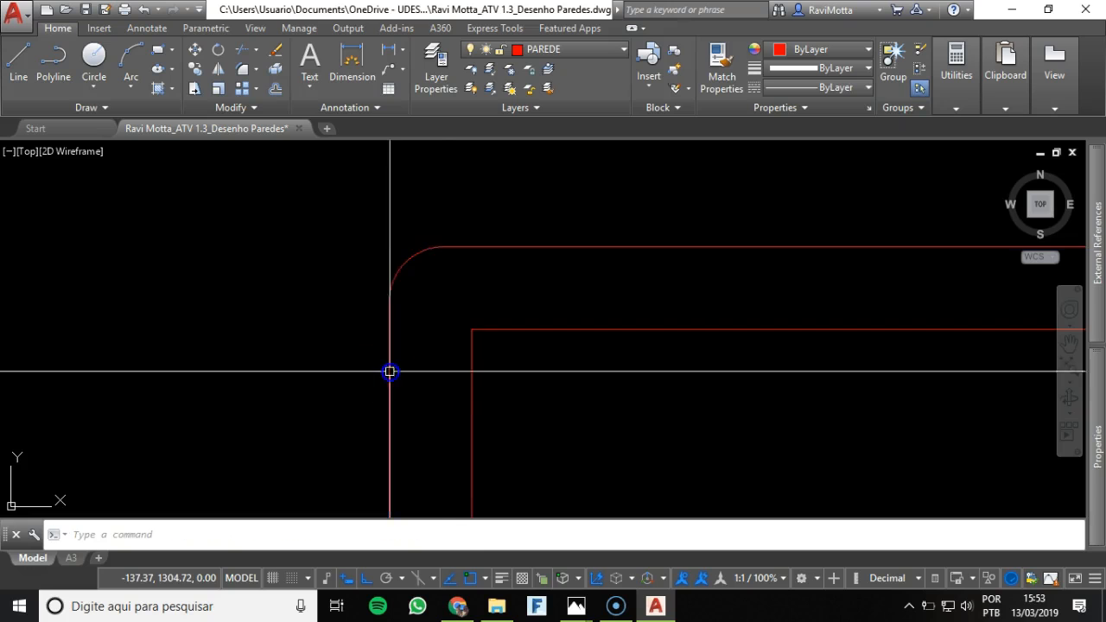
- Delete the fillet arc at the outer upper-left corner of the walls
scroll(388, 304, "up", 5)
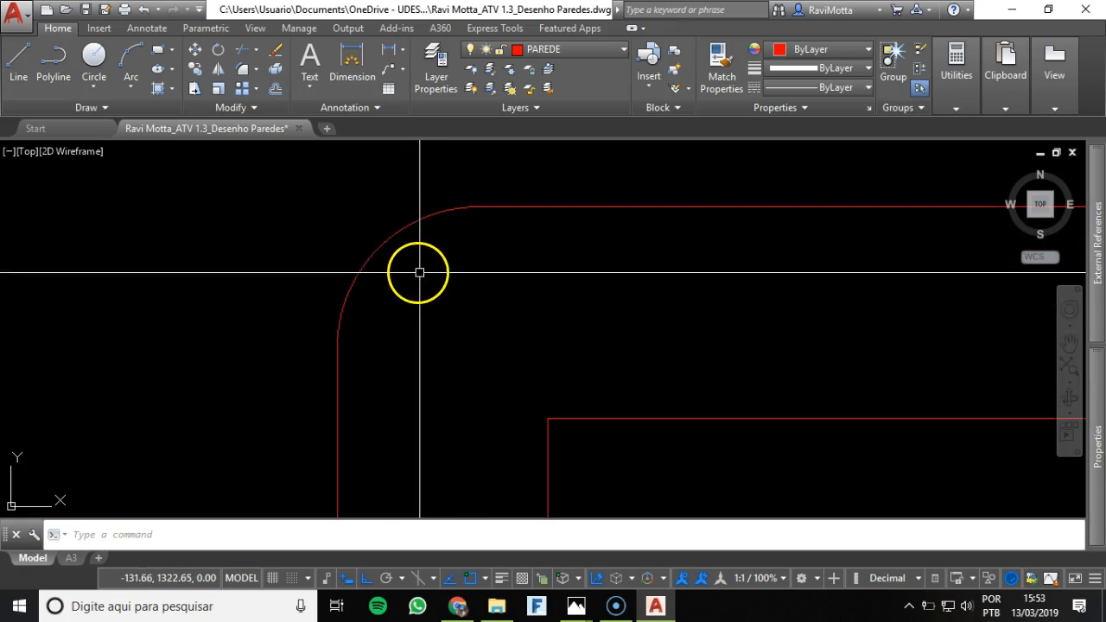
left_click(409, 223)
scroll(393, 288, "up", 2)
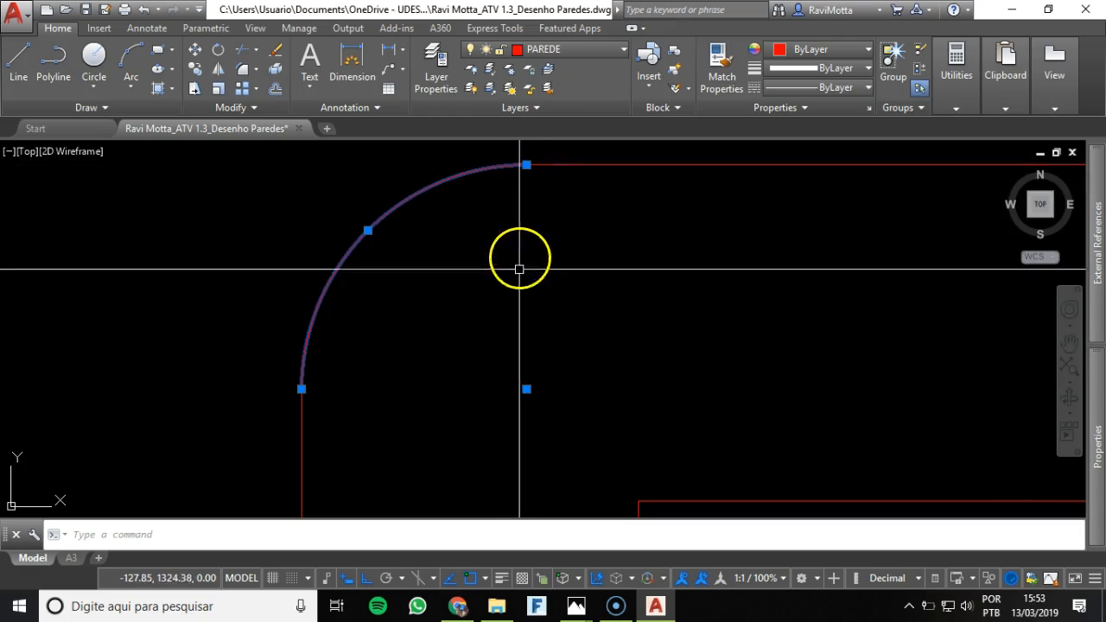
scroll(584, 324, "down", 4)
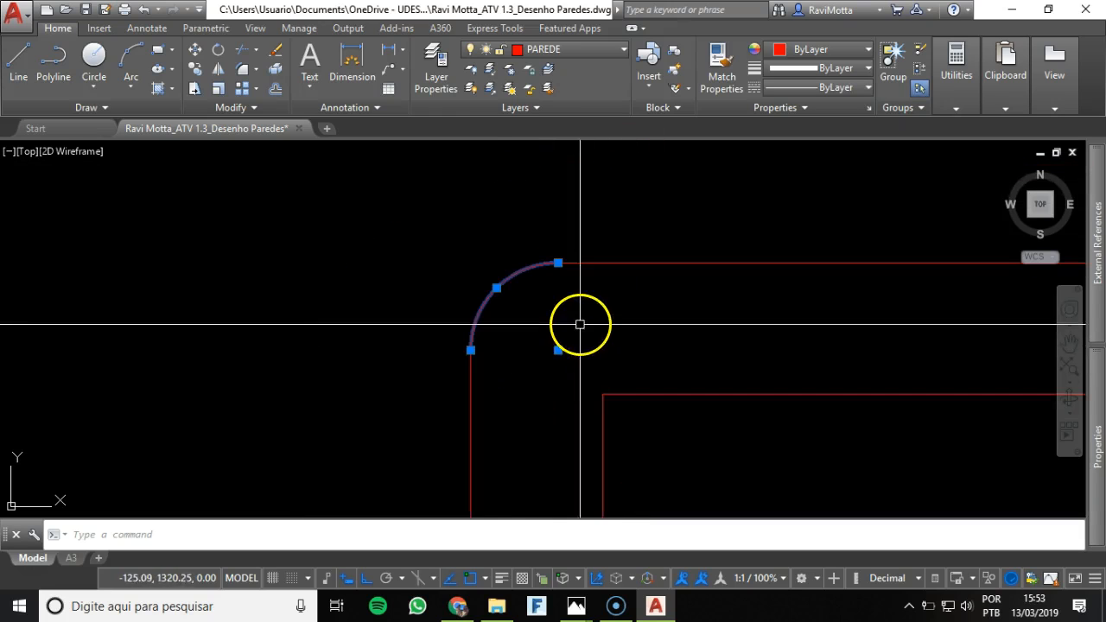
key("Escape")
left_click(519, 303)
left_click(444, 277)
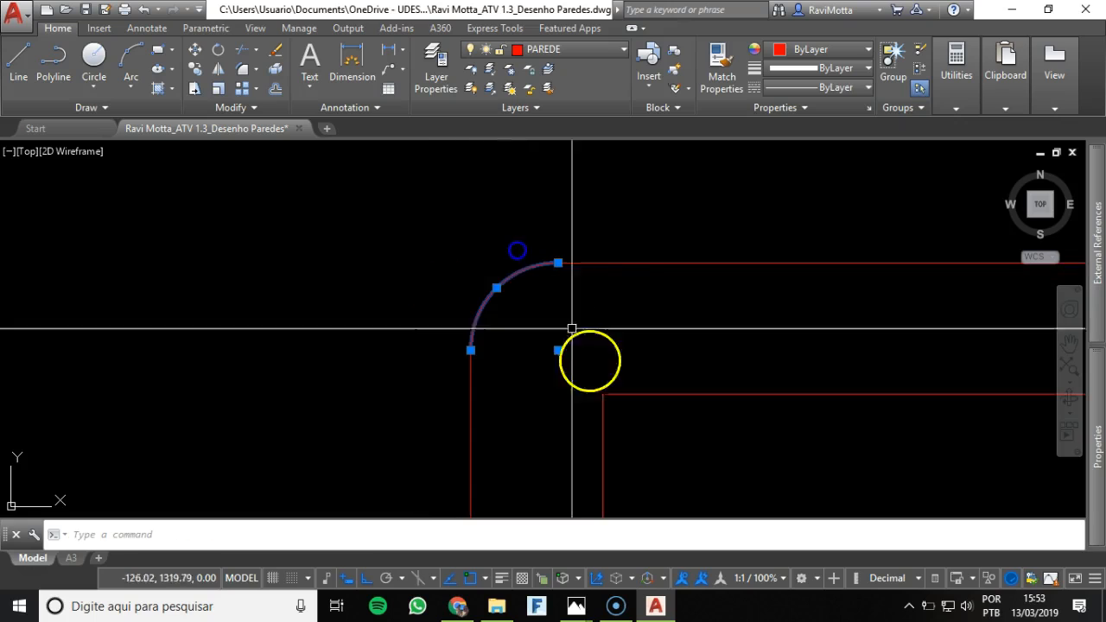
key("Delete")
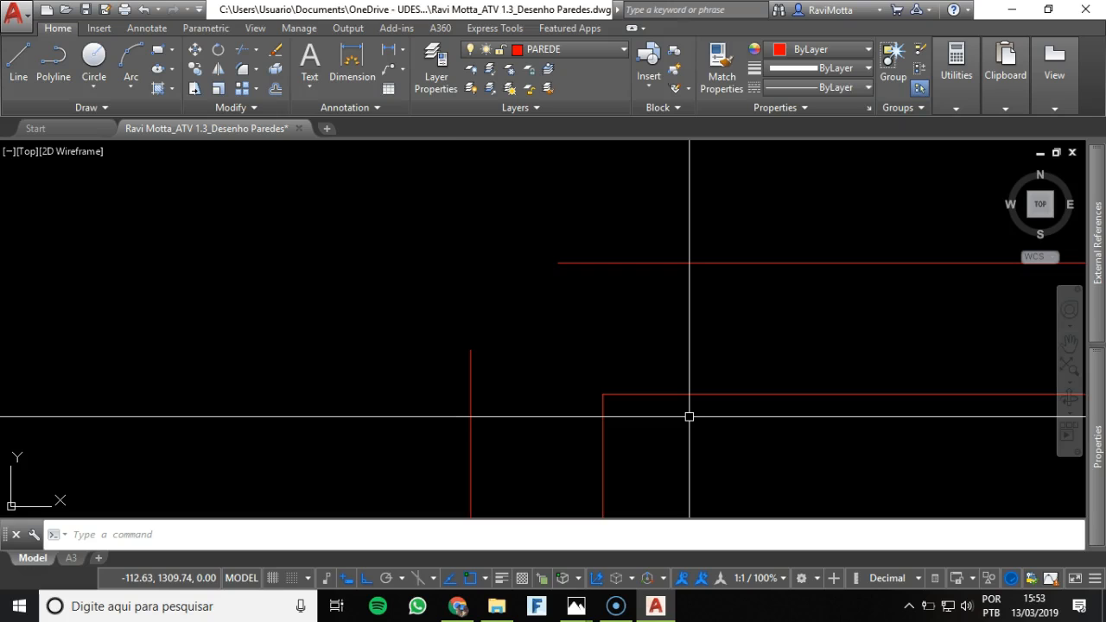
- Join the outer top and left wall lines into a sharp corner using Fillet with radius 0
left_click(246, 68)
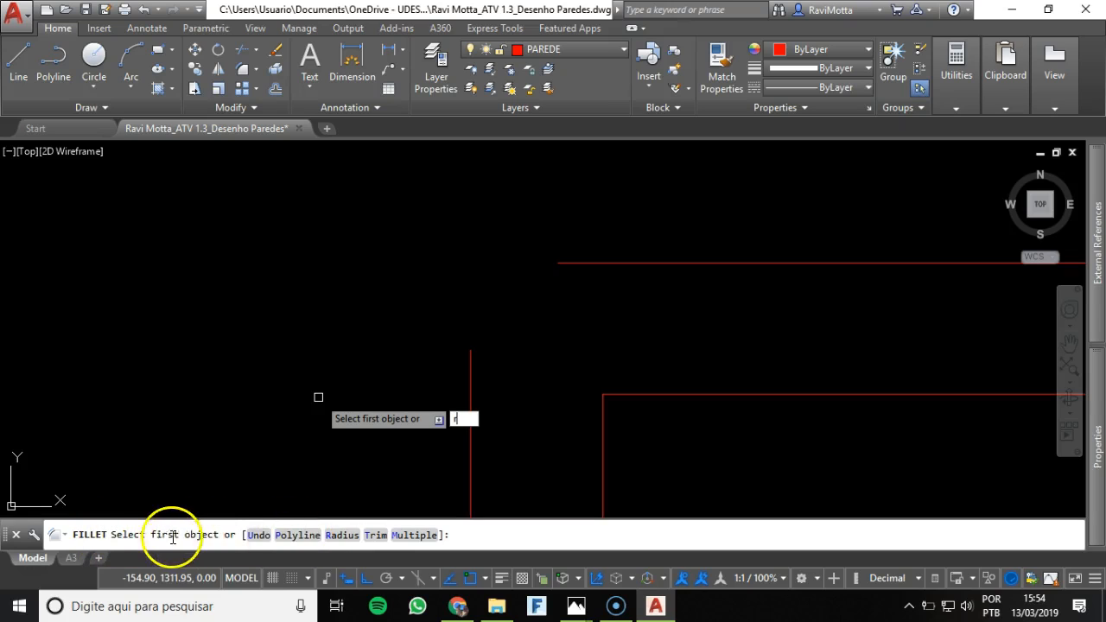
left_click(337, 536)
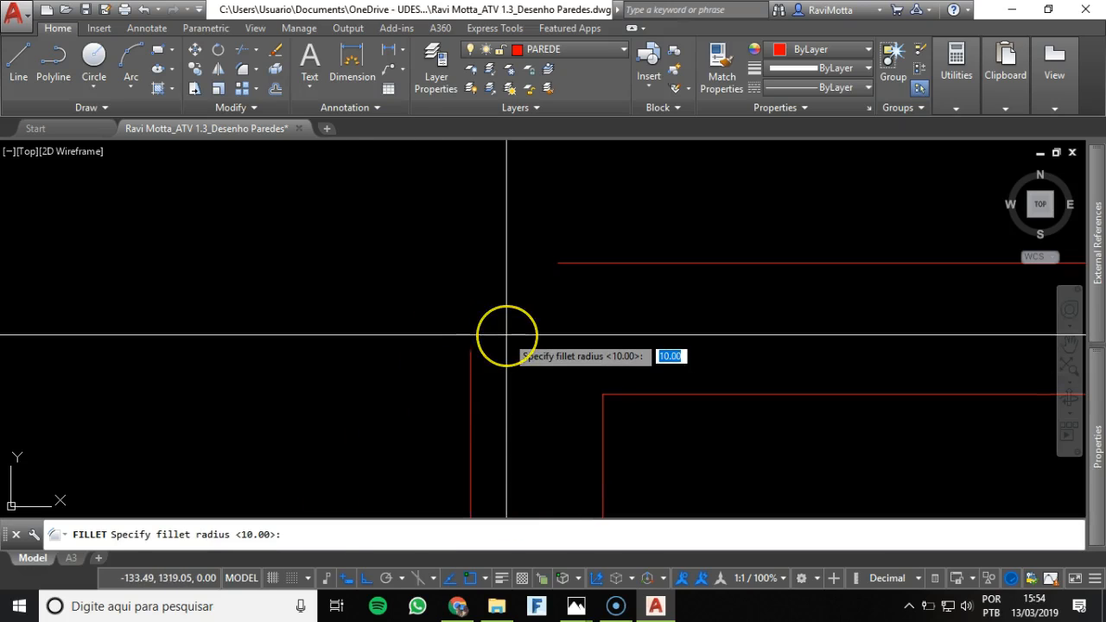
type("0")
key("Return")
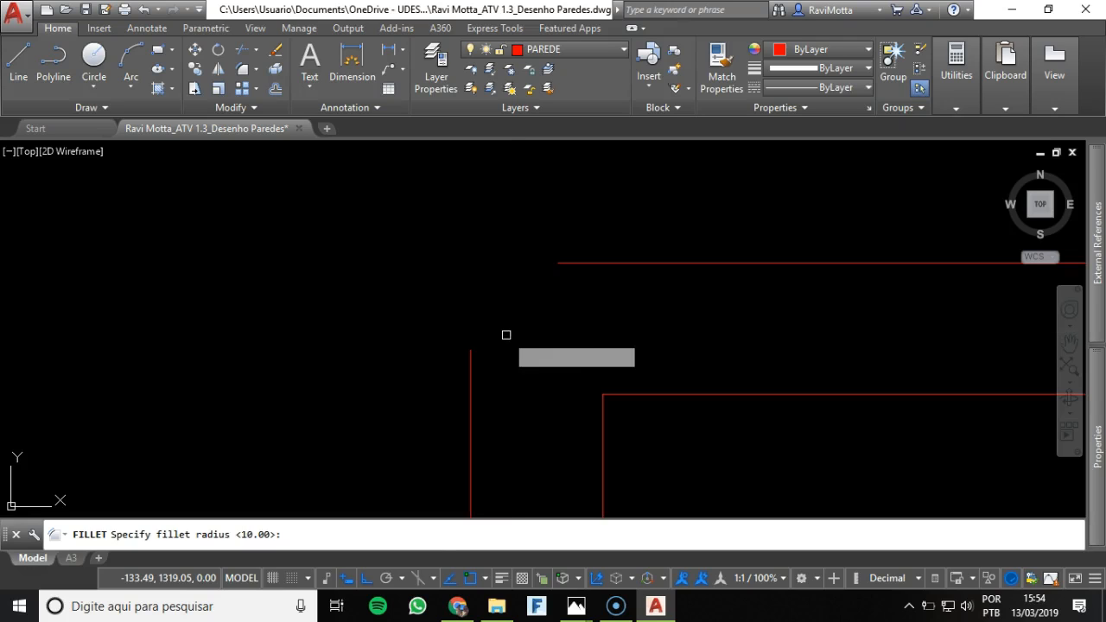
left_click(622, 264)
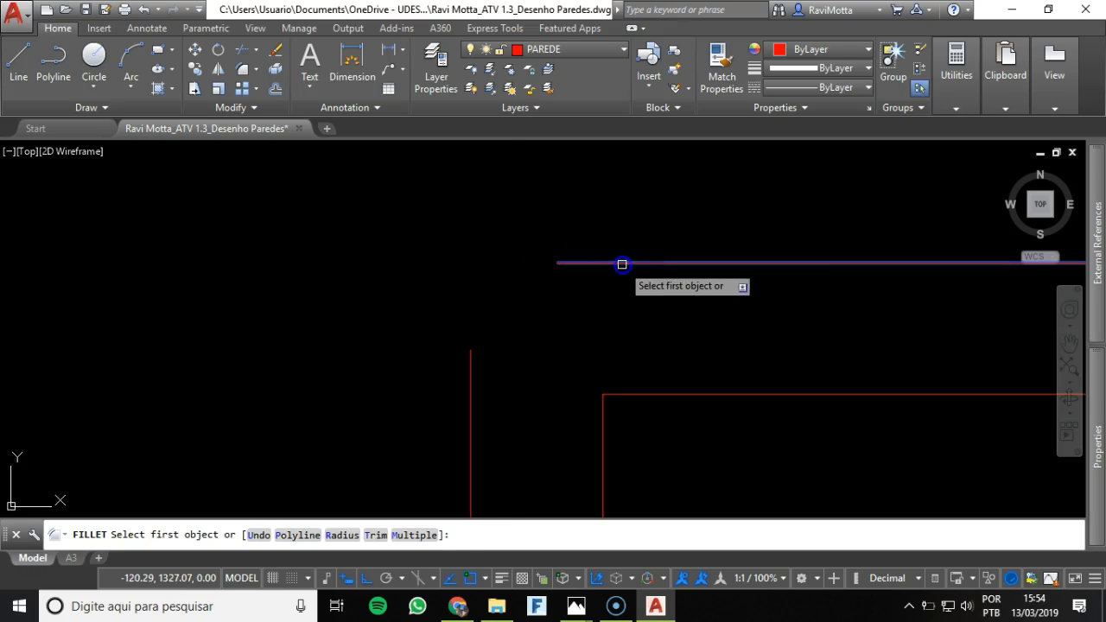
left_click(472, 372)
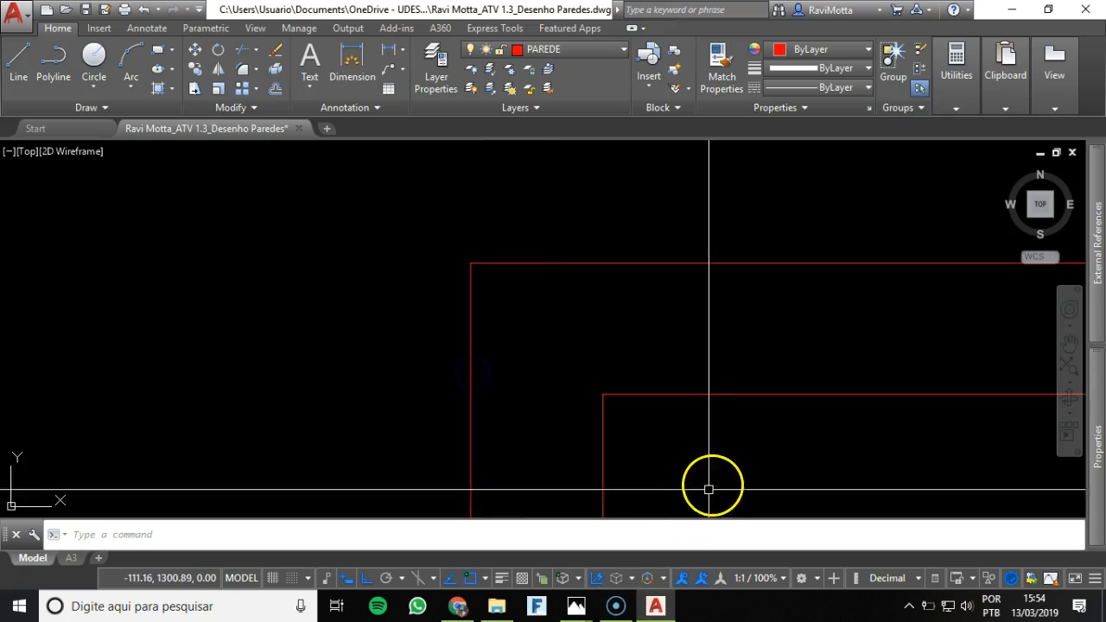
- Fillet the outer top and right wall lines into a sharp upper-right corner
scroll(634, 329, "down", 5)
middle_click_drag(815, 331, 577, 259)
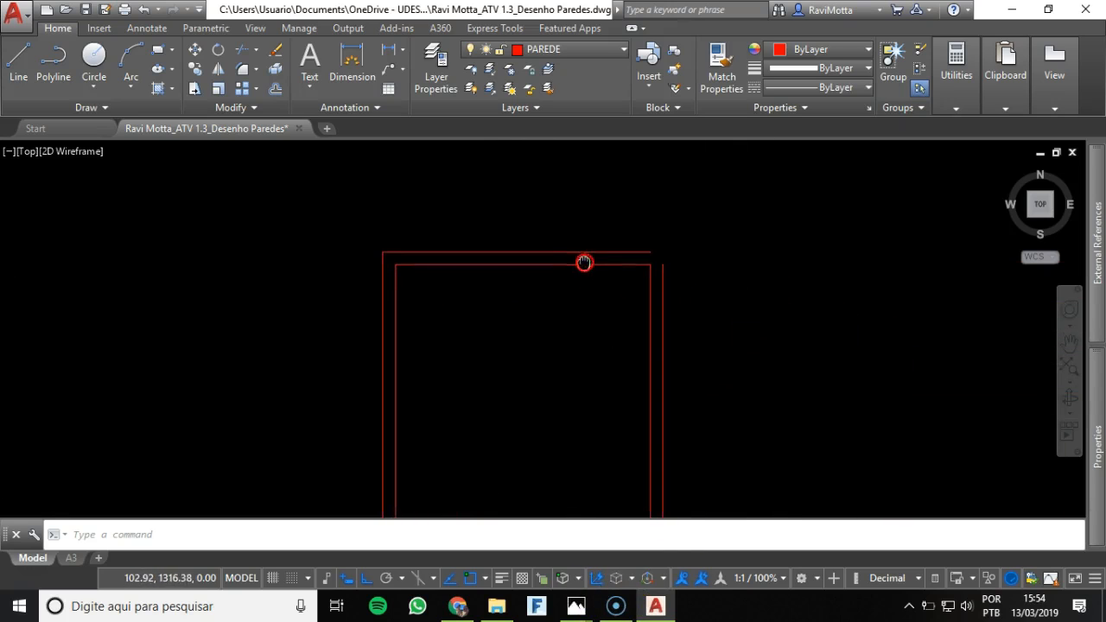
scroll(582, 257, "up", 2)
scroll(706, 231, "up", 2)
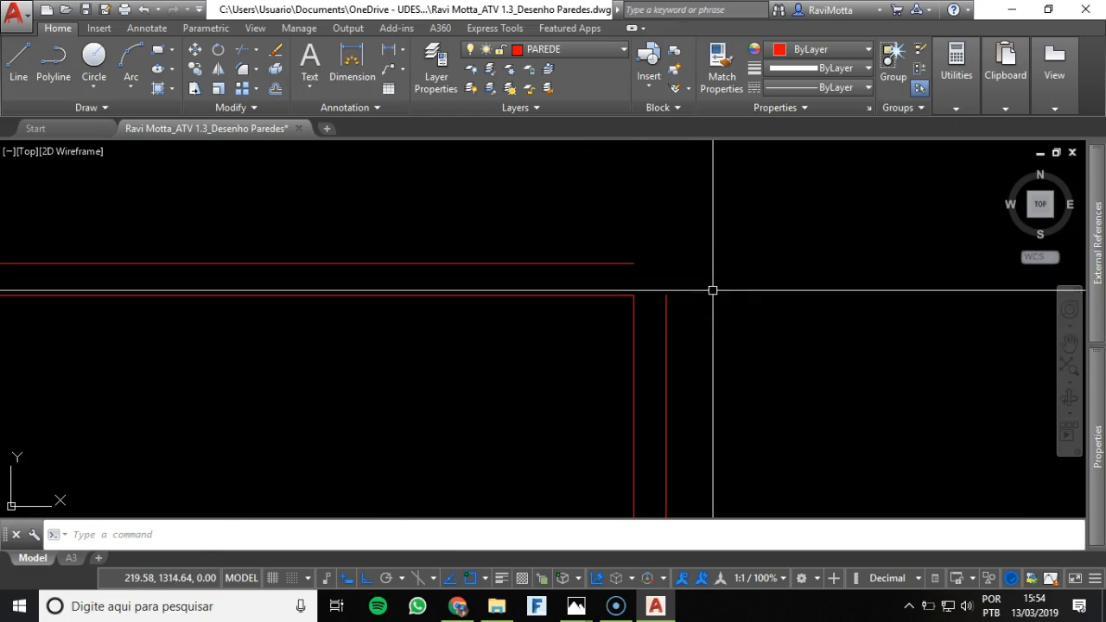
type("f")
key("Return")
left_click(666, 271)
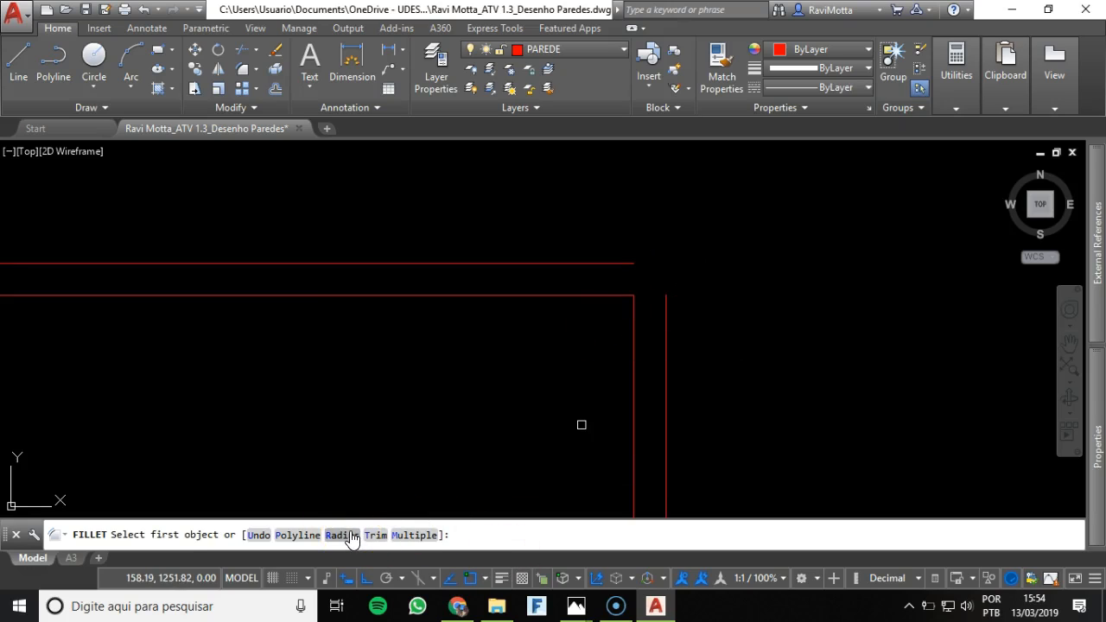
left_click(564, 263)
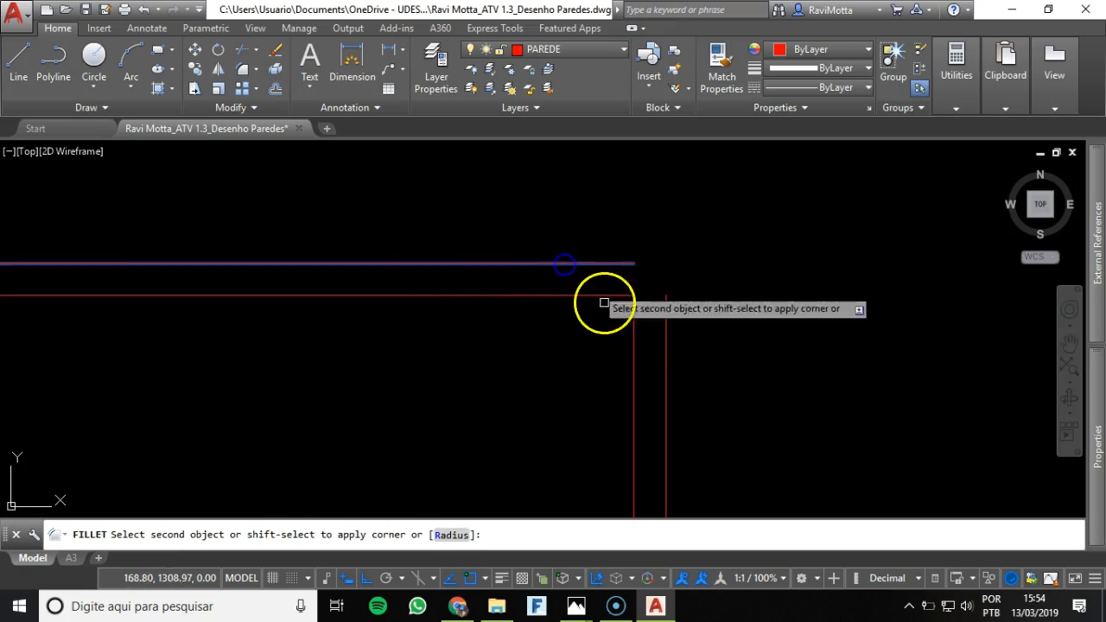
left_click(662, 325)
- Fillet the outer right and bottom wall lines into a sharp lower-right corner
scroll(769, 341, "down", 3)
middle_click_drag(787, 403, 763, 217)
scroll(744, 431, "up", 2)
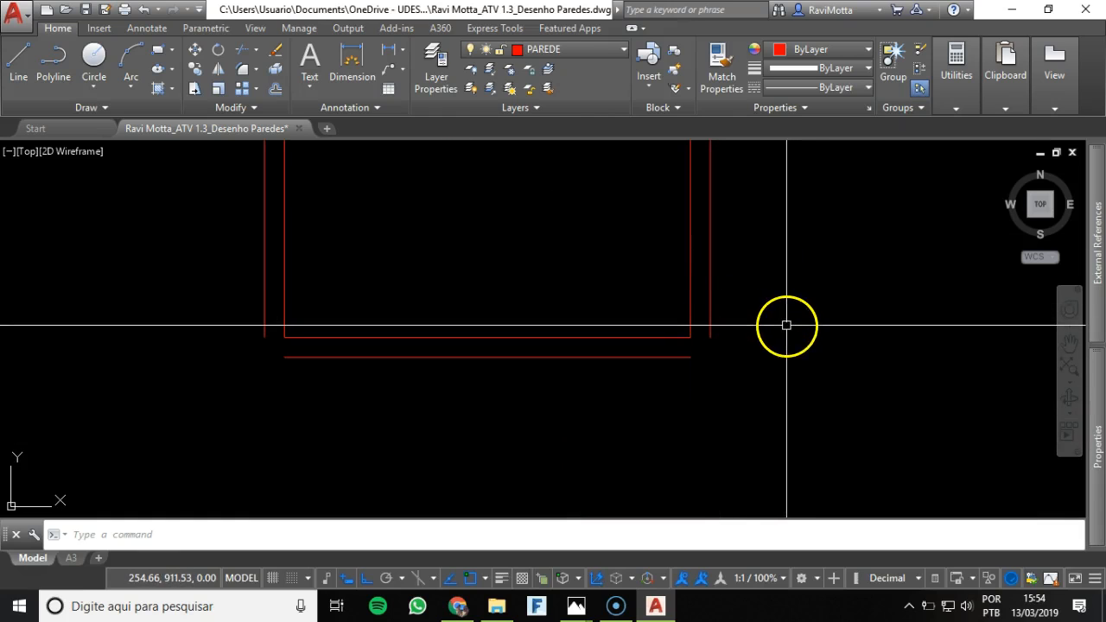
type("F")
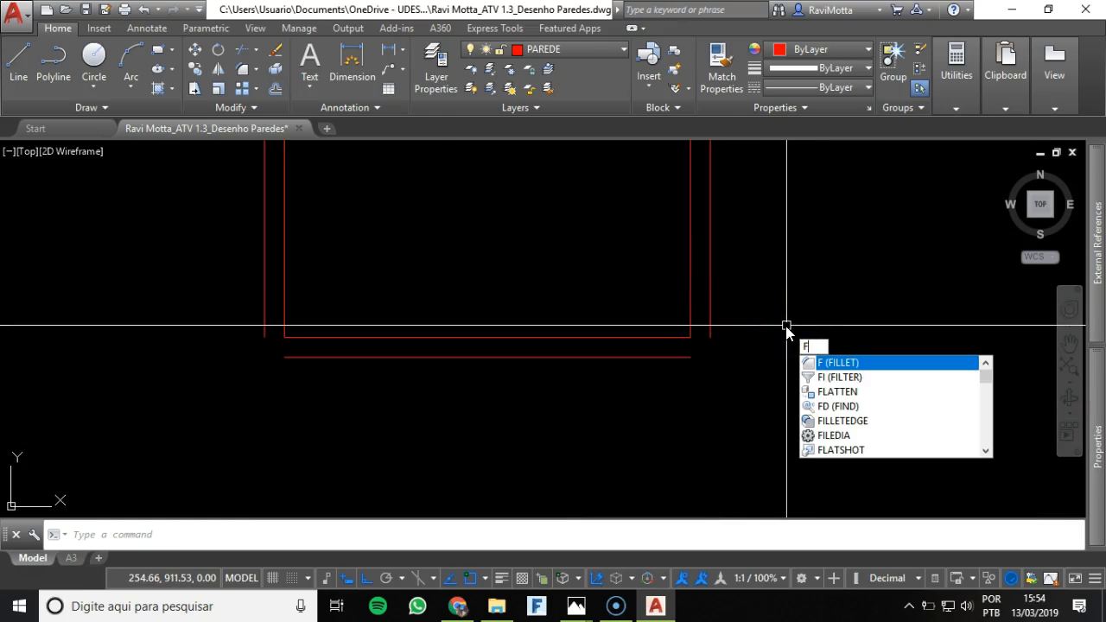
key("Return")
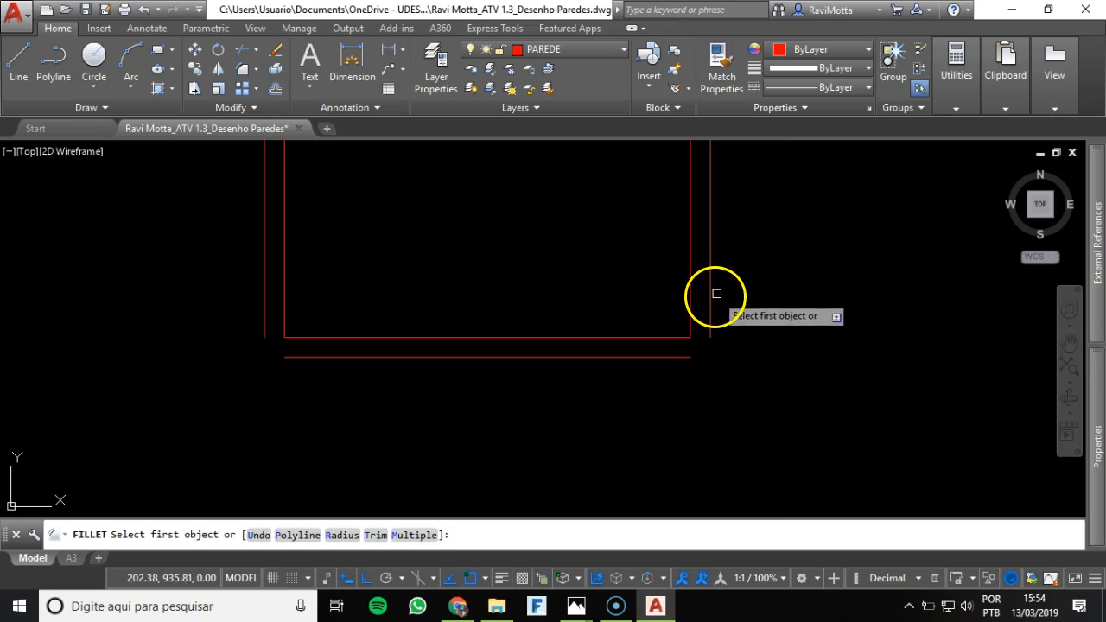
left_click(713, 296)
left_click(682, 356)
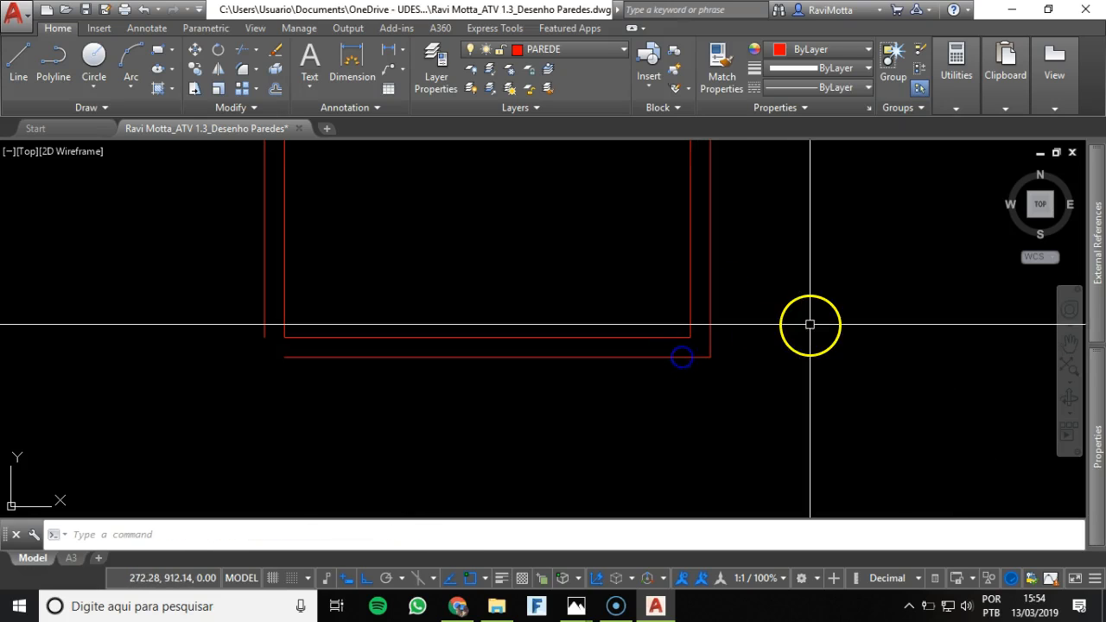
- Fillet the outer bottom and left wall lines into a sharp lower-left corner, closing the outer wall outline
scroll(250, 340, "up", 3)
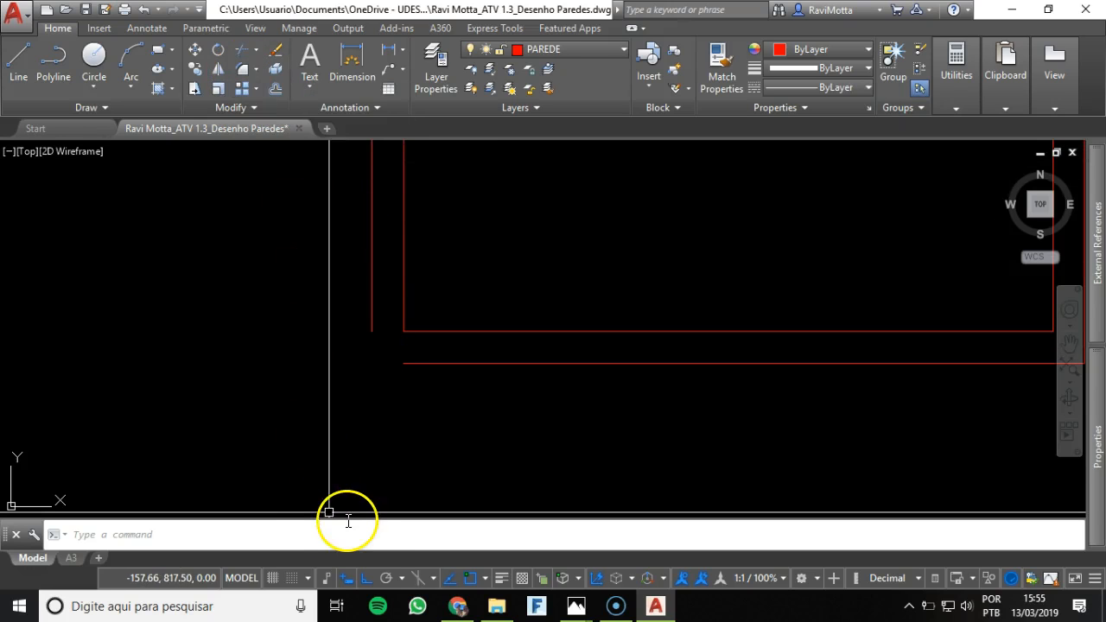
type("F")
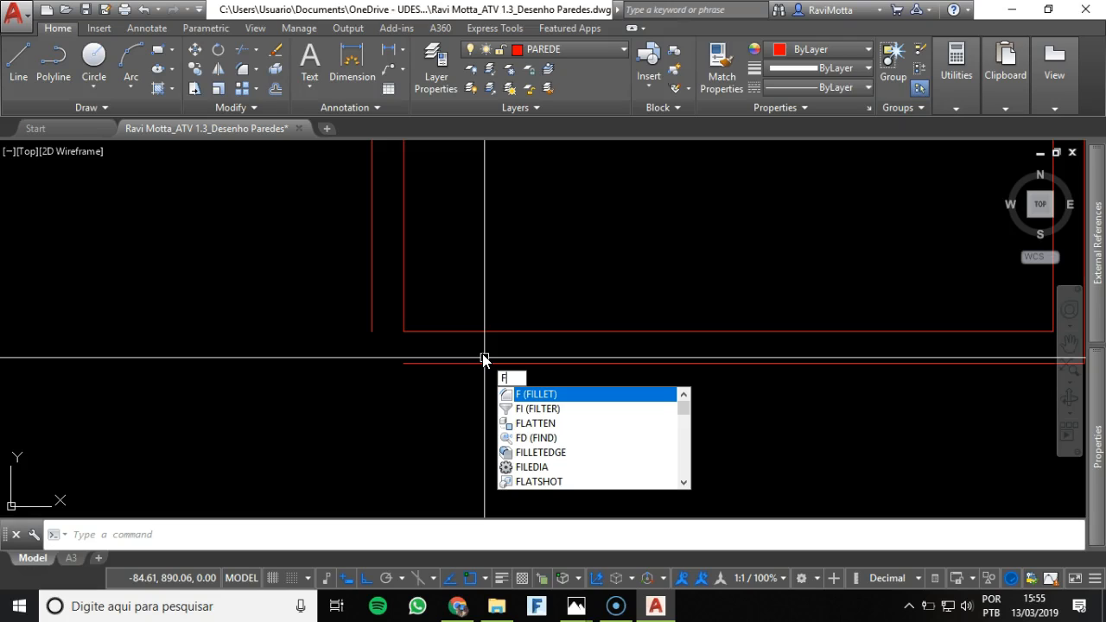
key("Return")
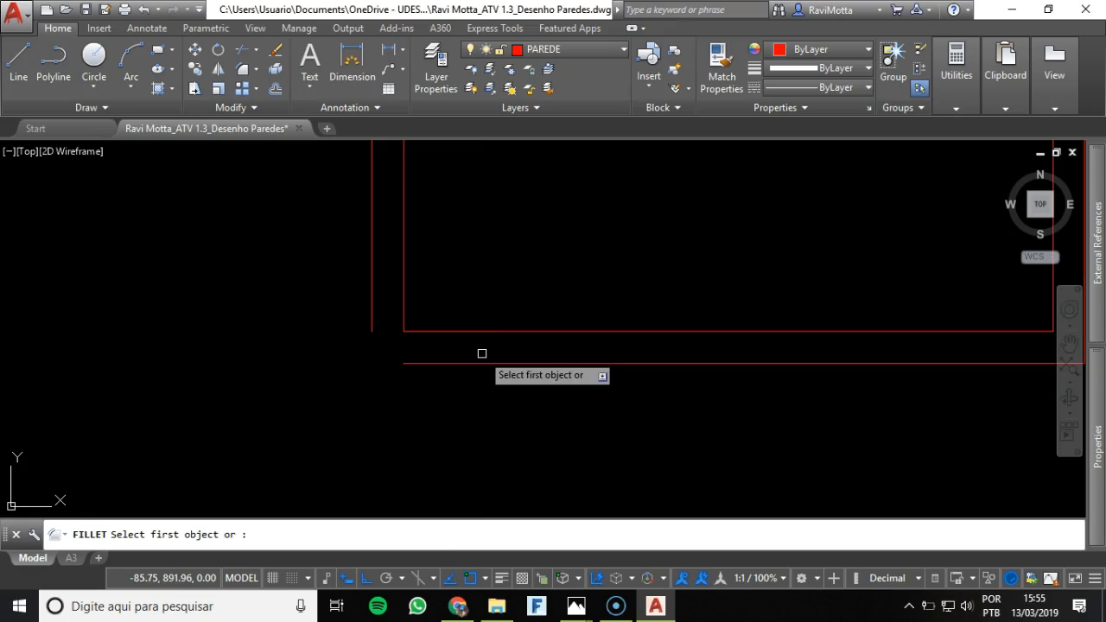
left_click(371, 294)
scroll(598, 302, "down", 8)
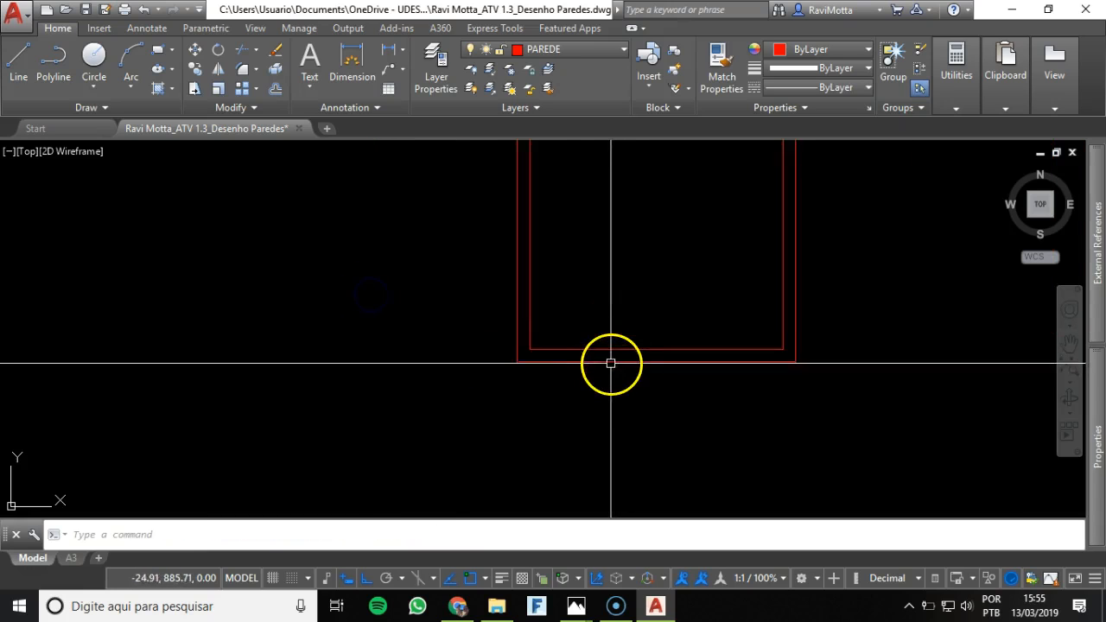
scroll(489, 415, "up", 4)
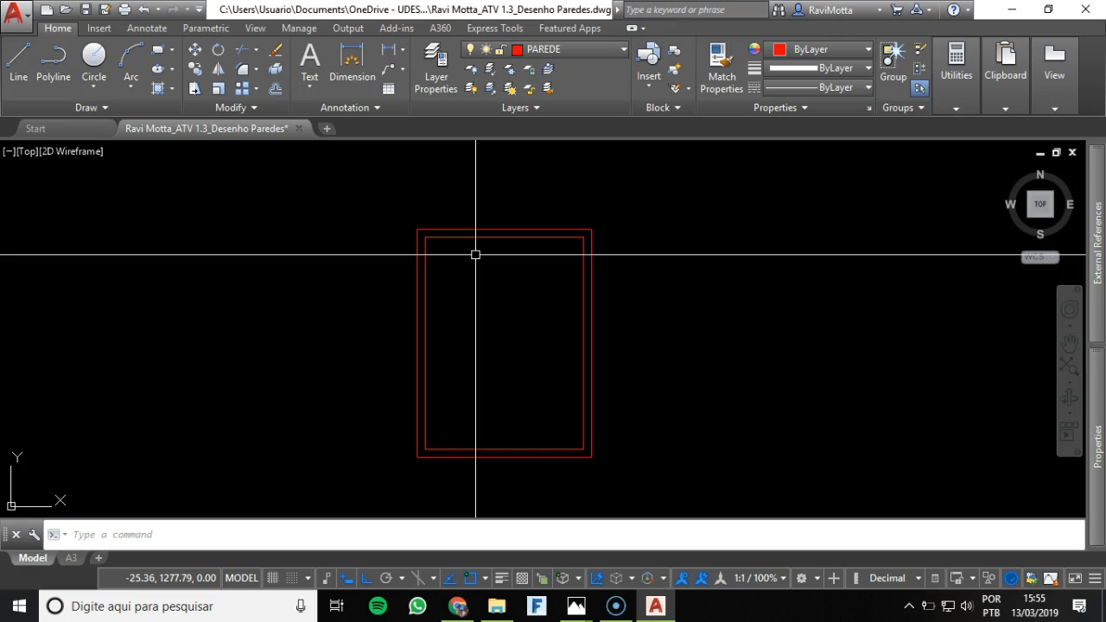
- Move the room's two top wall lines diagonally down and to the left with Ortho off, so they cross the left wall
scroll(431, 244, "up", 2)
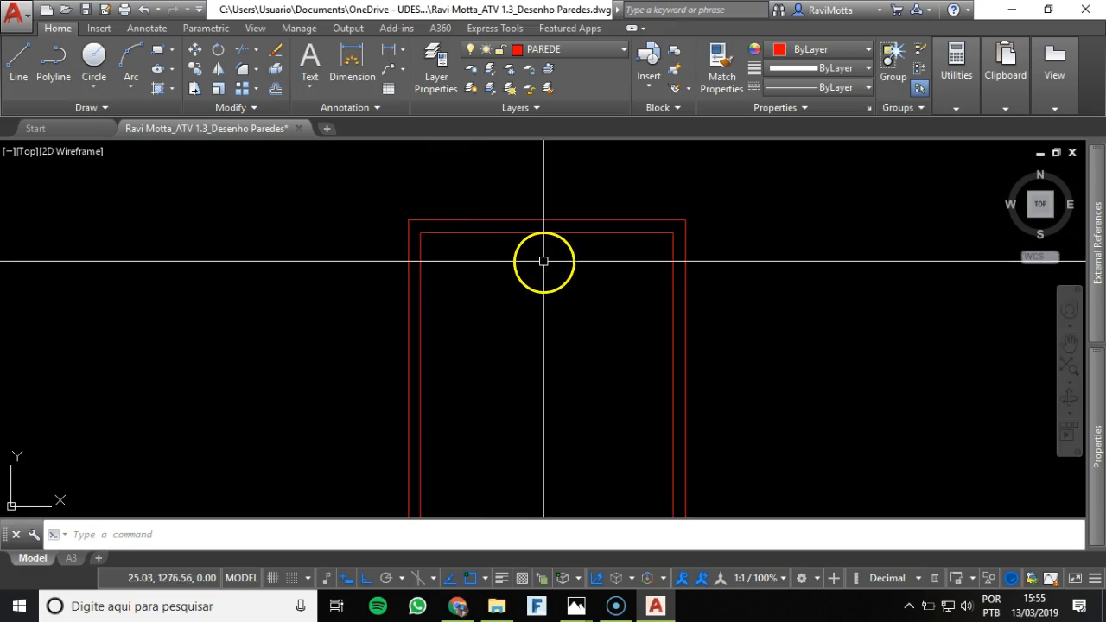
scroll(545, 259, "down", 2)
scroll(630, 330, "down", 2)
middle_click_drag(629, 331, 466, 326)
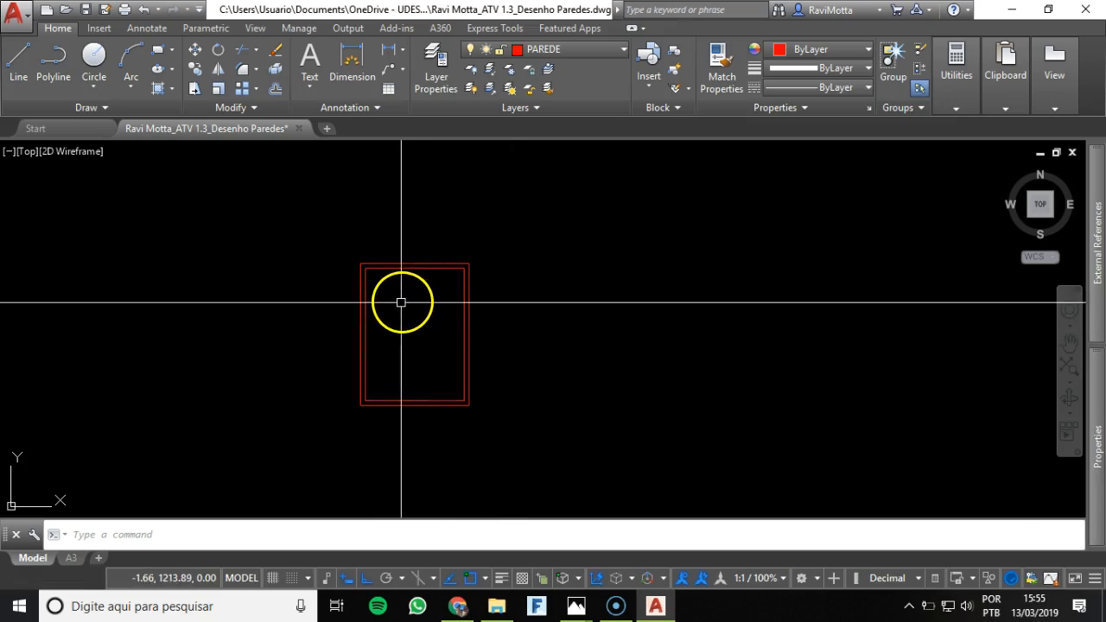
left_click(418, 245)
left_click(417, 303)
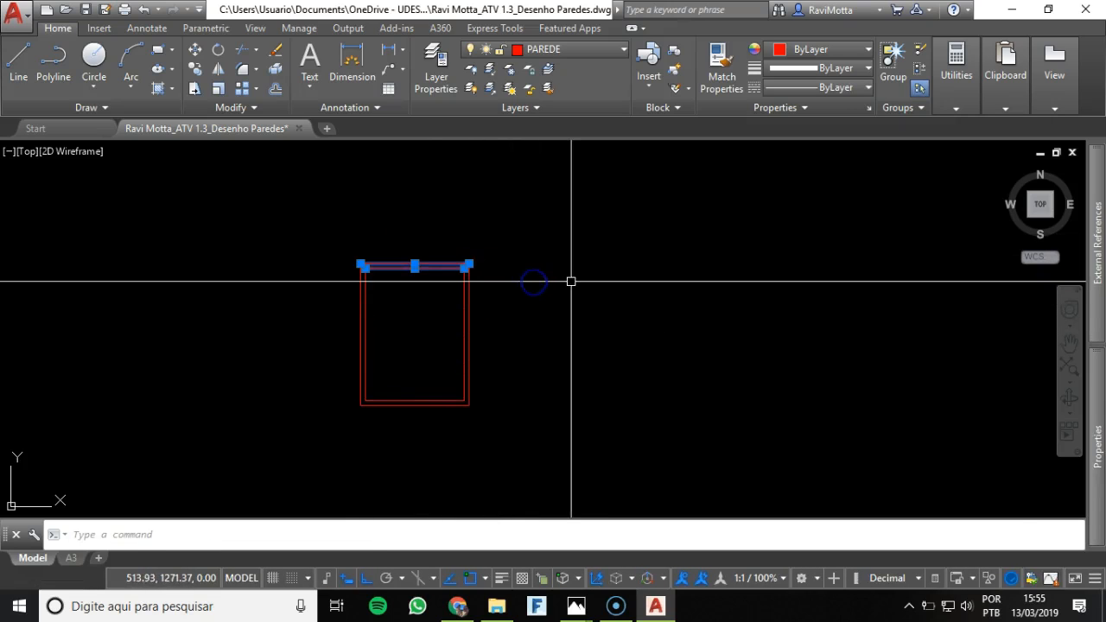
key("m")
key("Return")
left_click(614, 253)
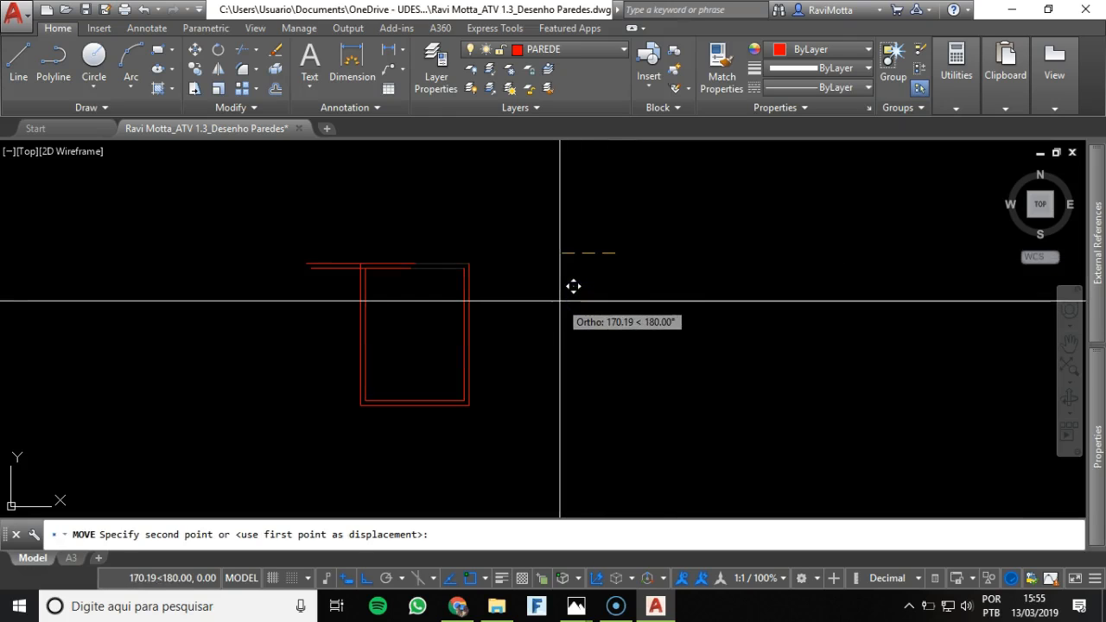
key("F8")
left_click(576, 295)
- Try to fillet the inner top wall line with the inner left wall line
scroll(395, 314, "up", 6)
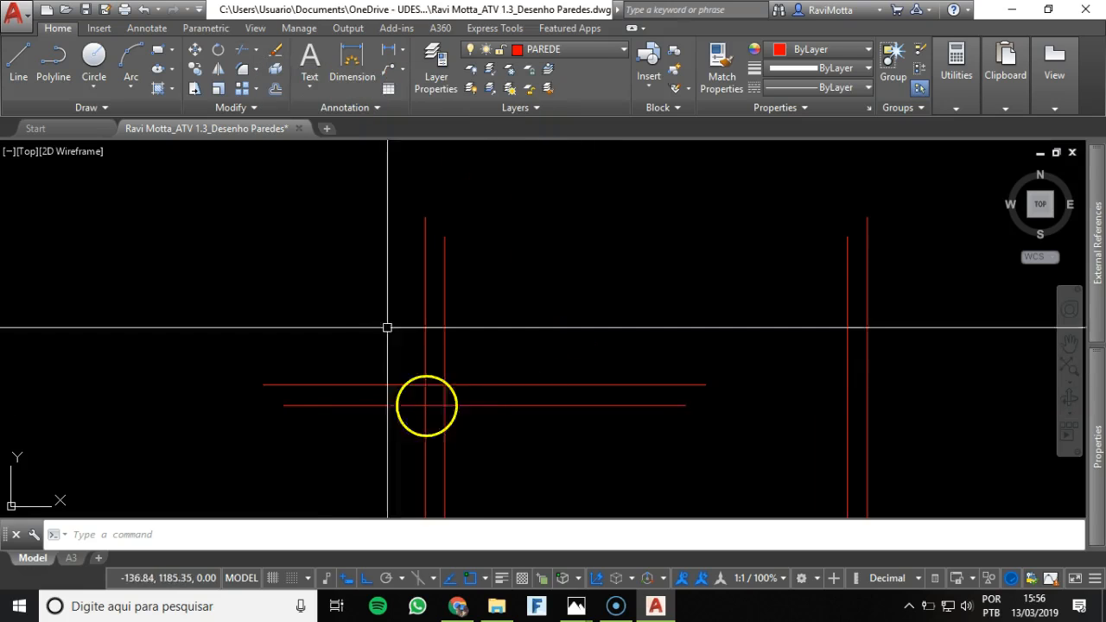
left_click(240, 69)
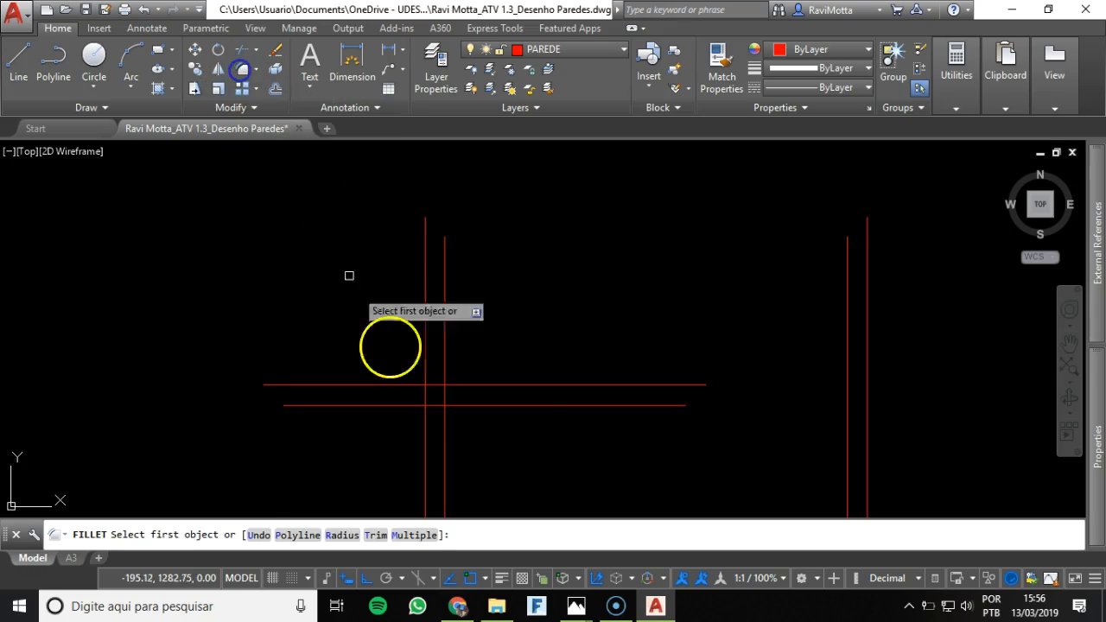
left_click(468, 406)
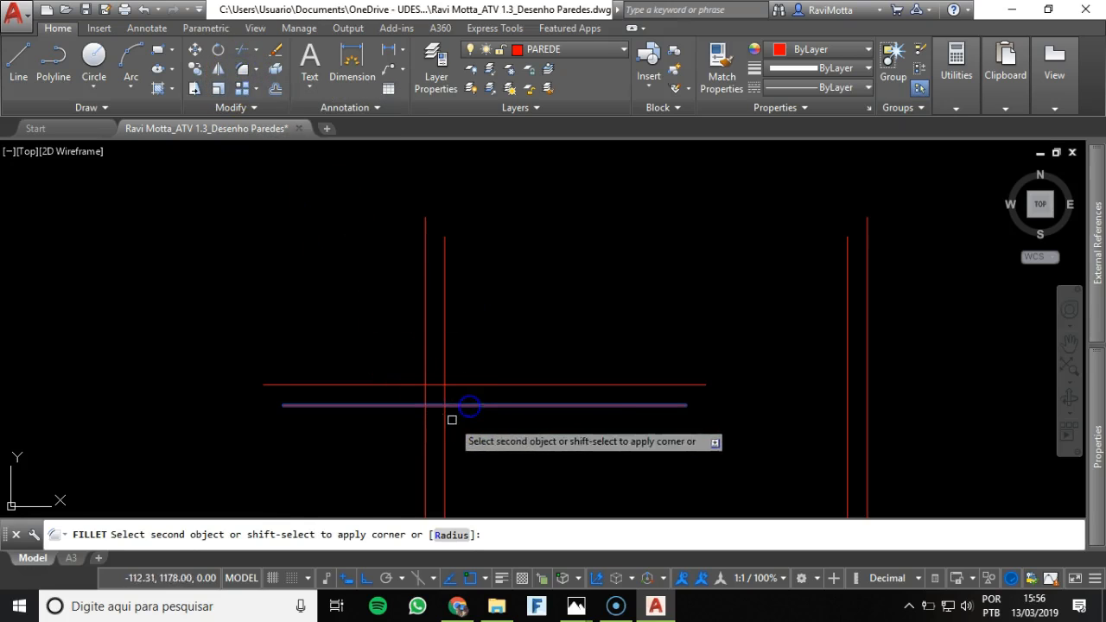
left_click(445, 431)
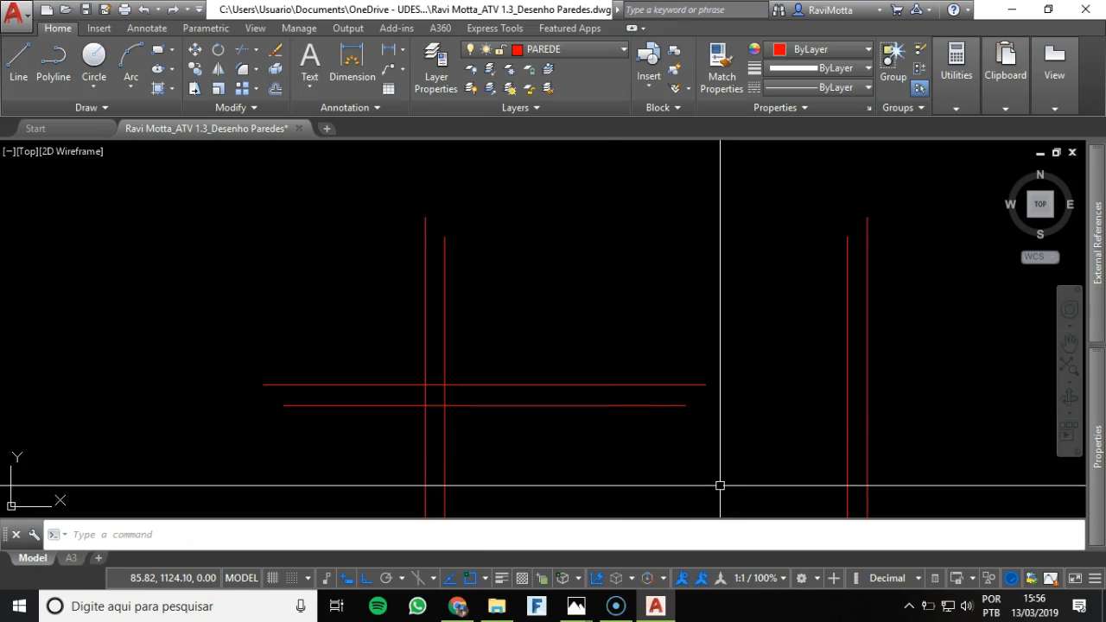
- Trim both left wall lines above the outer top wall line, using that line as the cutting edge
left_click(243, 54)
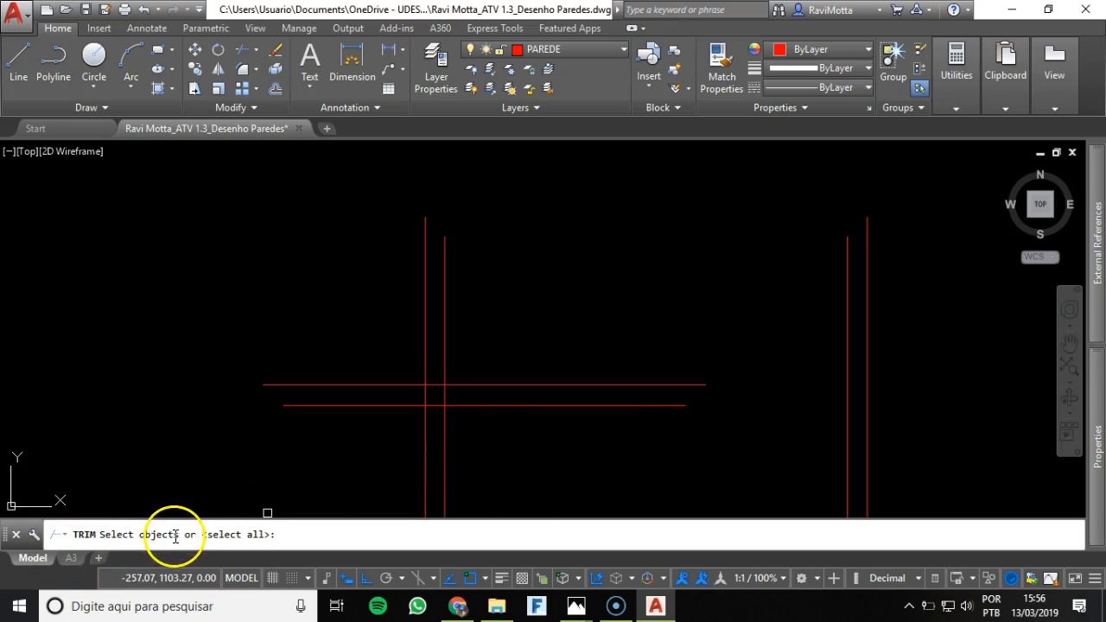
left_click(463, 384)
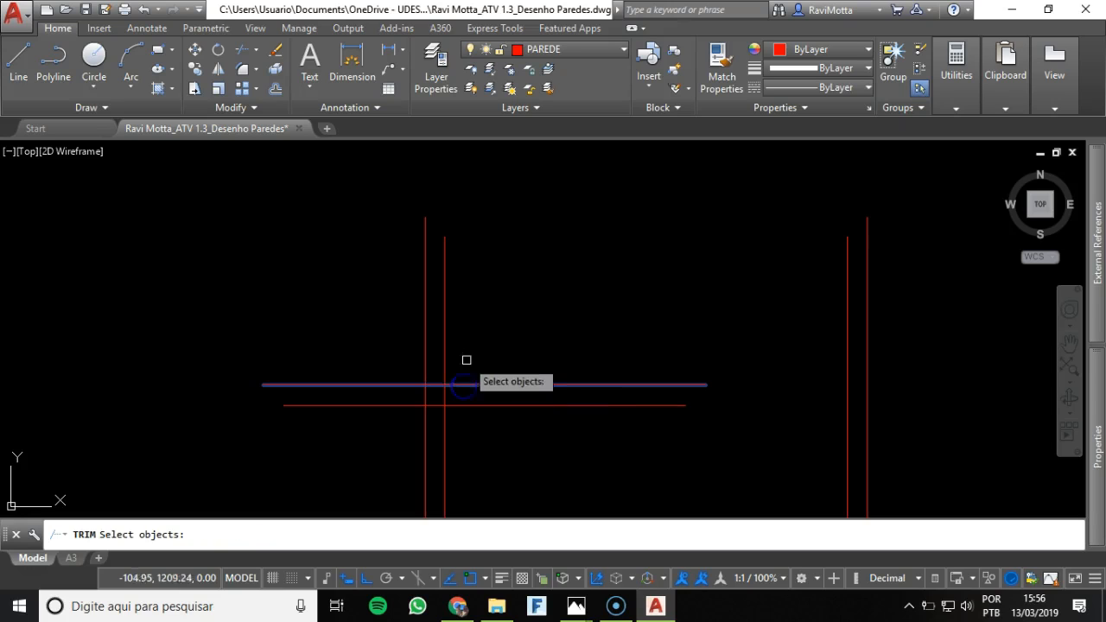
key("Return")
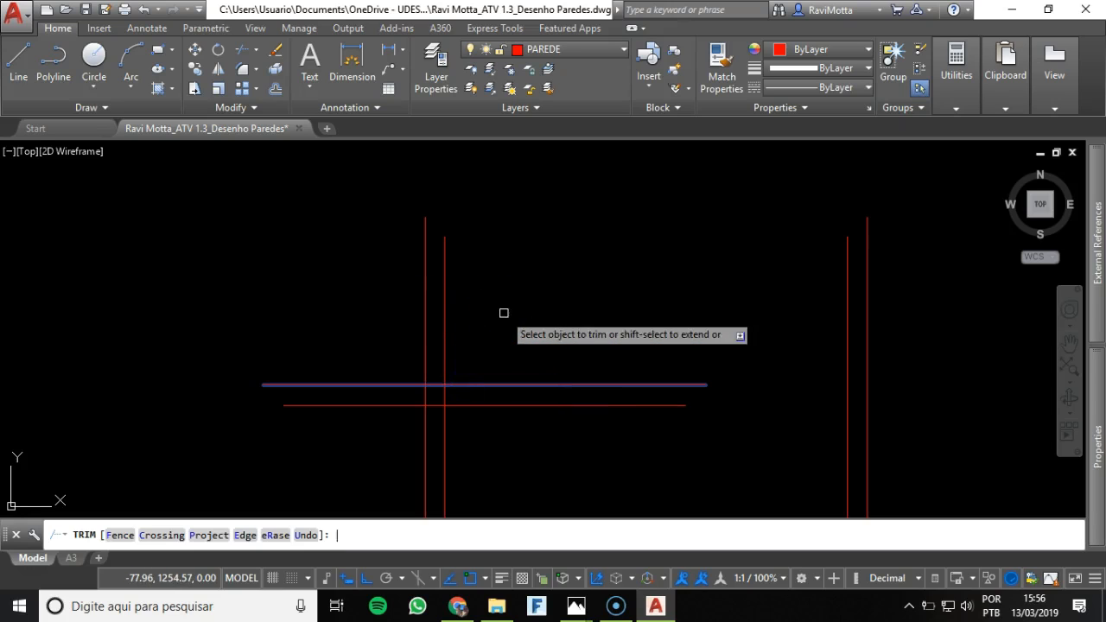
left_click(447, 316)
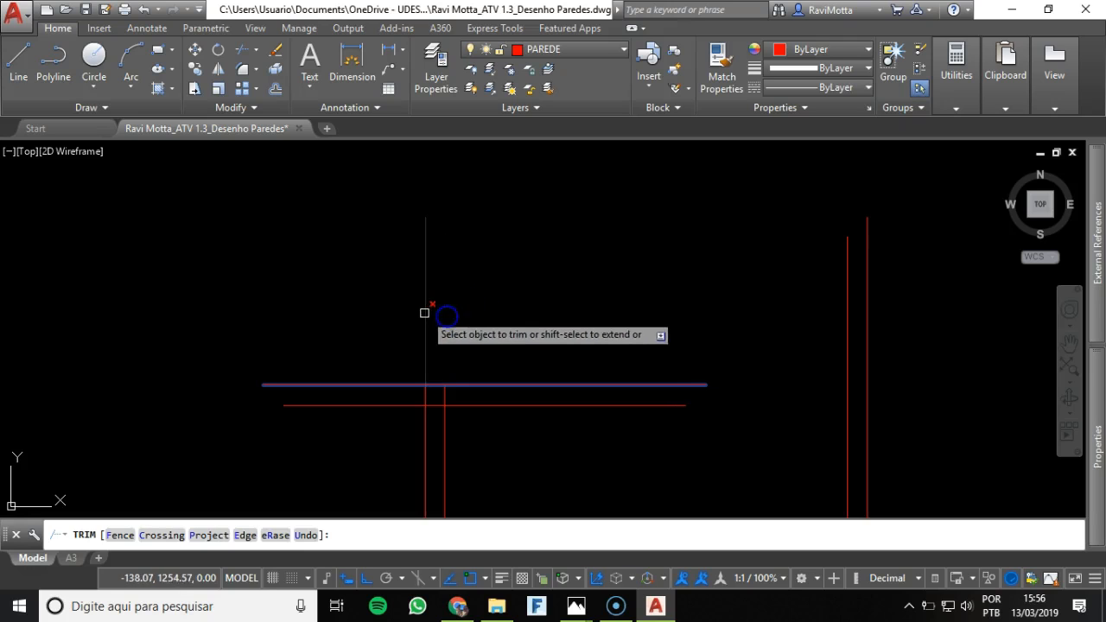
left_click(424, 311)
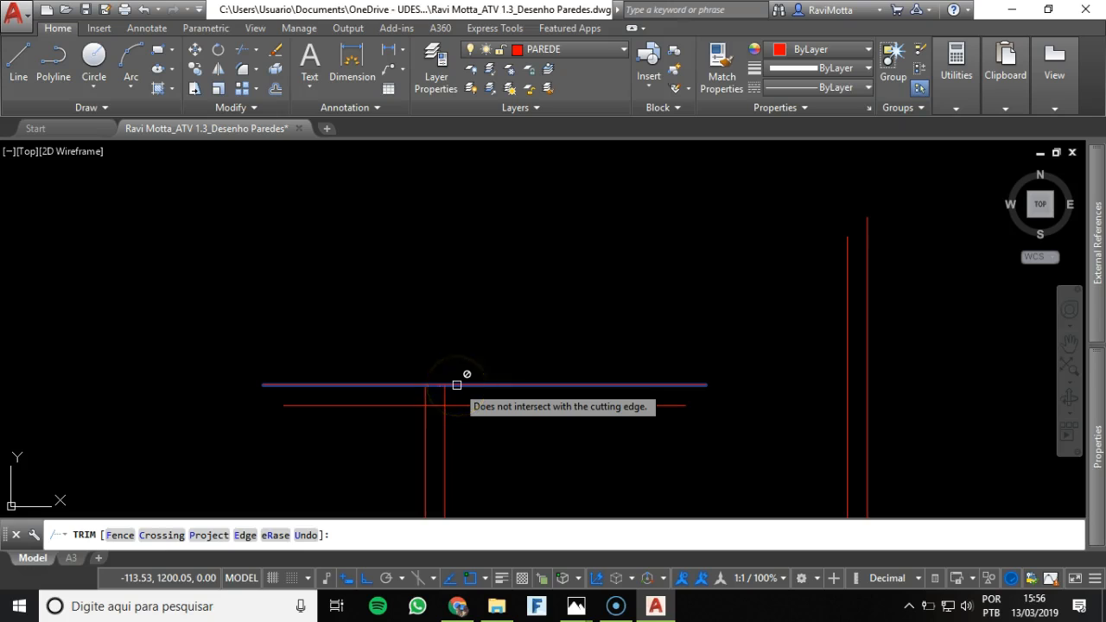
key("Escape")
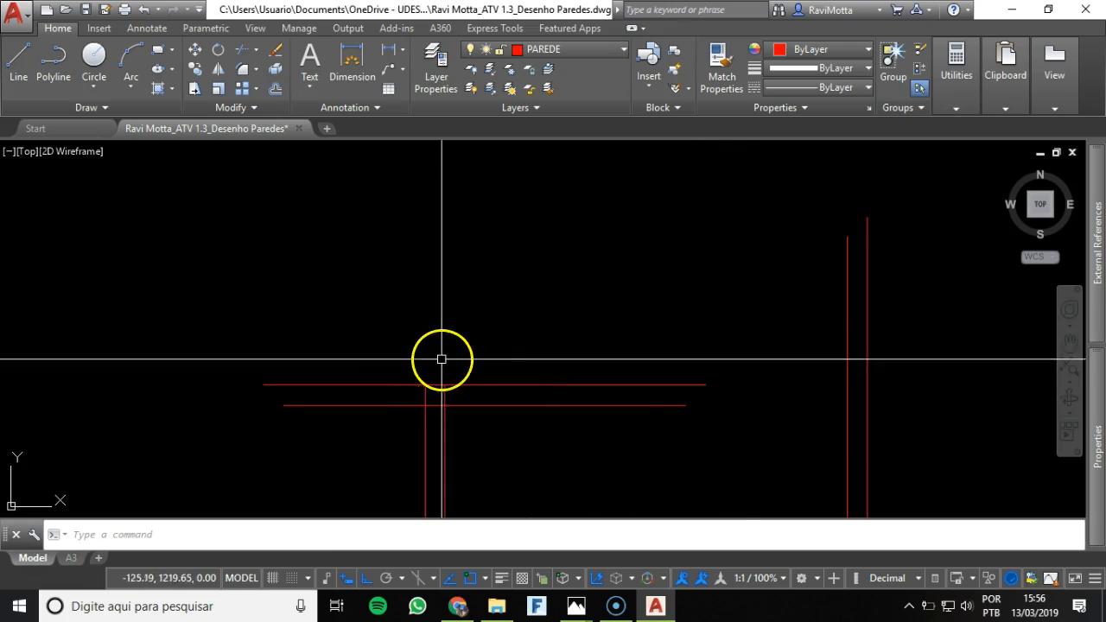
- With all objects as cutting edges, trim the outer top wall line's overhang and its segment between the two left wall lines
scroll(460, 405, "up", 8)
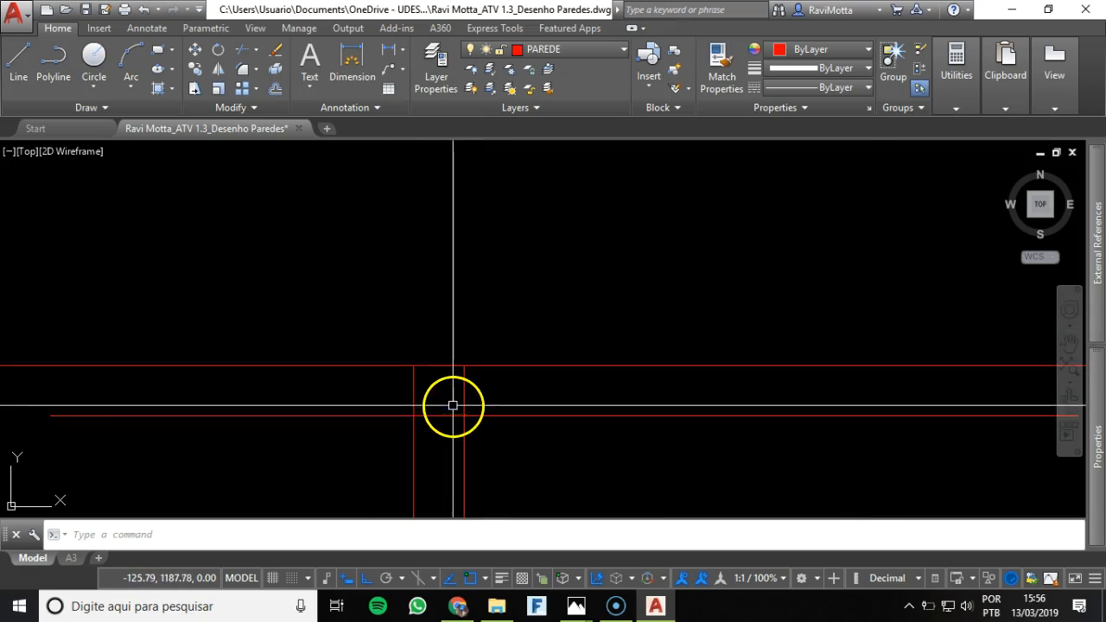
middle_click_drag(469, 385, 539, 297)
left_click(728, 250)
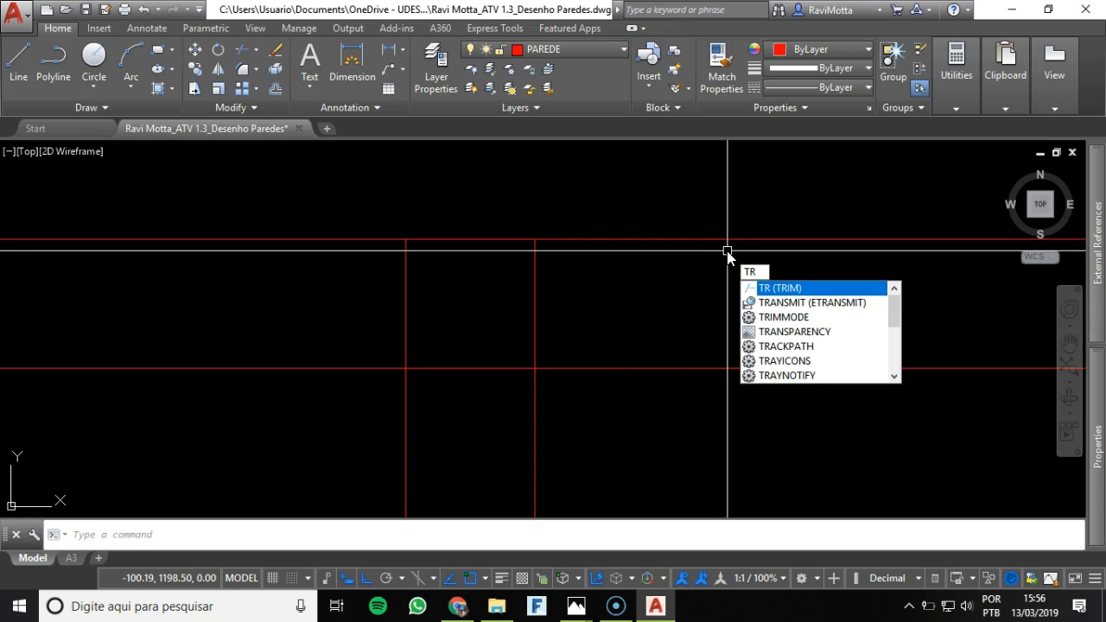
key("Return")
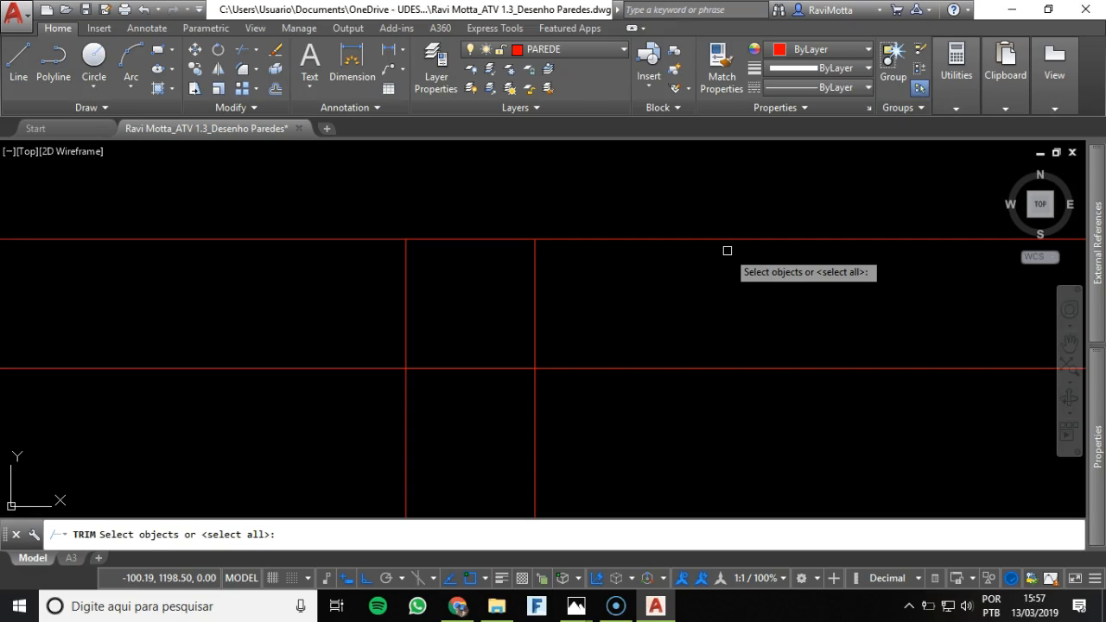
key("Return")
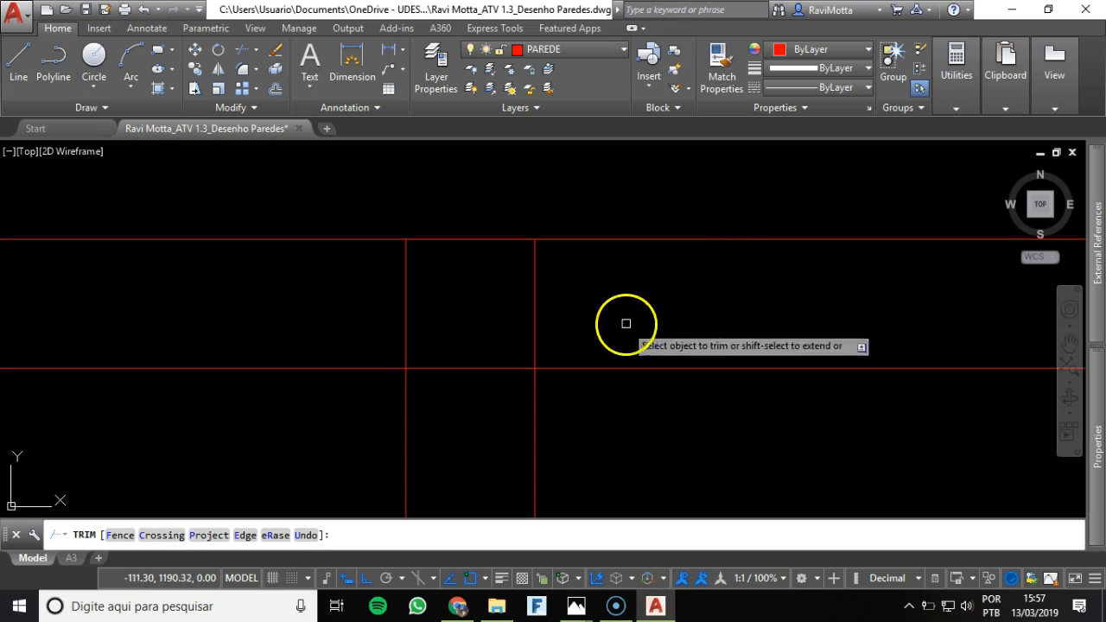
scroll(536, 286, "down", 4)
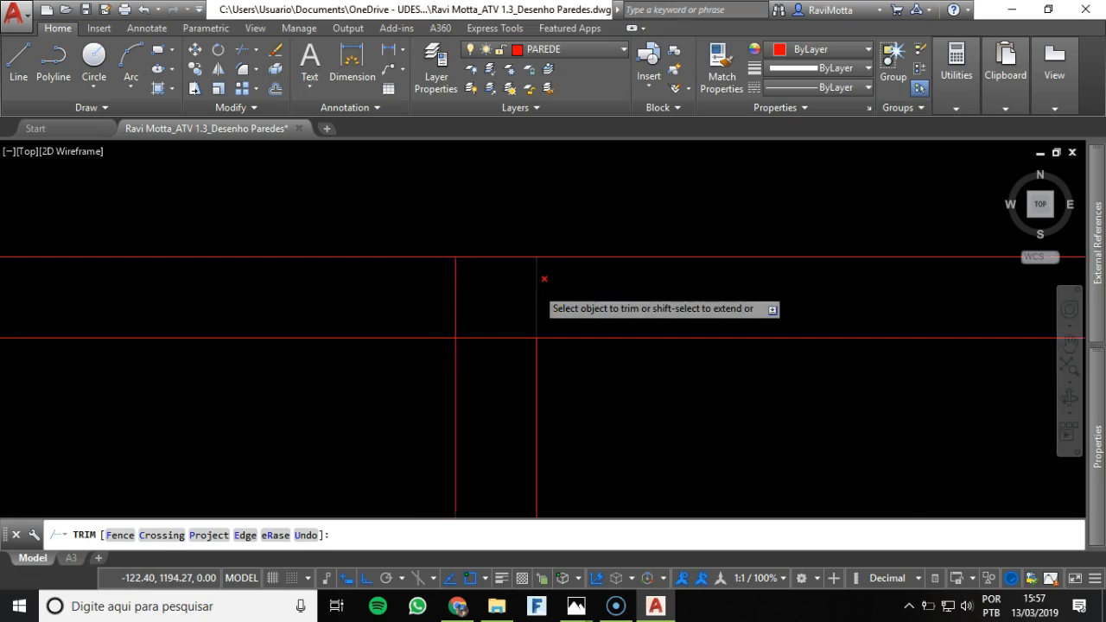
left_click(418, 268)
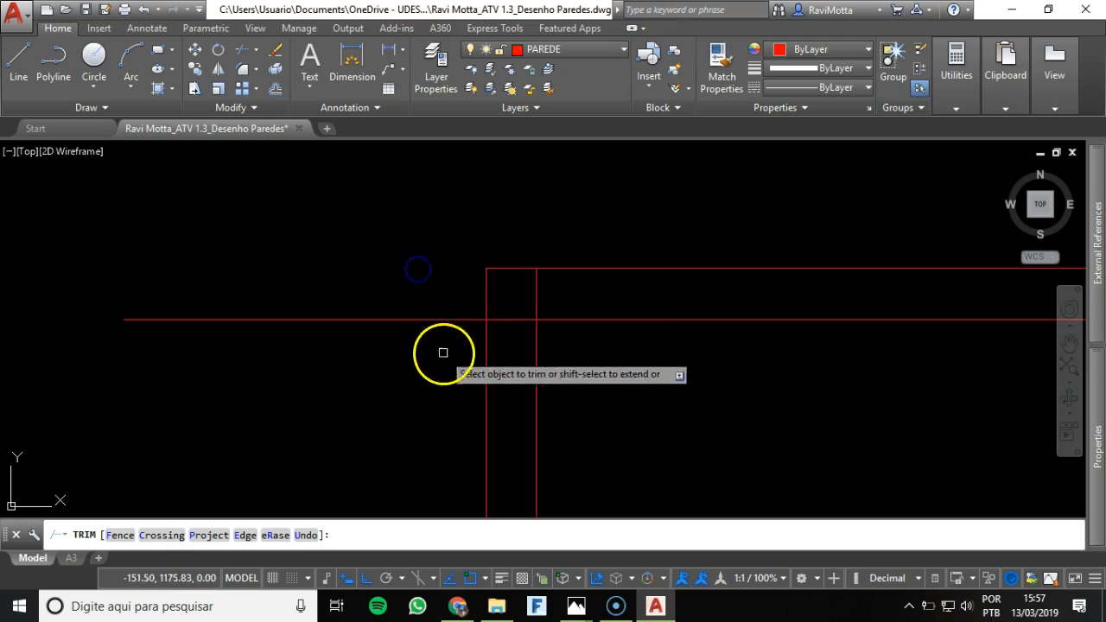
left_click(504, 267)
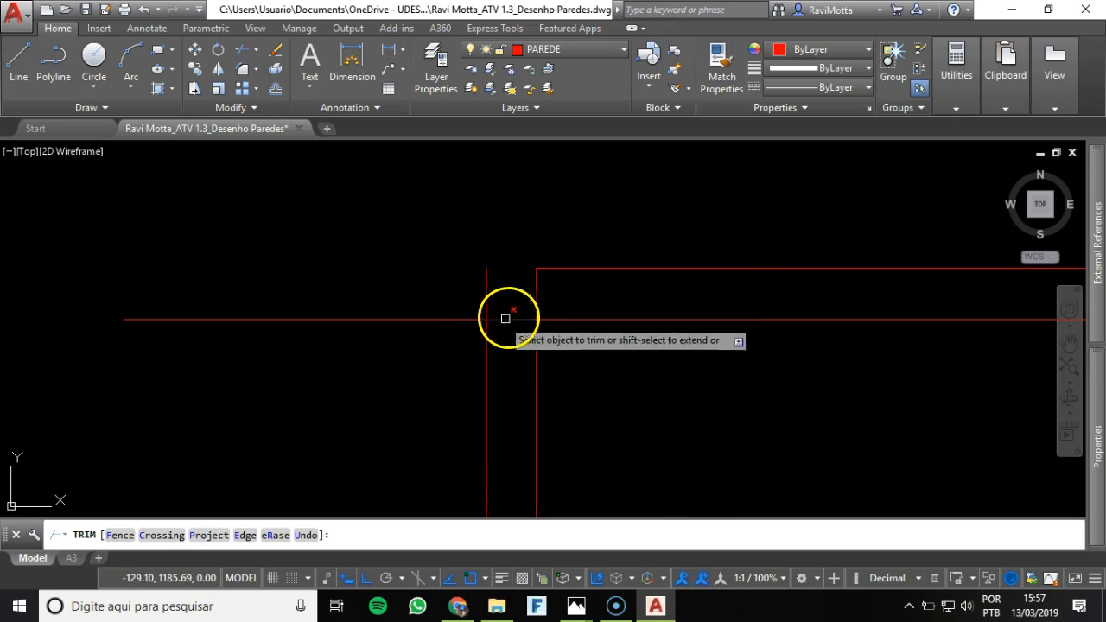
- Trim the remaining stubs of the left wall lines and inner top line at the upper-left crossing, keeping only the inner corner
left_click(484, 295)
left_click(456, 316)
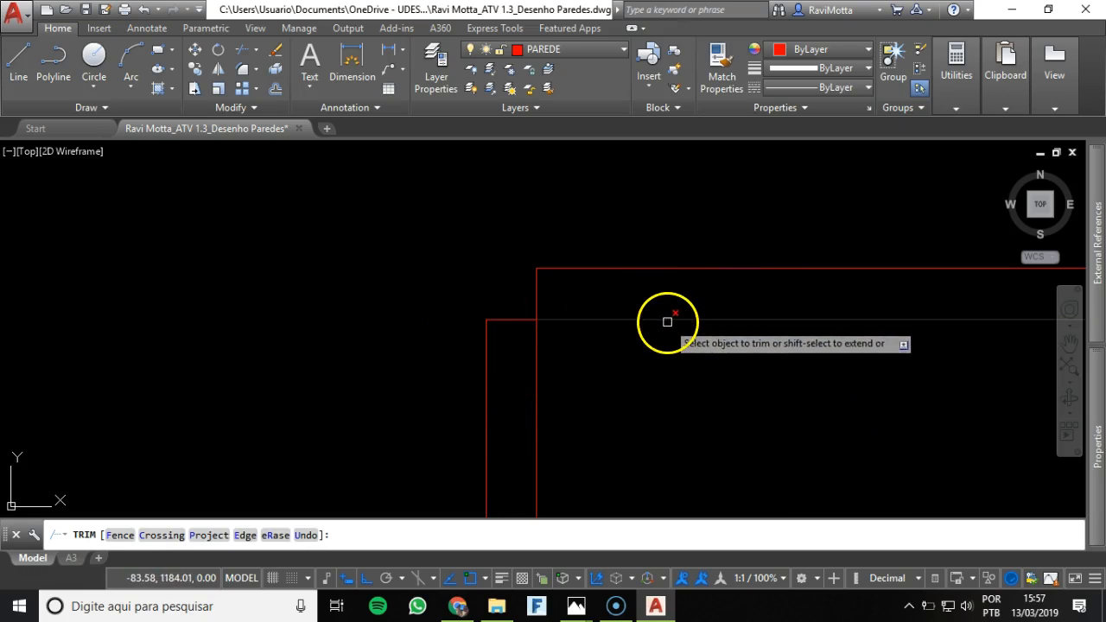
left_click(537, 289)
left_click(520, 318)
key("Escape")
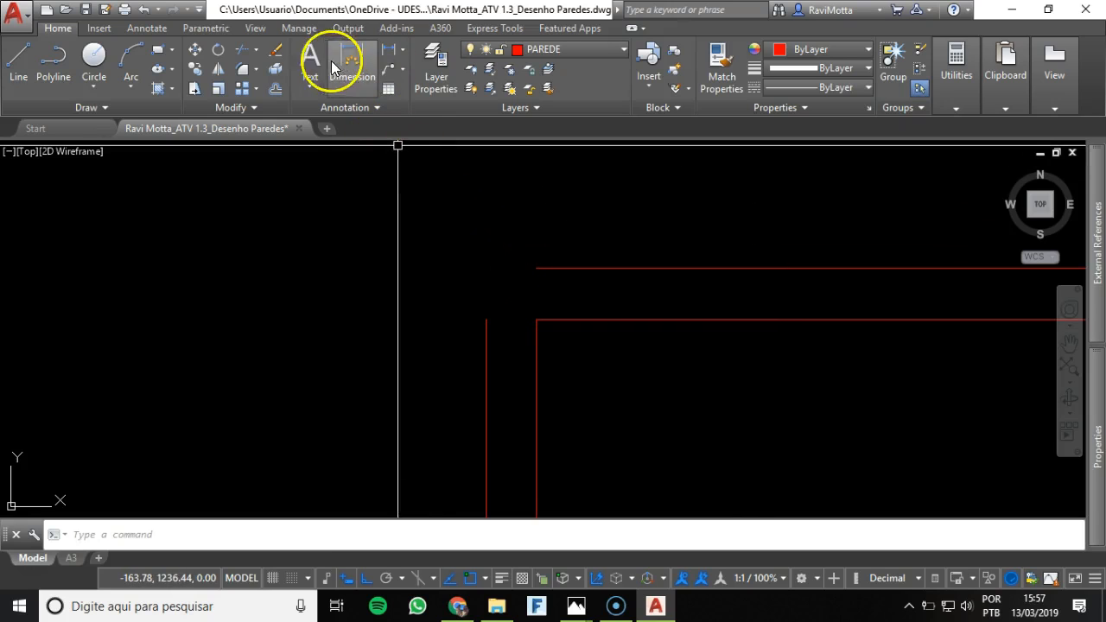
- Fillet the outer left and outer top wall lines into a sharp upper-left corner
left_click(241, 69)
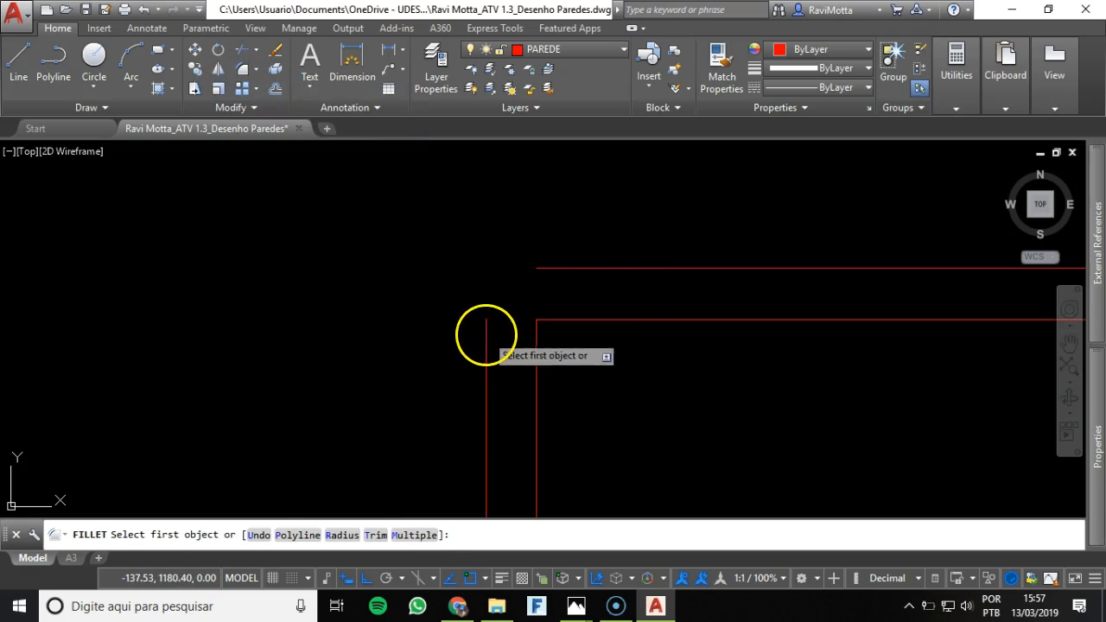
left_click(486, 334)
left_click(555, 267)
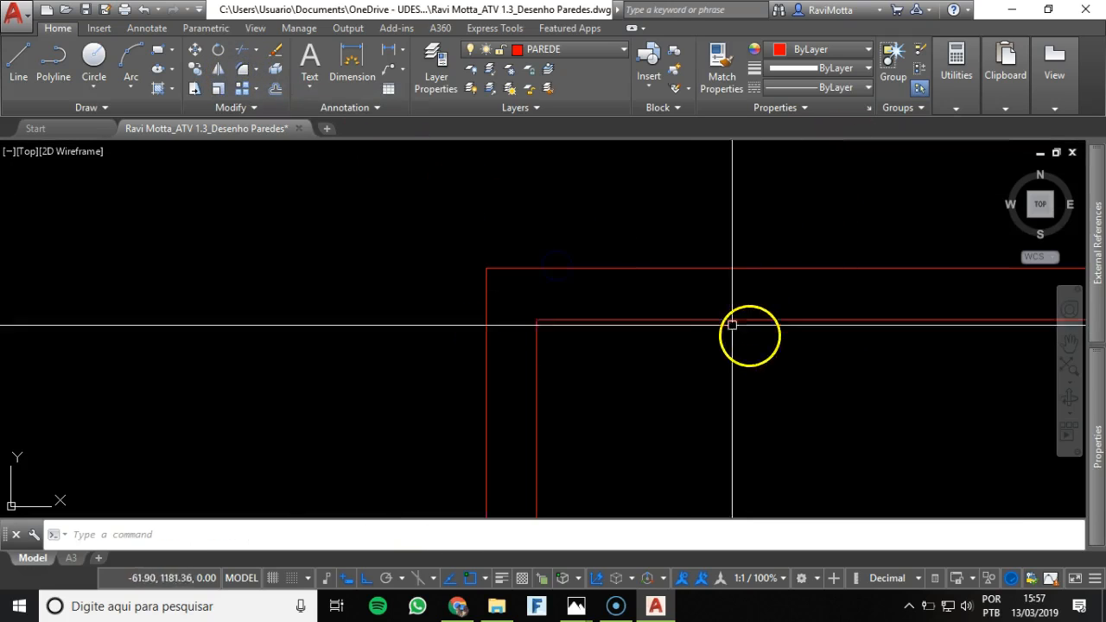
- Extend the outer and inner top wall lines to the inner right wall line as the boundary
scroll(662, 329, "down", 3)
mouse_move(760, 328)
middle_mouse_down()
mouse_move(566, 248)
mouse_move(469, 306)
mouse_move(627, 298)
mouse_move(609, 323)
middle_mouse_up()
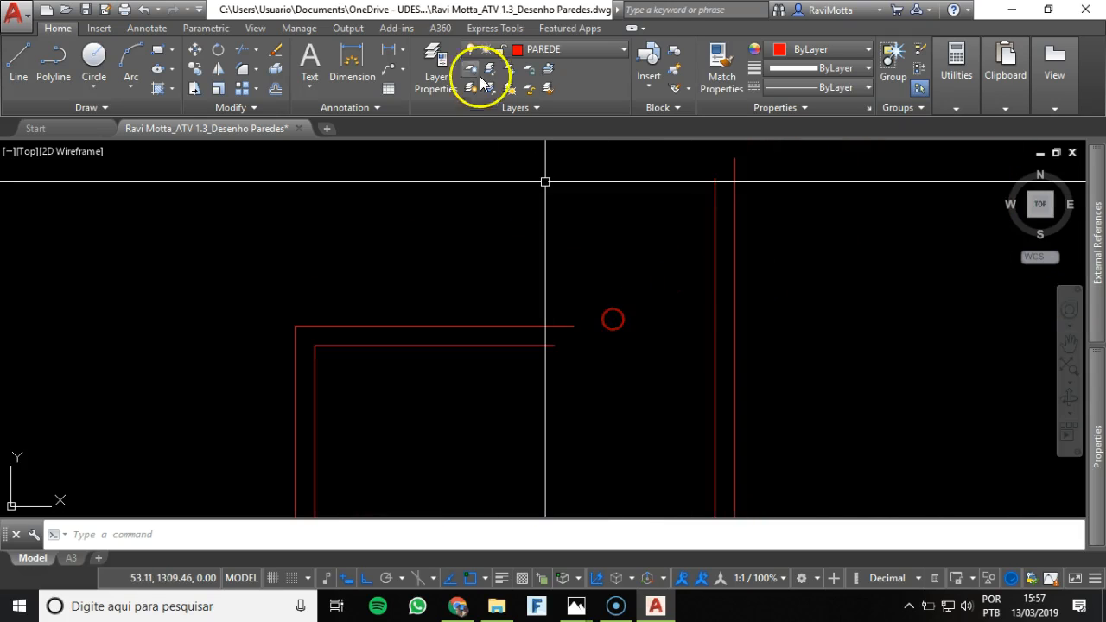
left_click(258, 51)
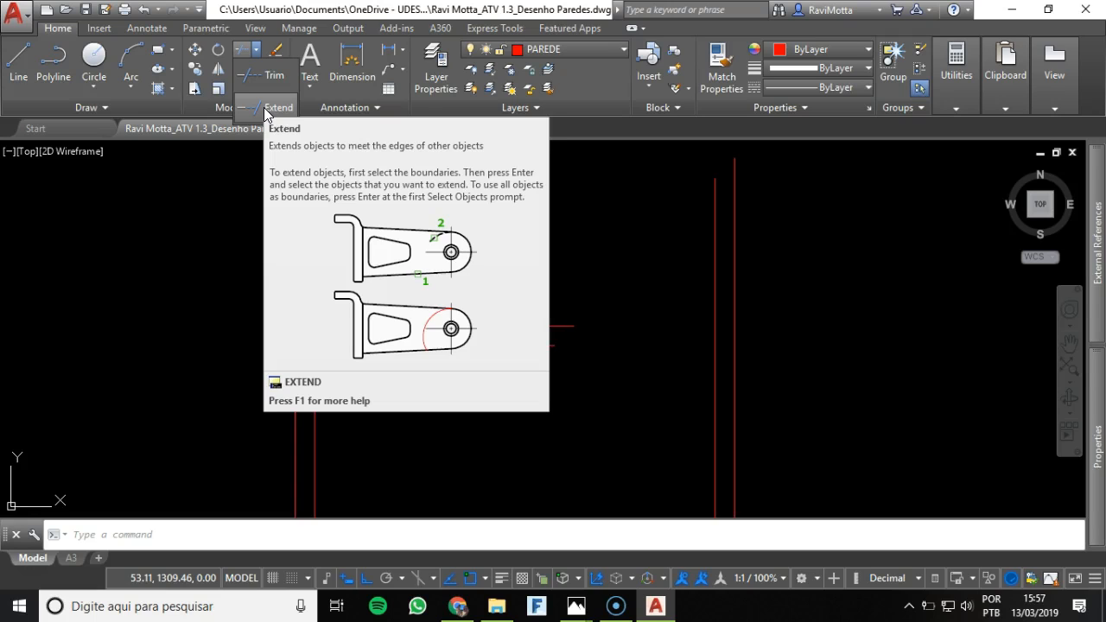
left_click(263, 108)
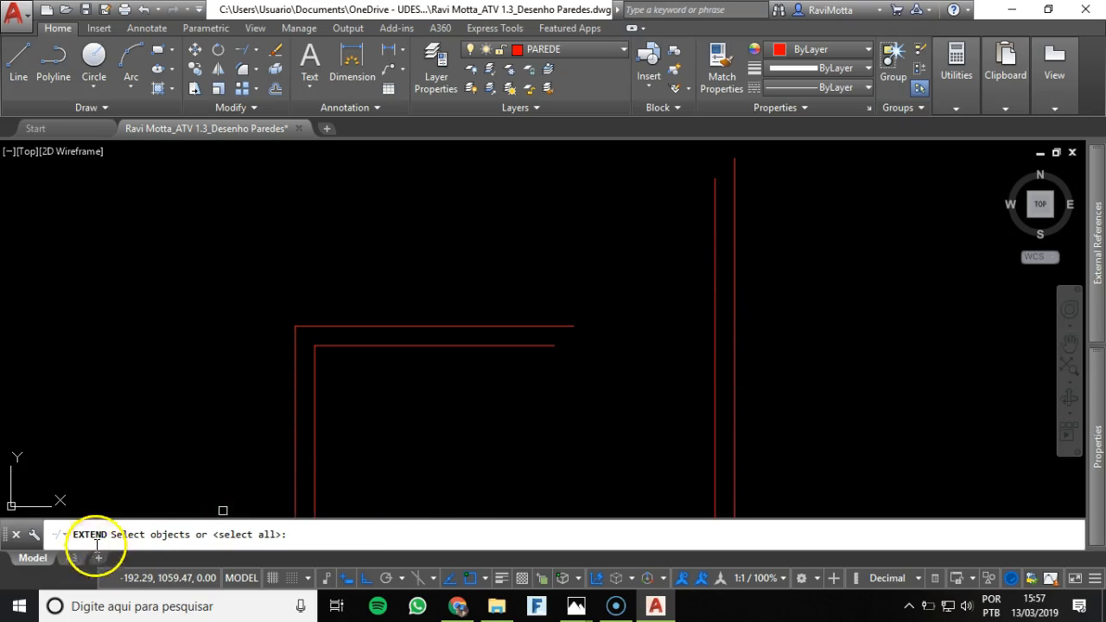
left_click(715, 321)
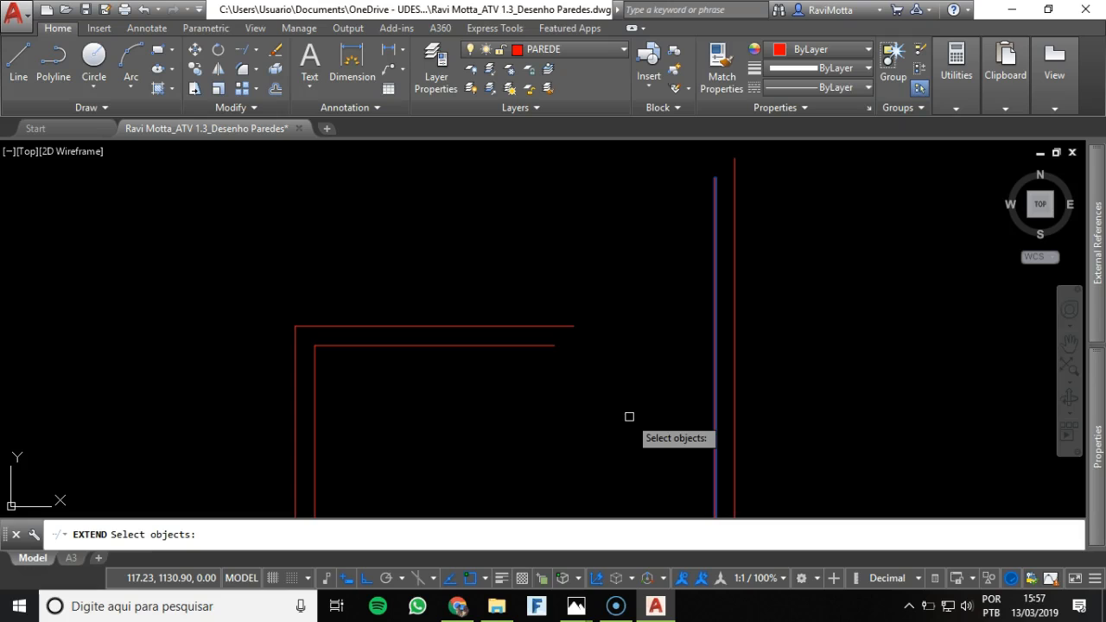
key("Return")
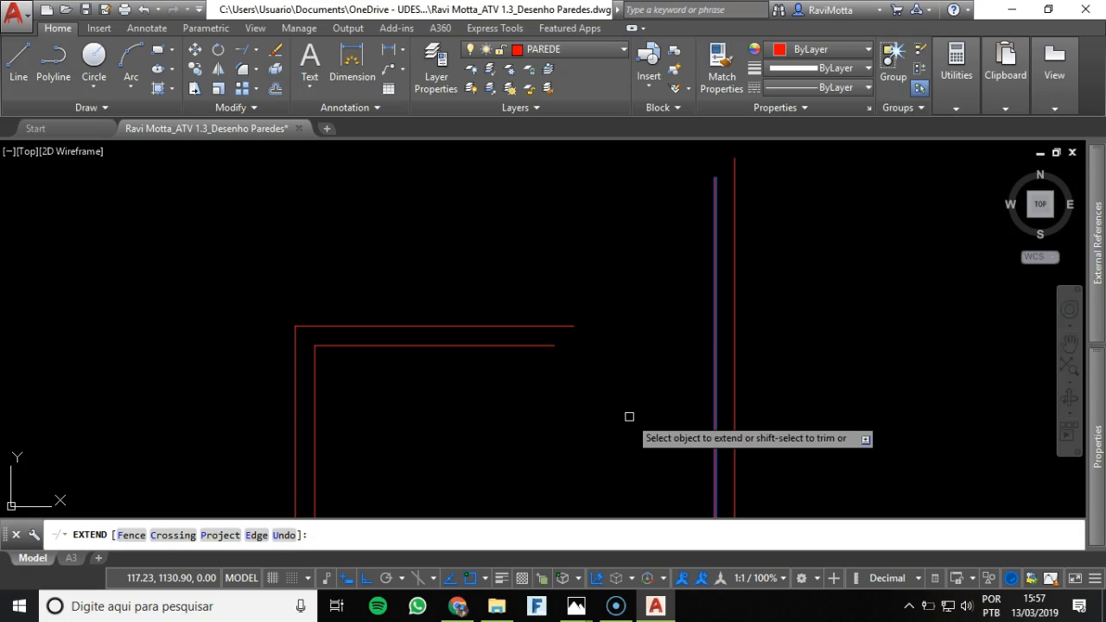
left_click(565, 328)
left_click(535, 346)
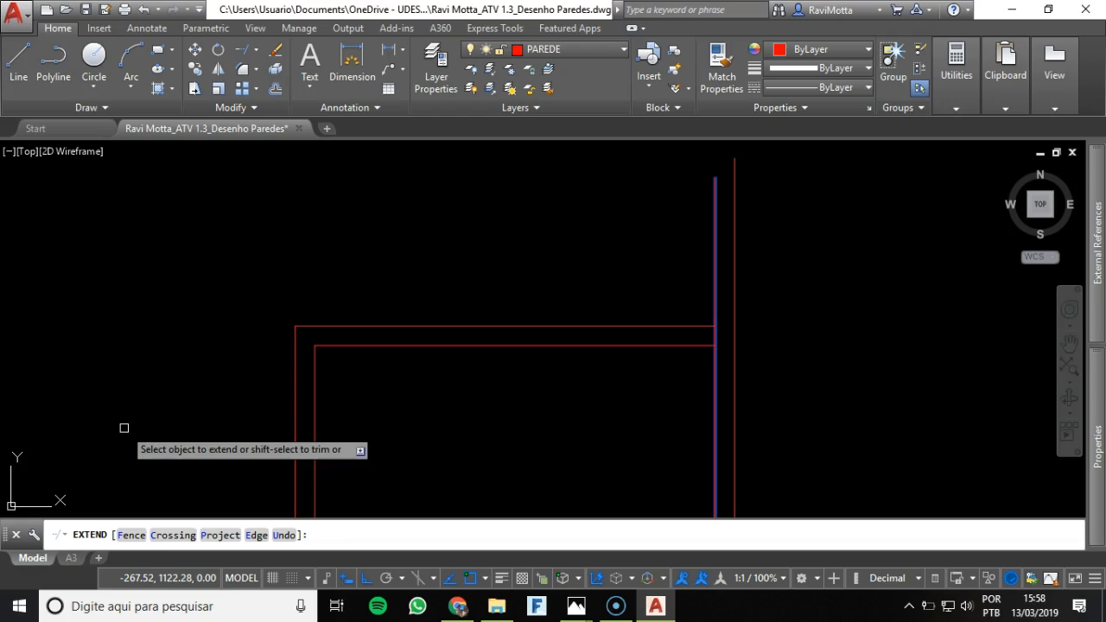
key("Escape")
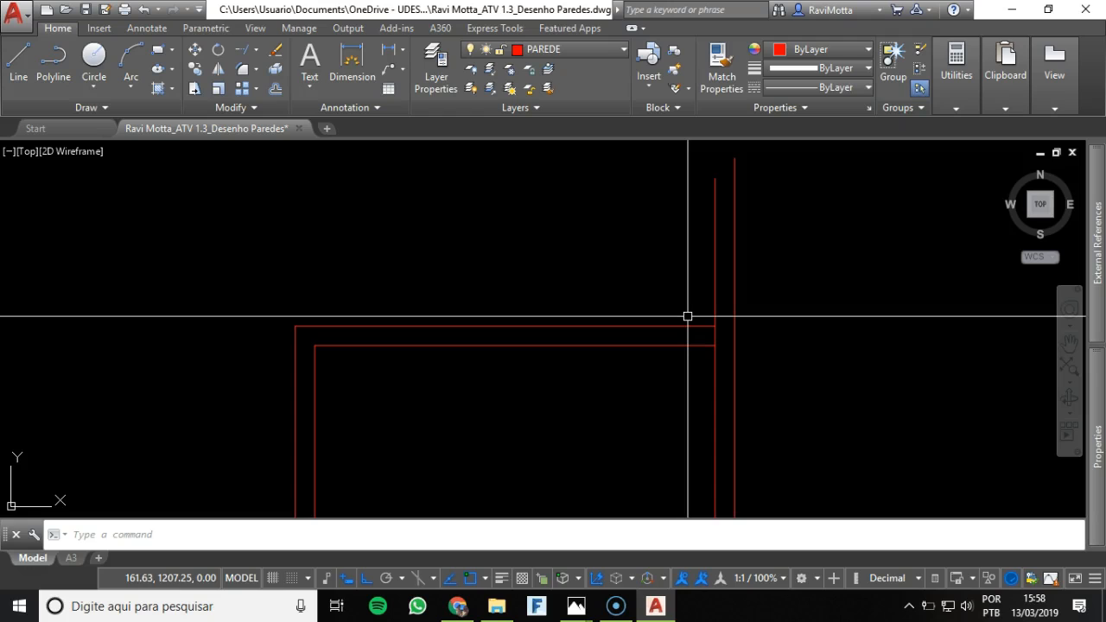
key("Escape")
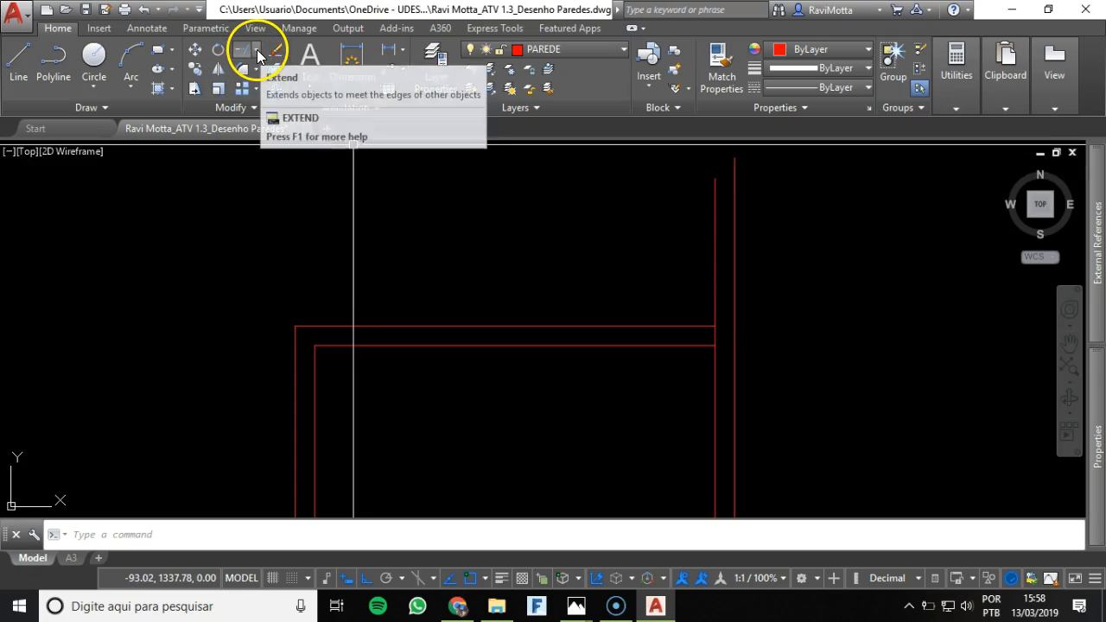
- Extend the outer top wall line to the outer right wall line, using all objects as boundary edges
left_click(256, 50)
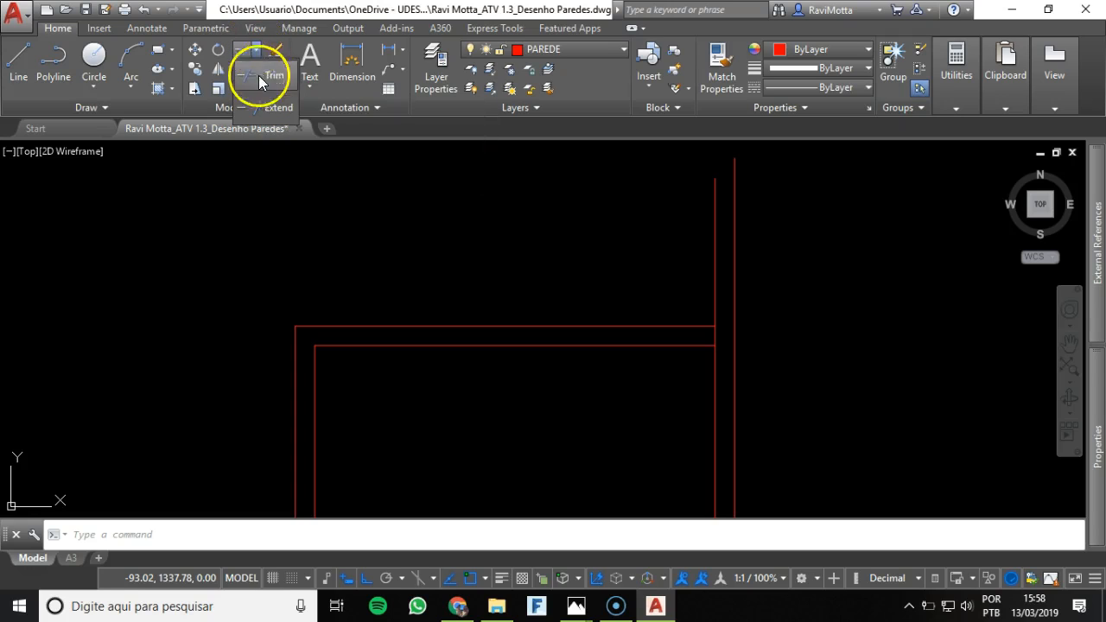
left_click(340, 221)
type("e")
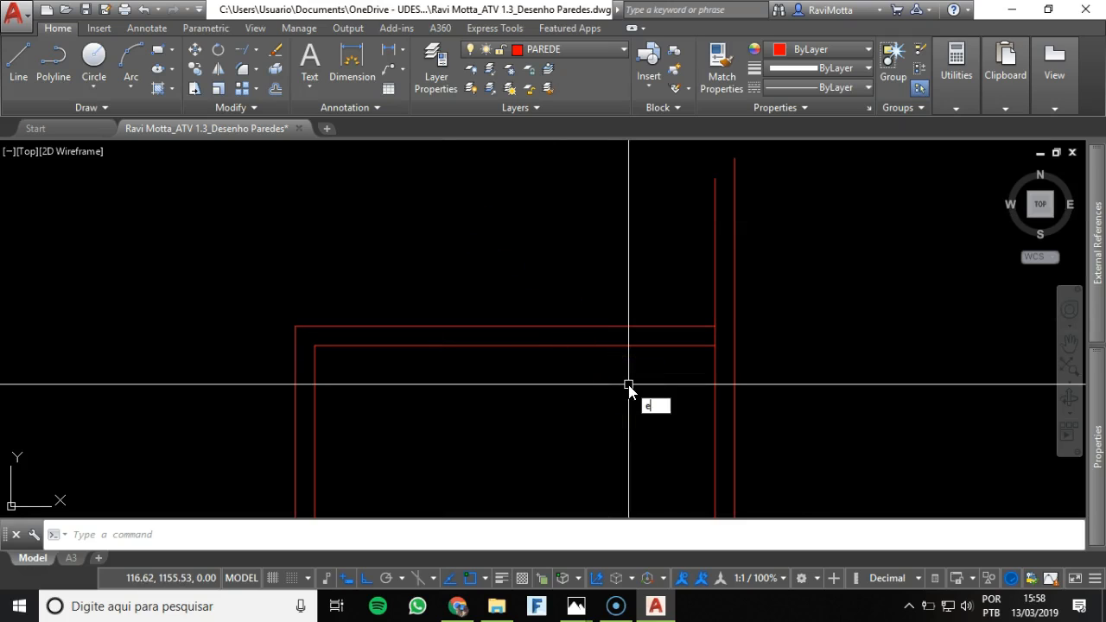
type("x")
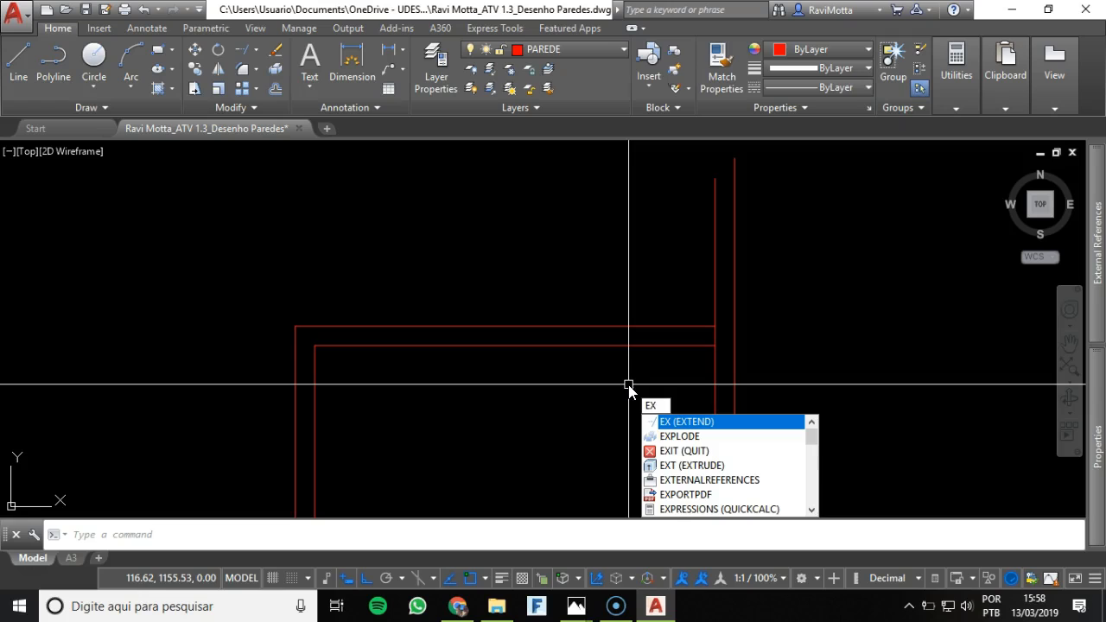
key("Return")
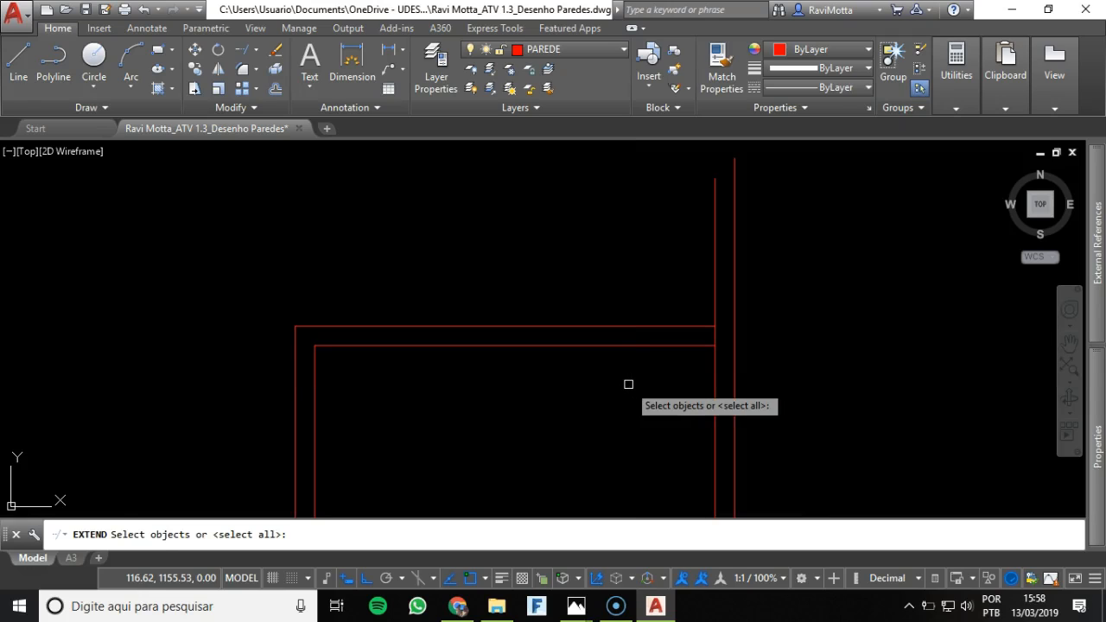
key("Return")
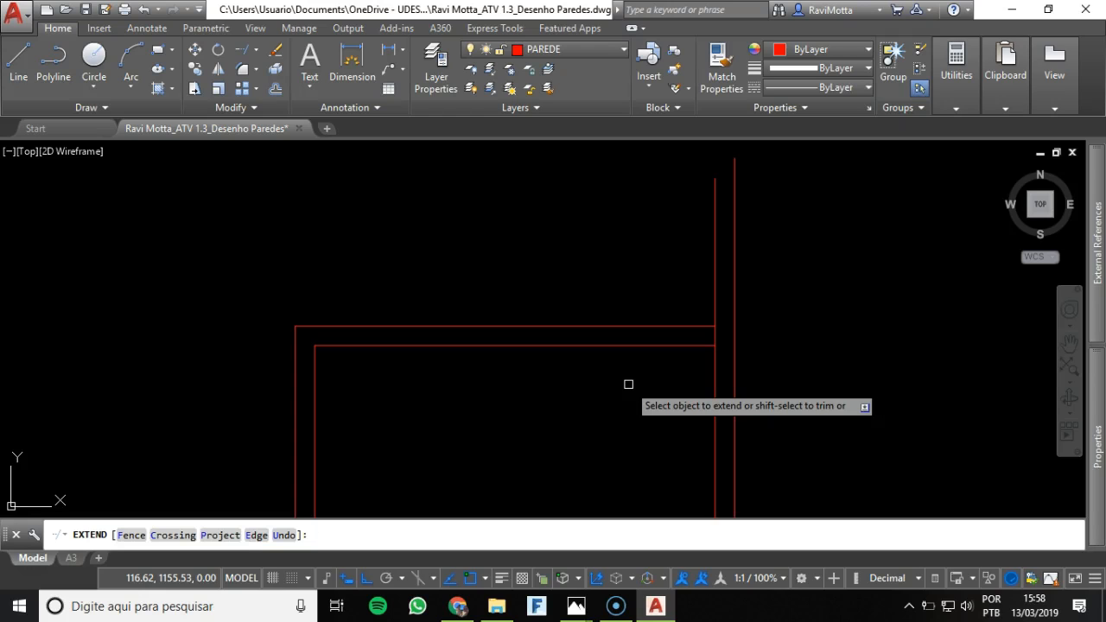
left_click(695, 326)
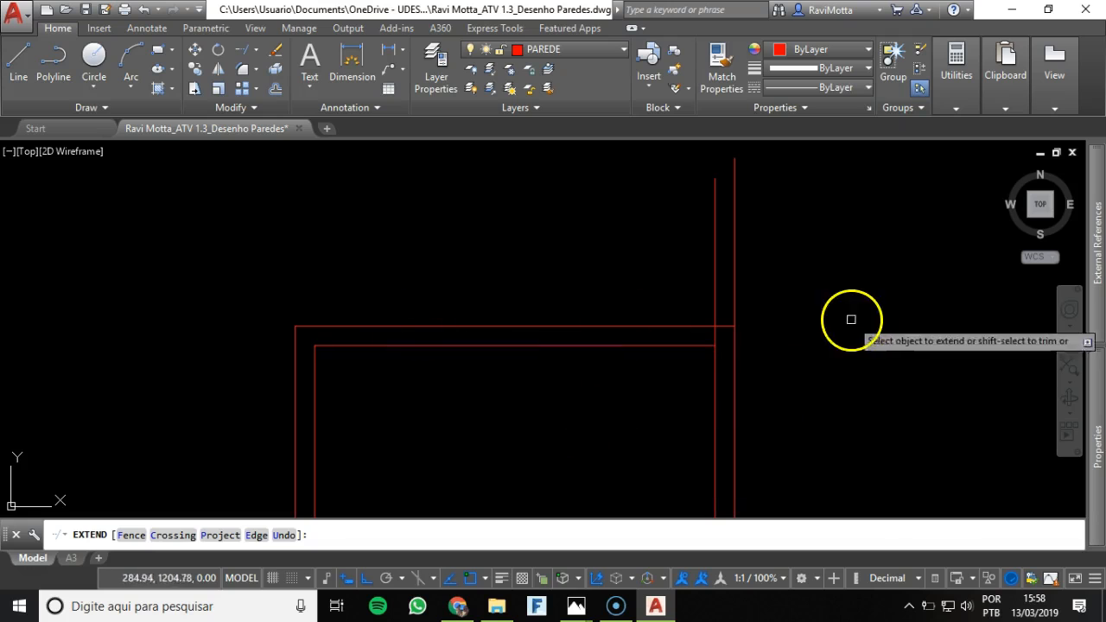
left_click(616, 606)
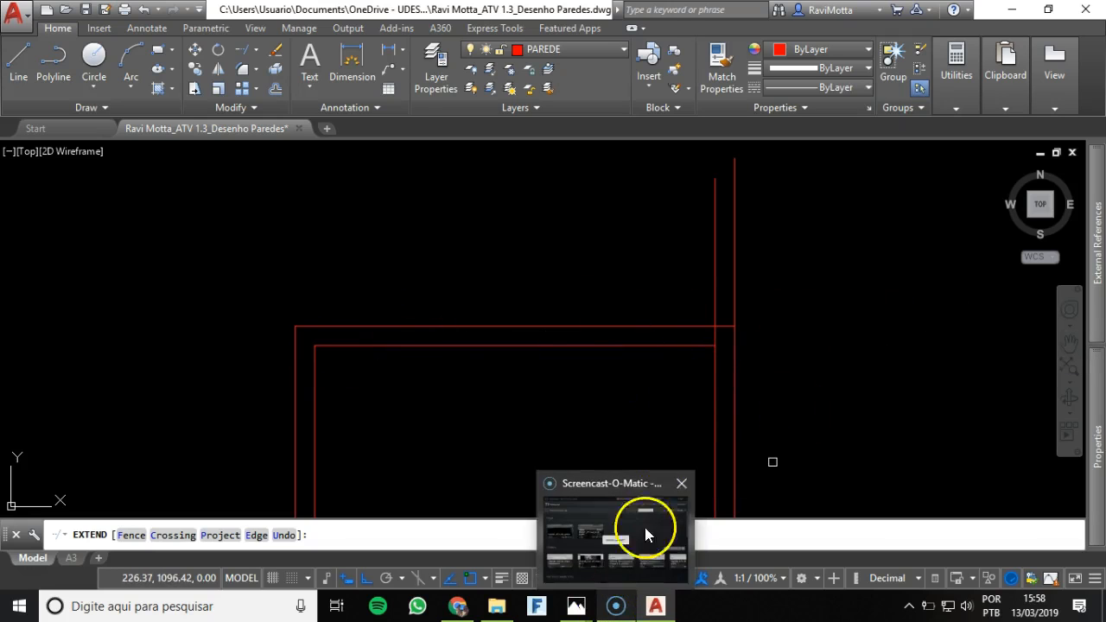
key("Escape")
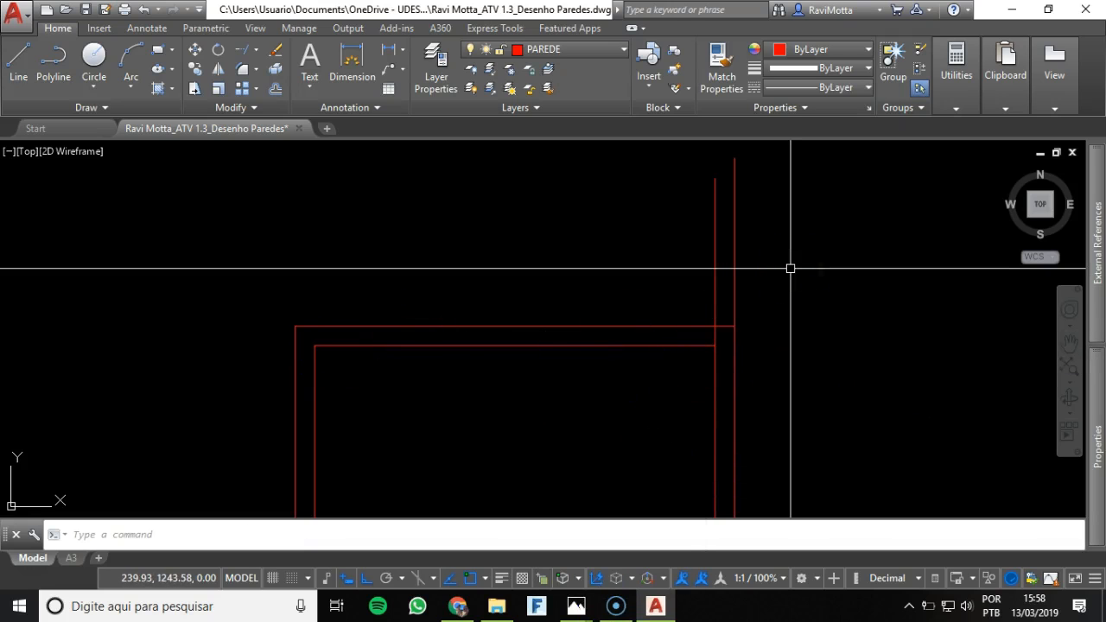
- With all objects as cutting edges, trim the right wall lines' overhangs at the upper-right corner, leaving clean inner and outer corners
type("tr")
key("Return")
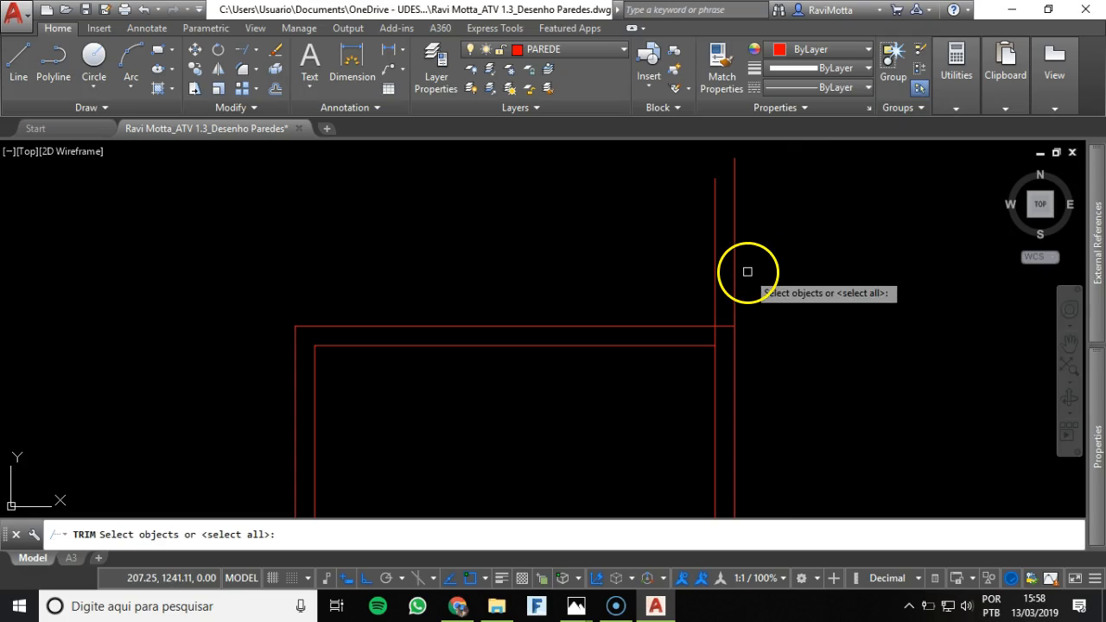
key("Return")
left_click(735, 264)
left_click(715, 329)
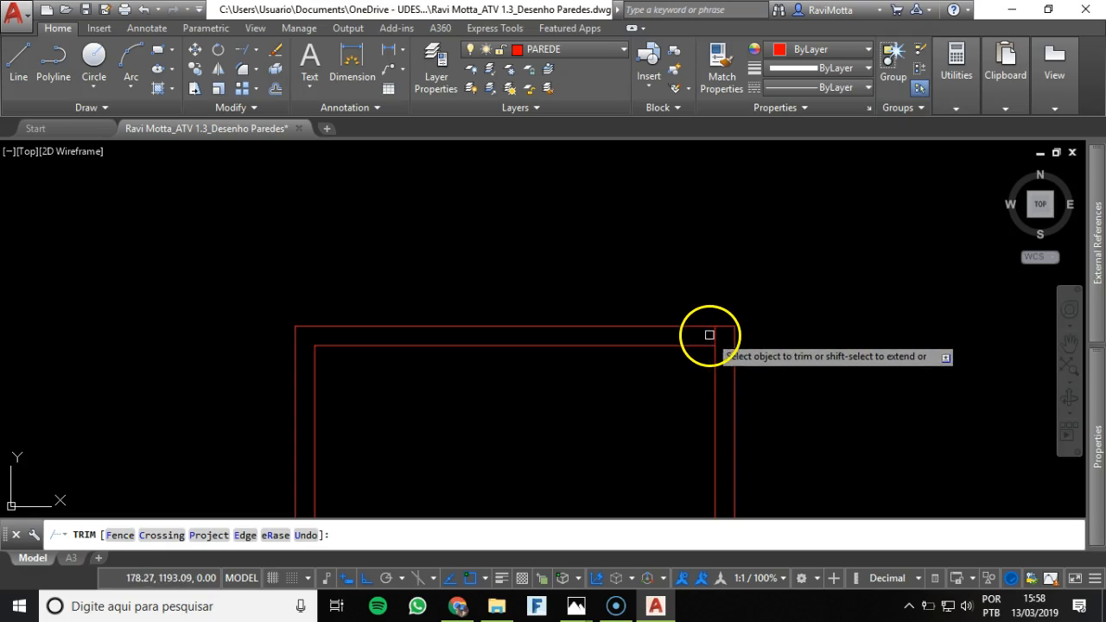
scroll(905, 326, "down", 4)
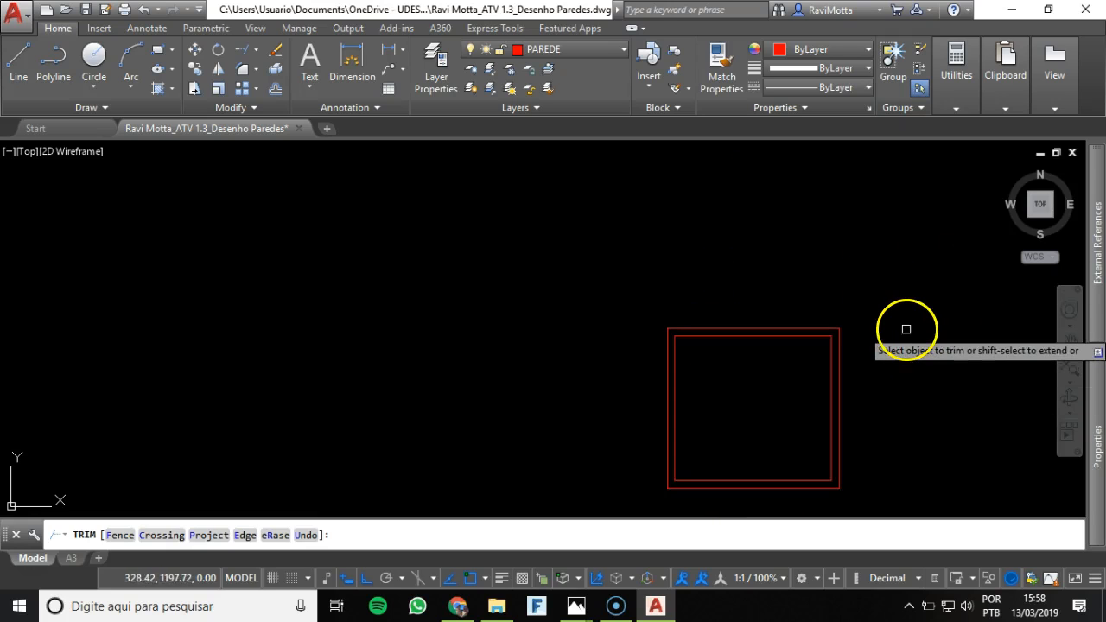
middle_click_drag(906, 326, 843, 269)
scroll(703, 328, "up", 4)
scroll(613, 253, "down", 4)
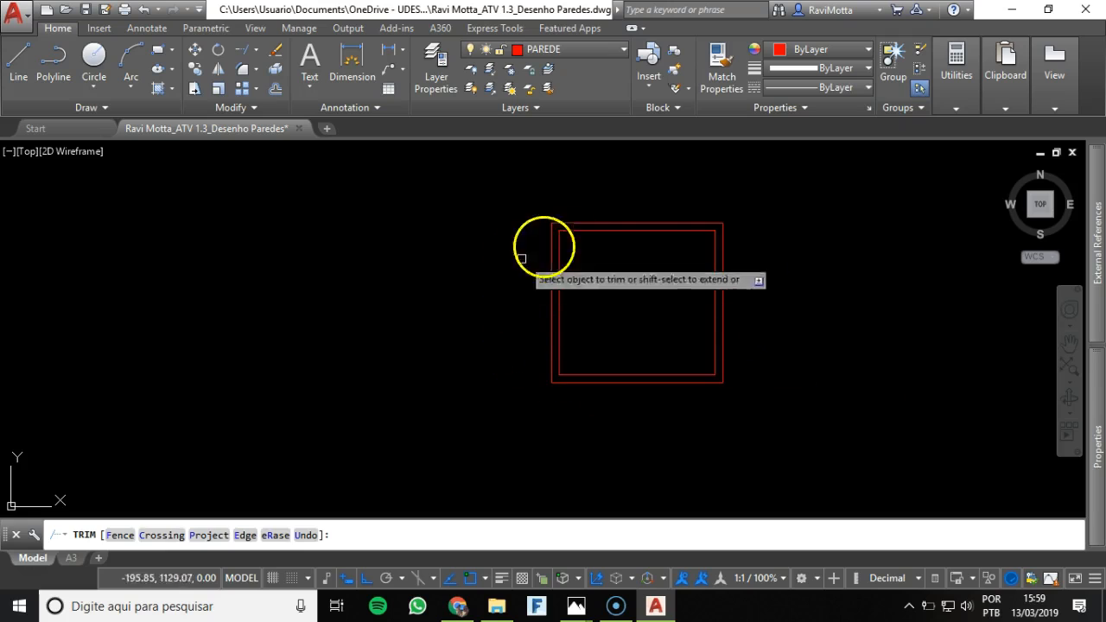
- Draw a 305 by 410 rectangle for the office above the finished room, taking the dimensions from the floor-plan sketch in Photos
scroll(774, 250, "down", 2)
mouse_move(773, 265)
middle_mouse_down()
mouse_move(714, 326)
mouse_move(655, 335)
mouse_move(647, 348)
middle_mouse_up()
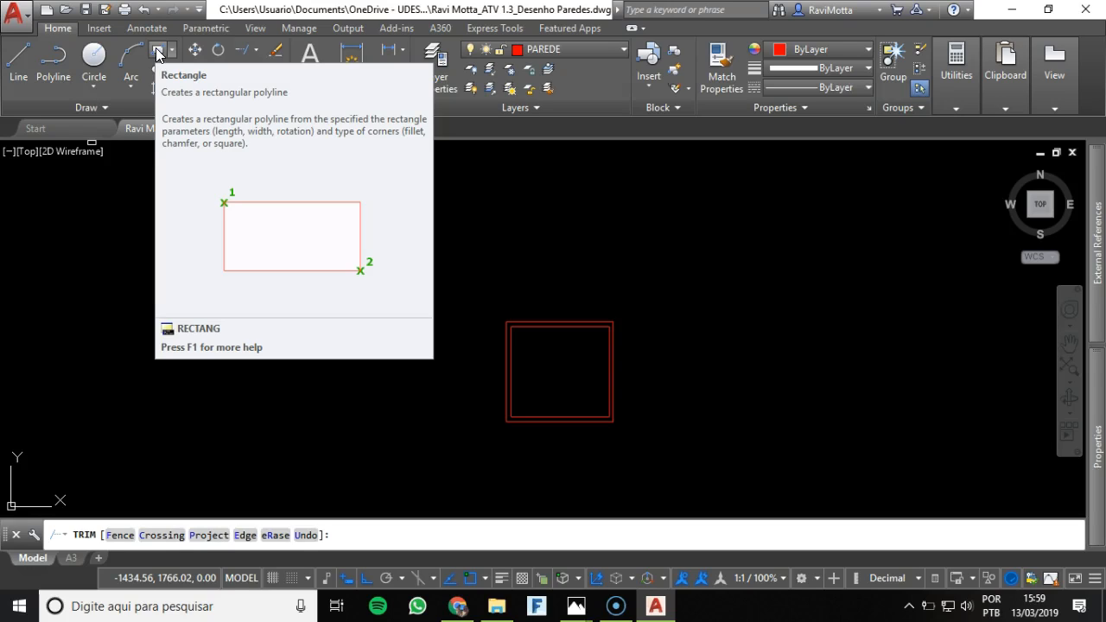
left_click(157, 52)
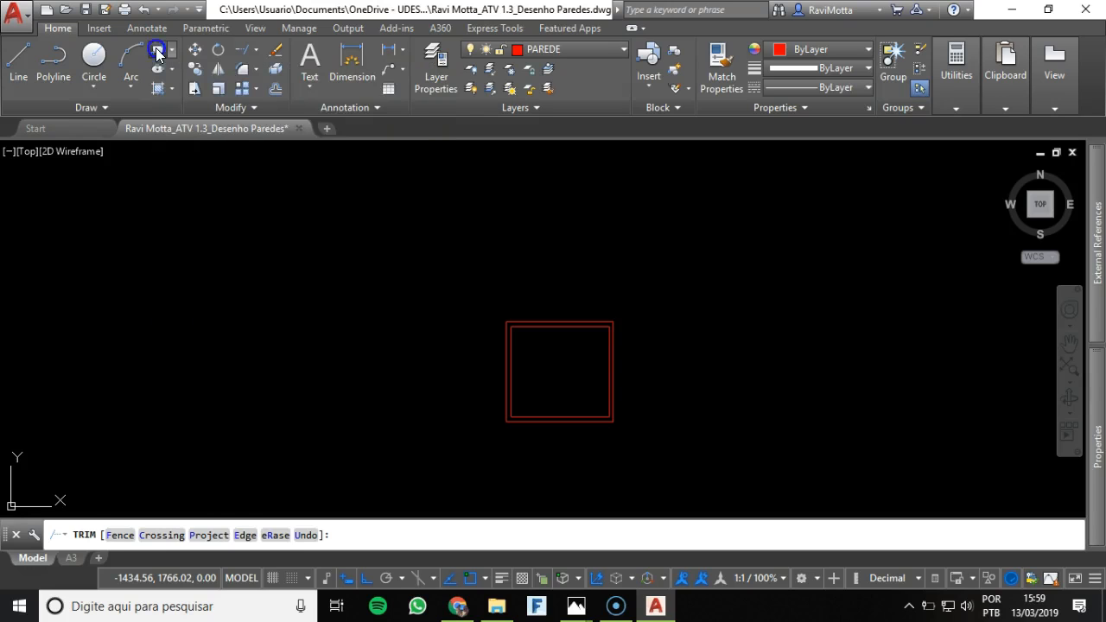
scroll(516, 239, "up", 2)
middle_click_drag(516, 239, 487, 350)
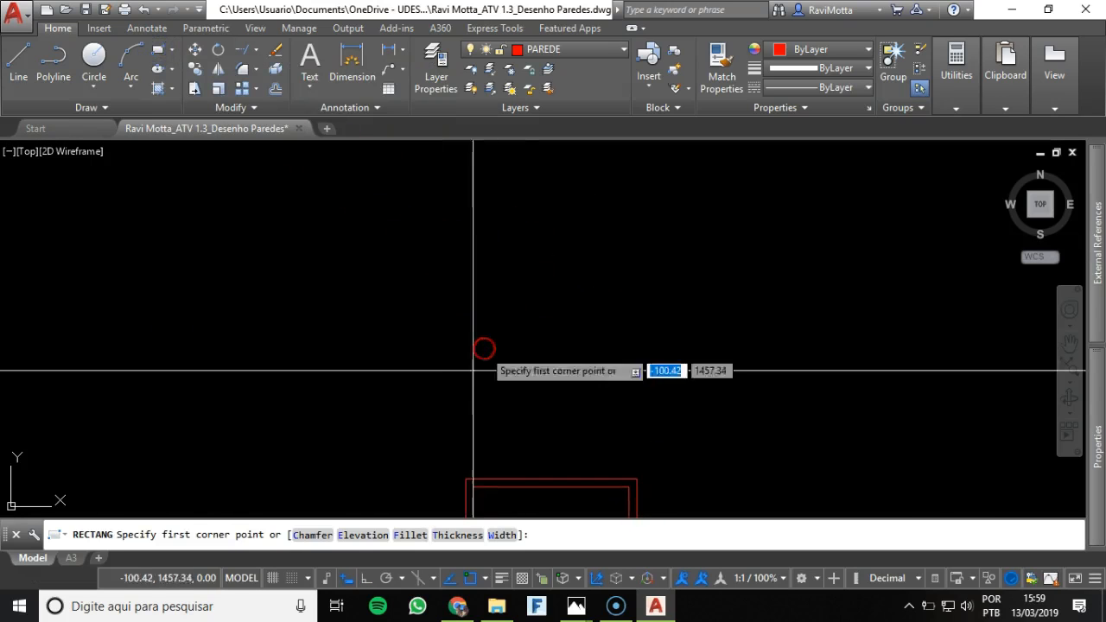
left_click(473, 371)
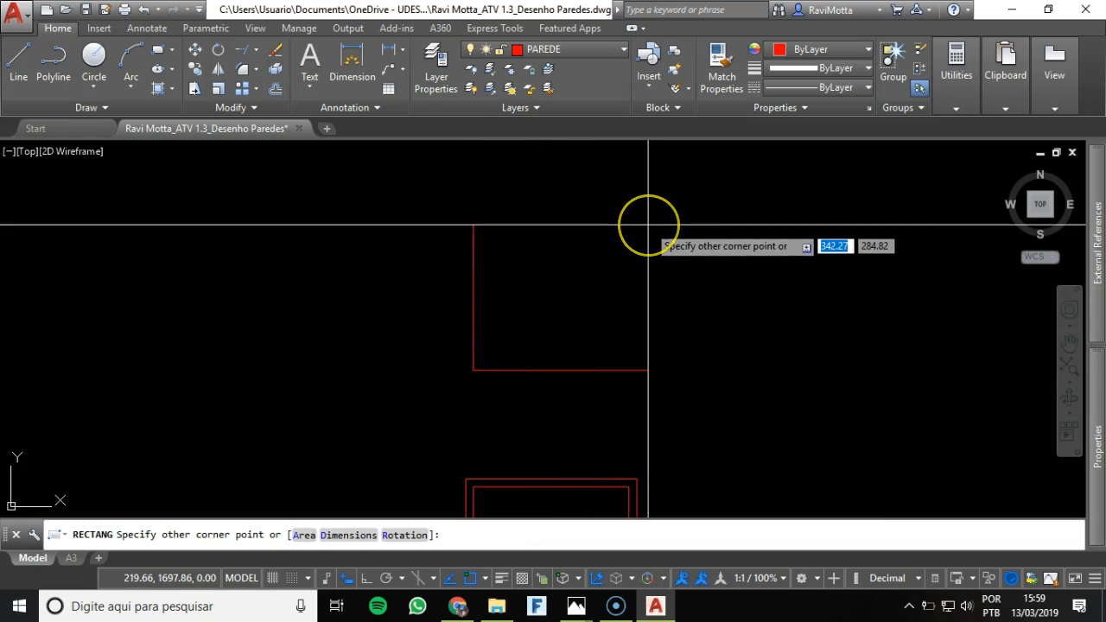
left_click(640, 481)
mouse_move(576, 605)
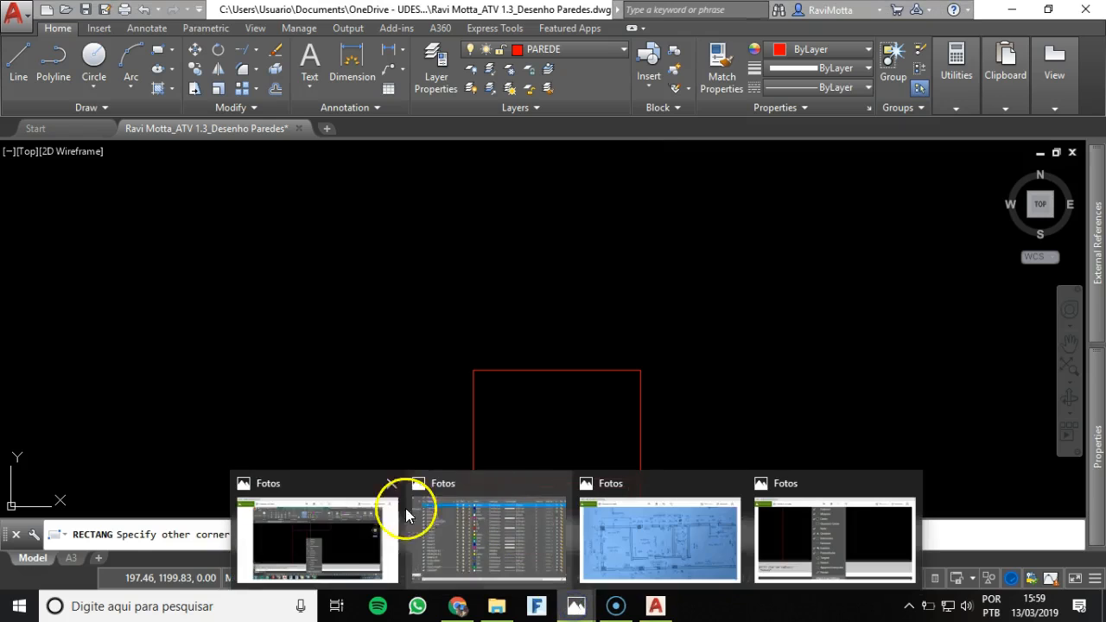
left_click(634, 544)
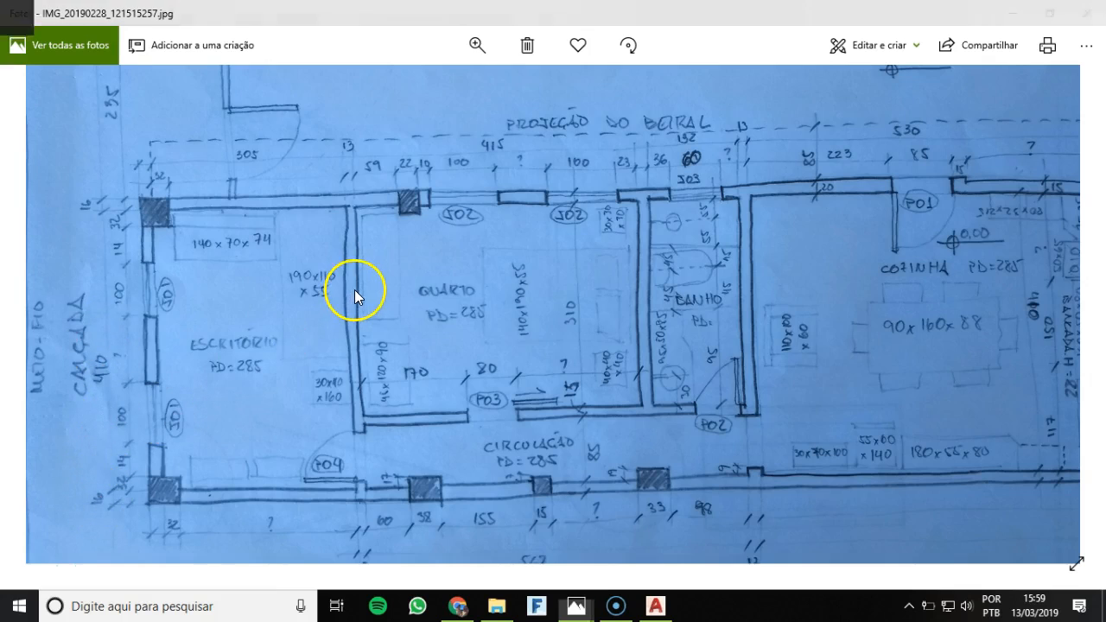
key("alt+Tab")
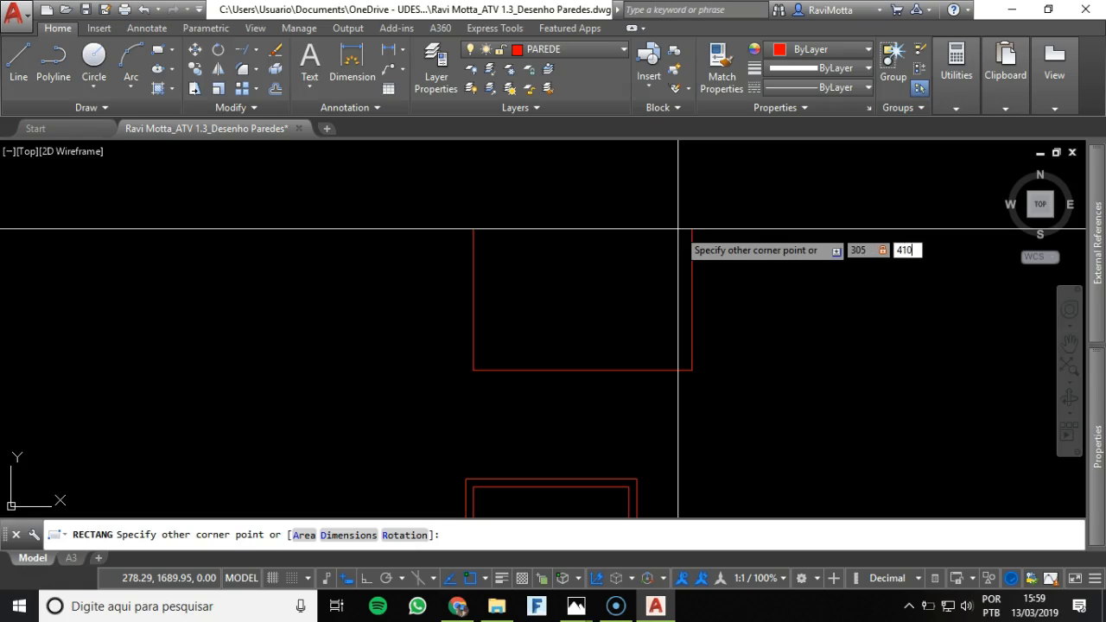
key("Return")
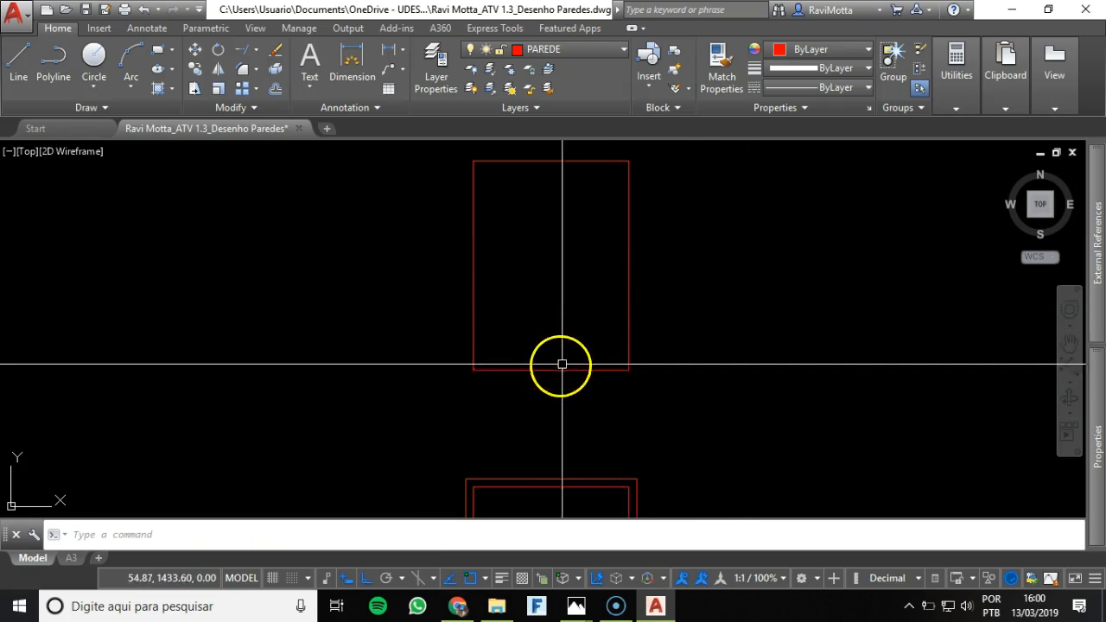
left_click(486, 370)
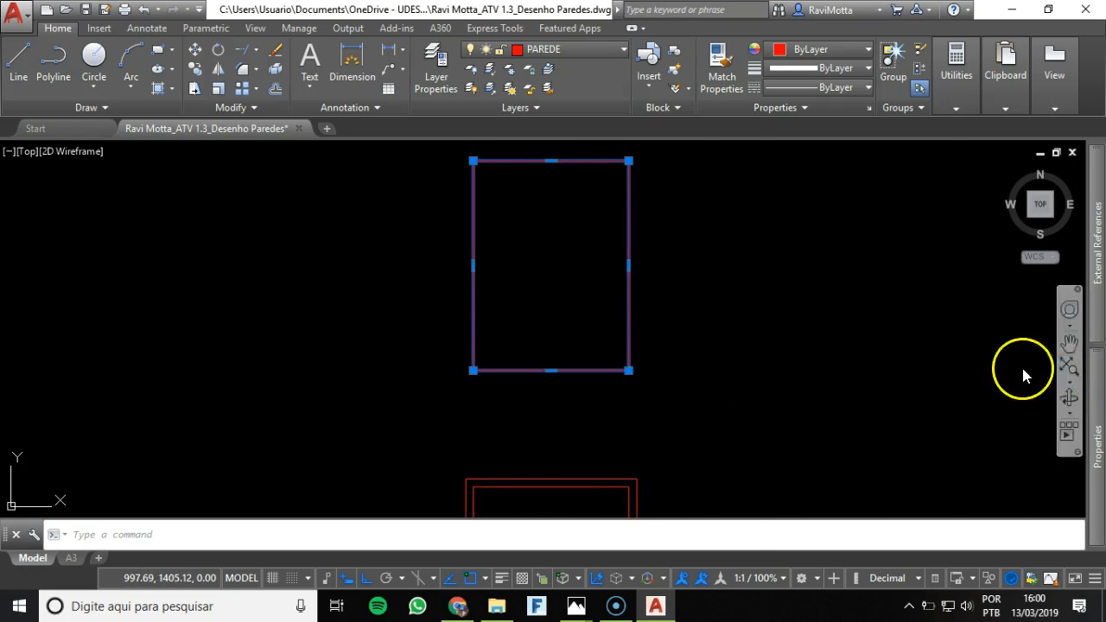
mouse_move(1096, 375)
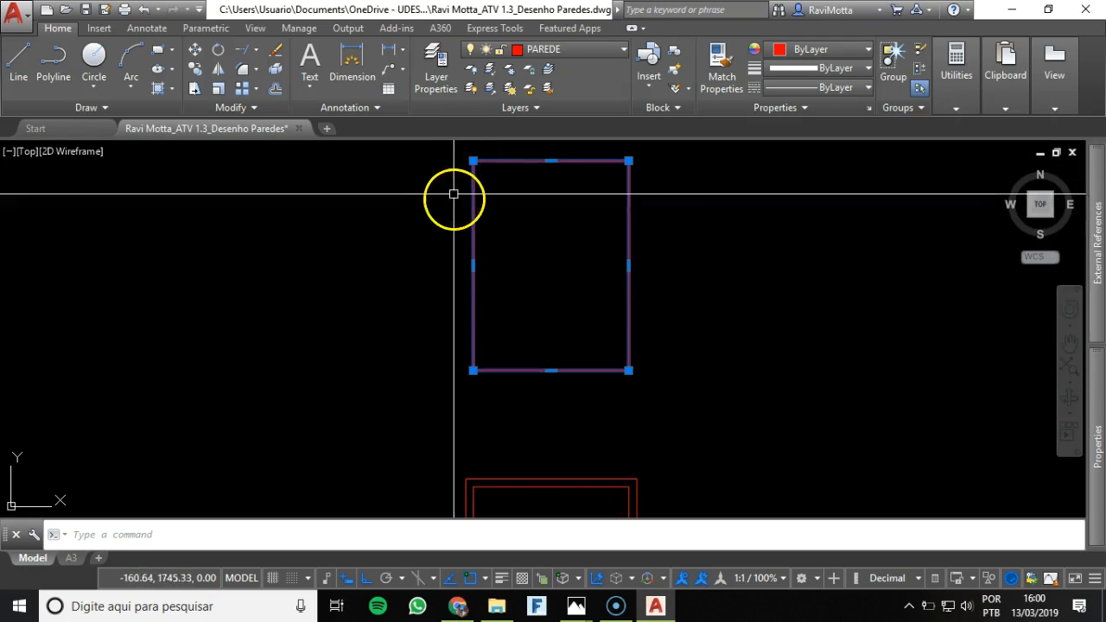
middle_click_drag(449, 230, 418, 283)
key("Escape")
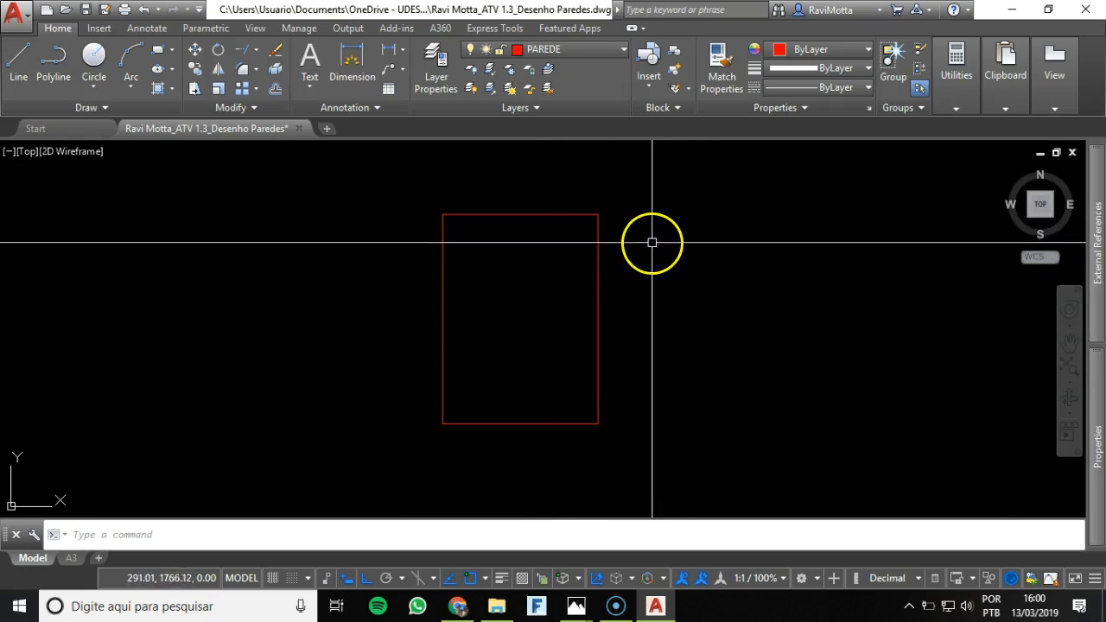
- Draw the bedroom rectangle from the office's upper-right corner with its opposite corner at 415, -310, checking the sketch in Photos
key("alt+Tab")
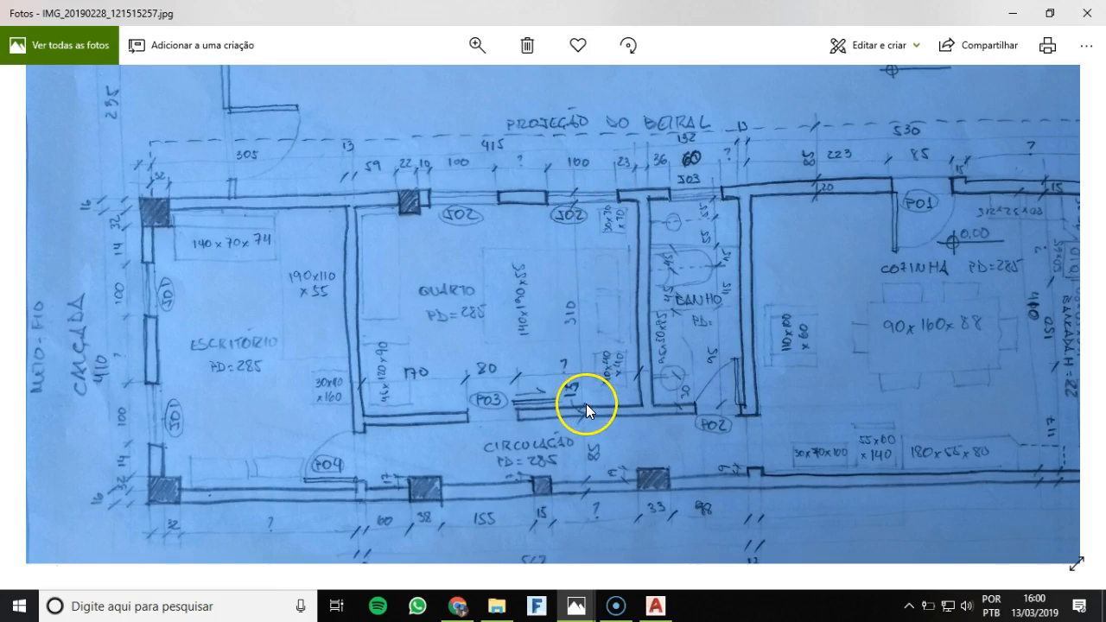
key("alt+Tab")
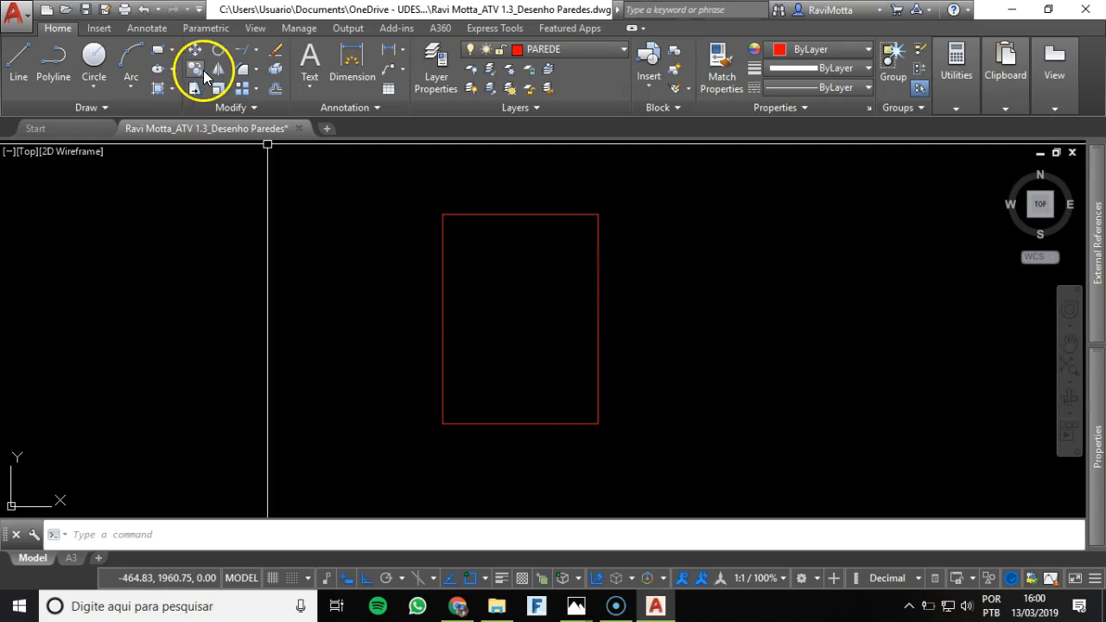
left_click(158, 50)
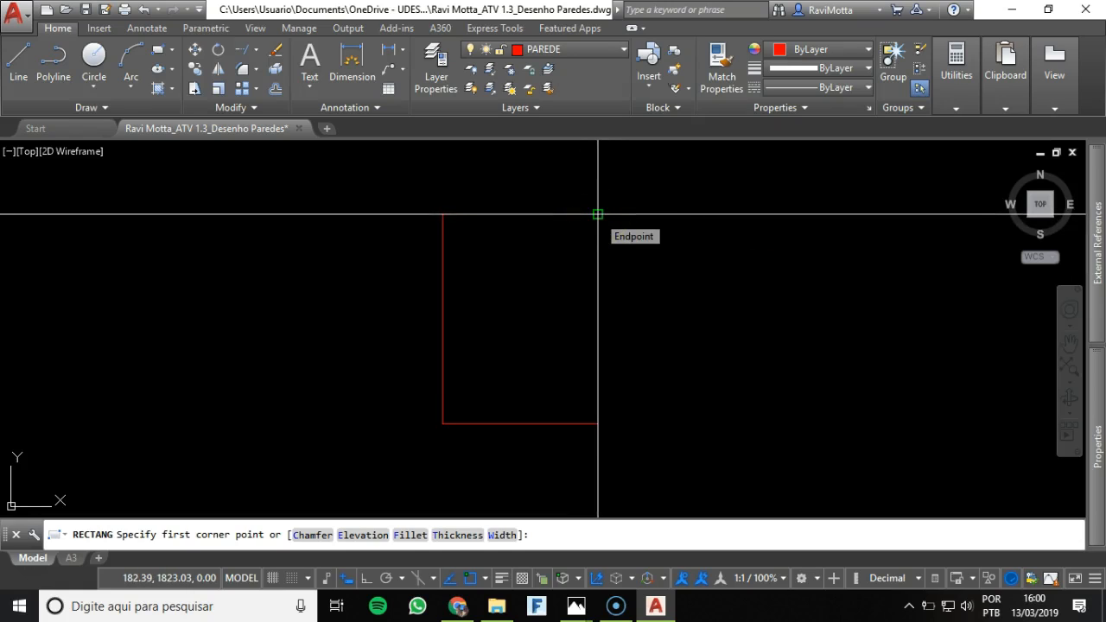
left_click(598, 214)
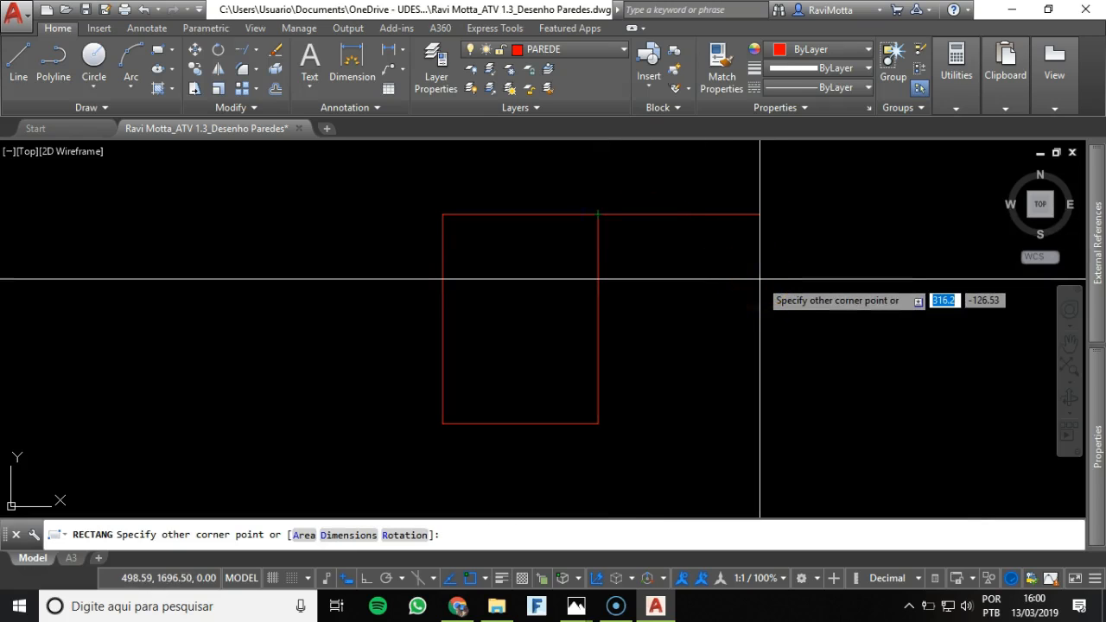
key("alt+Tab")
key("alt+Tab")
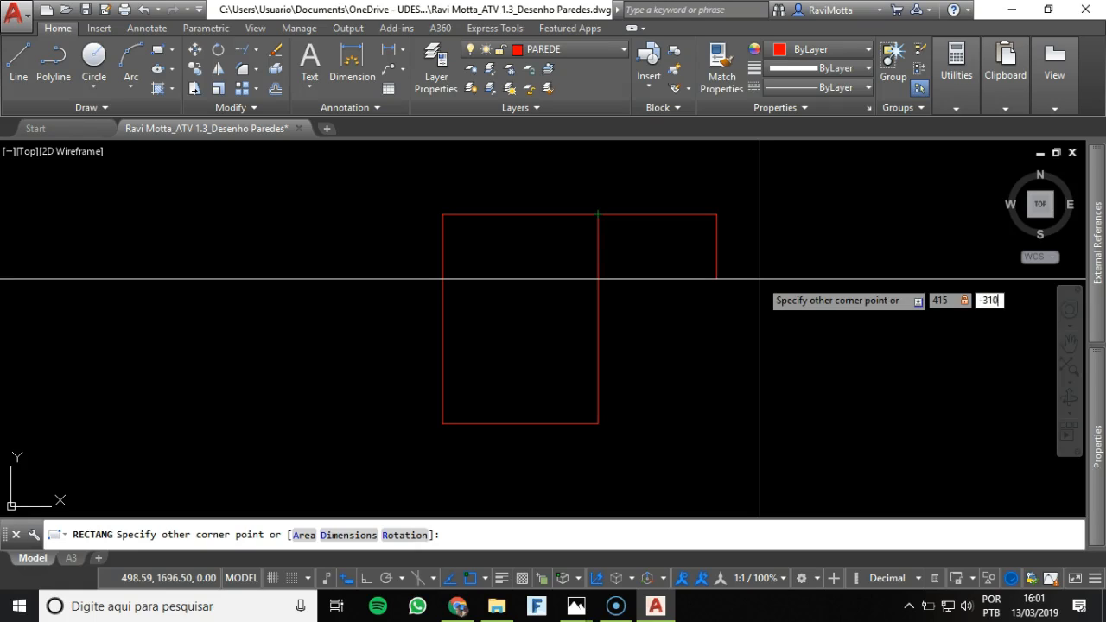
key("Return")
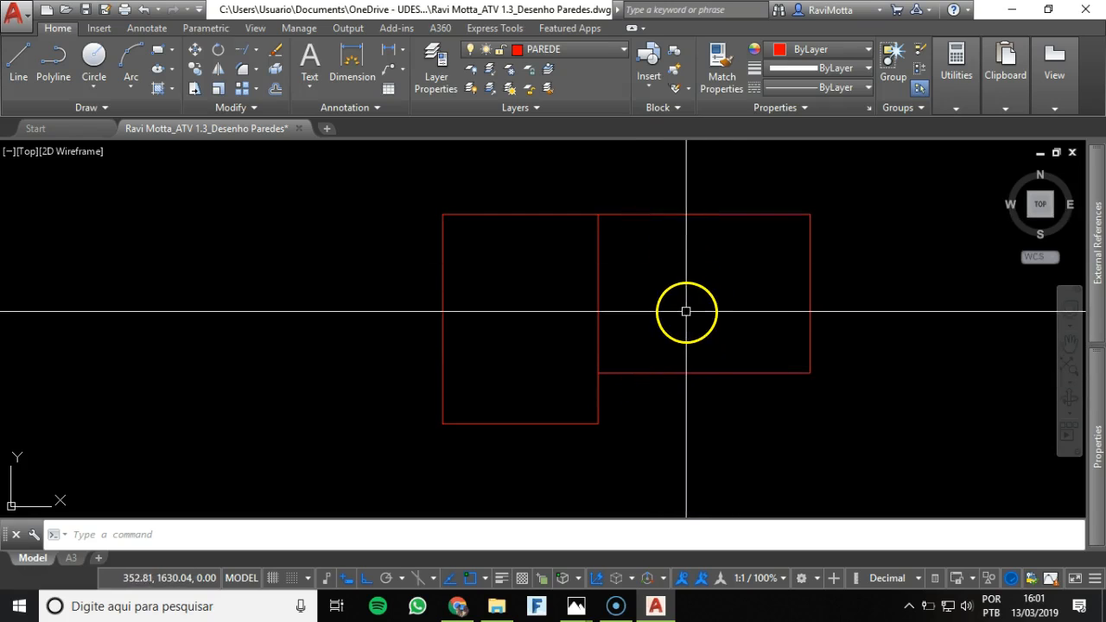
- Try to move the bedroom rectangle 15 to the right, using its upper-left corner as base point
left_click(655, 213)
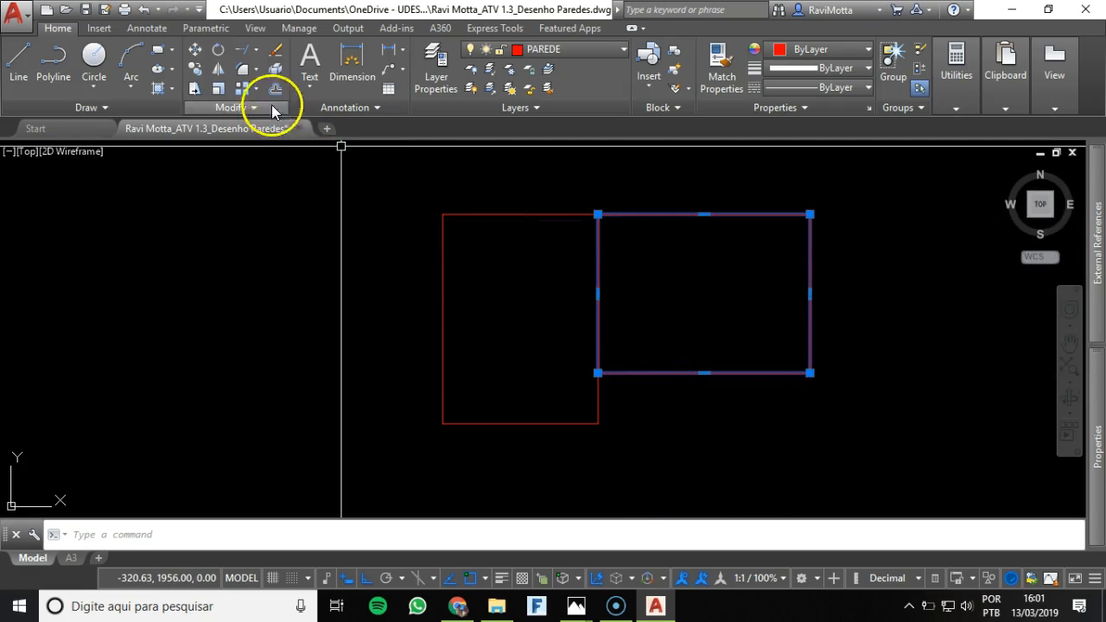
left_click(195, 50)
scroll(618, 220, "up", 3)
left_click(674, 235)
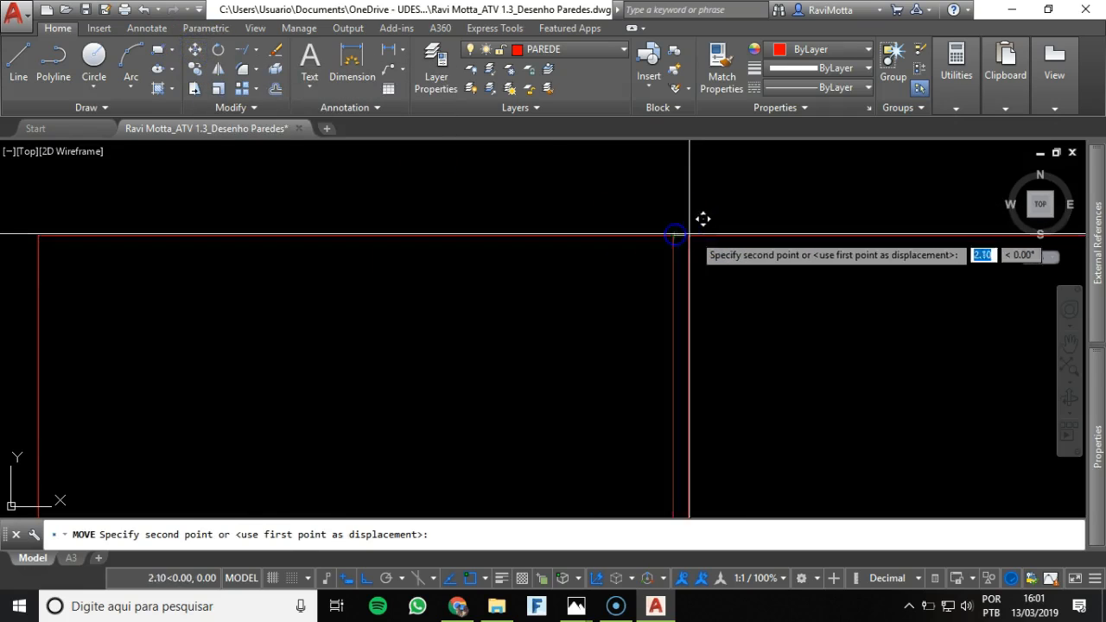
type("15")
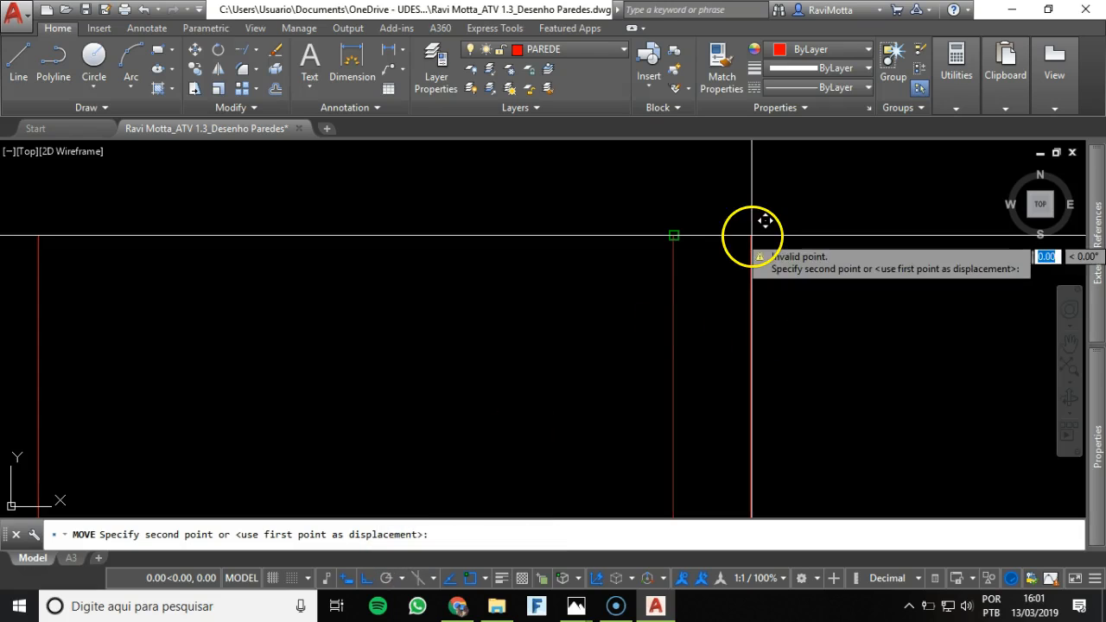
key("Return")
- Move the bedroom rectangle 15 horizontally away from the office, using a free base point above the rectangles
scroll(617, 235, "down", 3)
middle_click_drag(615, 238, 591, 241)
left_click(648, 225)
left_click(636, 247)
left_click(196, 50)
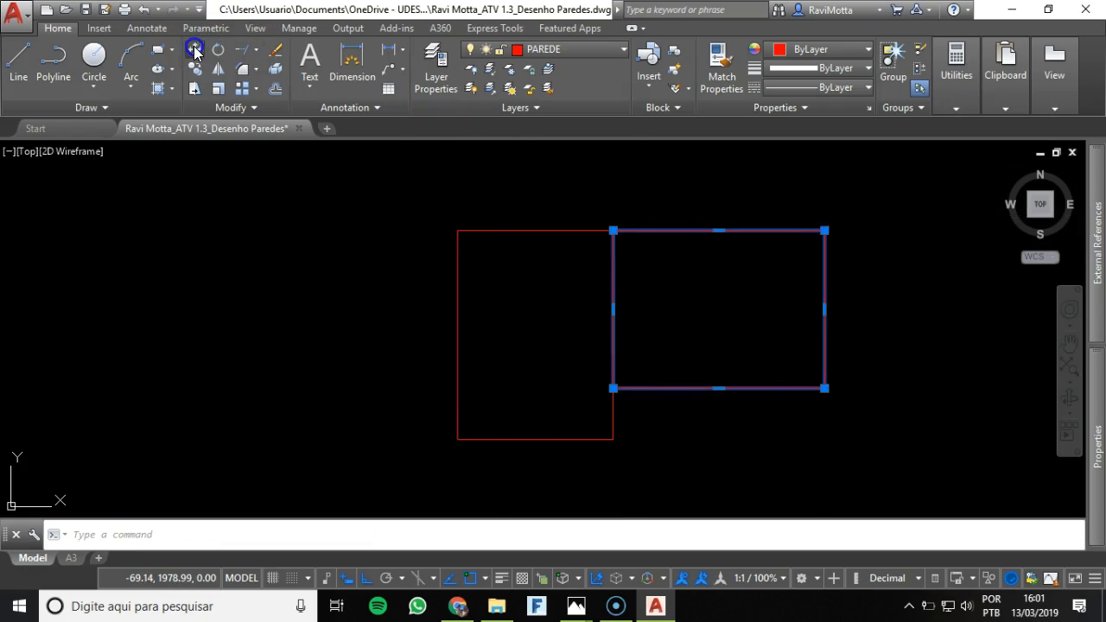
left_click(613, 177)
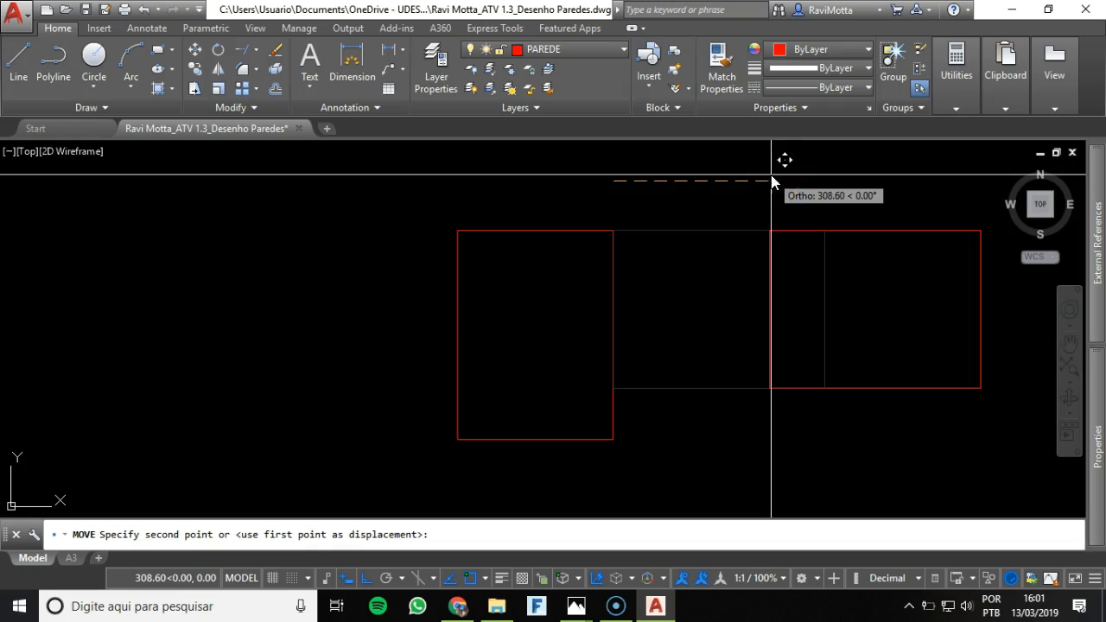
type("15")
key("Return")
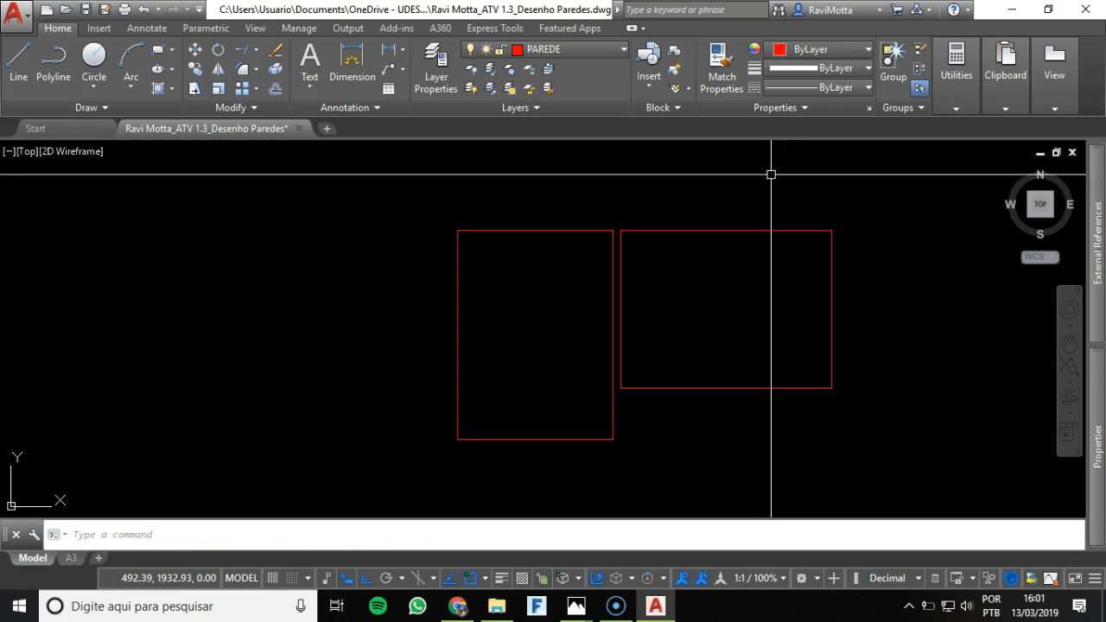
- Draw the bathroom rectangle from the bedroom's upper-right corner with its opposite corner at 132, -310, checking the sketch in Photos
middle_click_drag(760, 305, 663, 296)
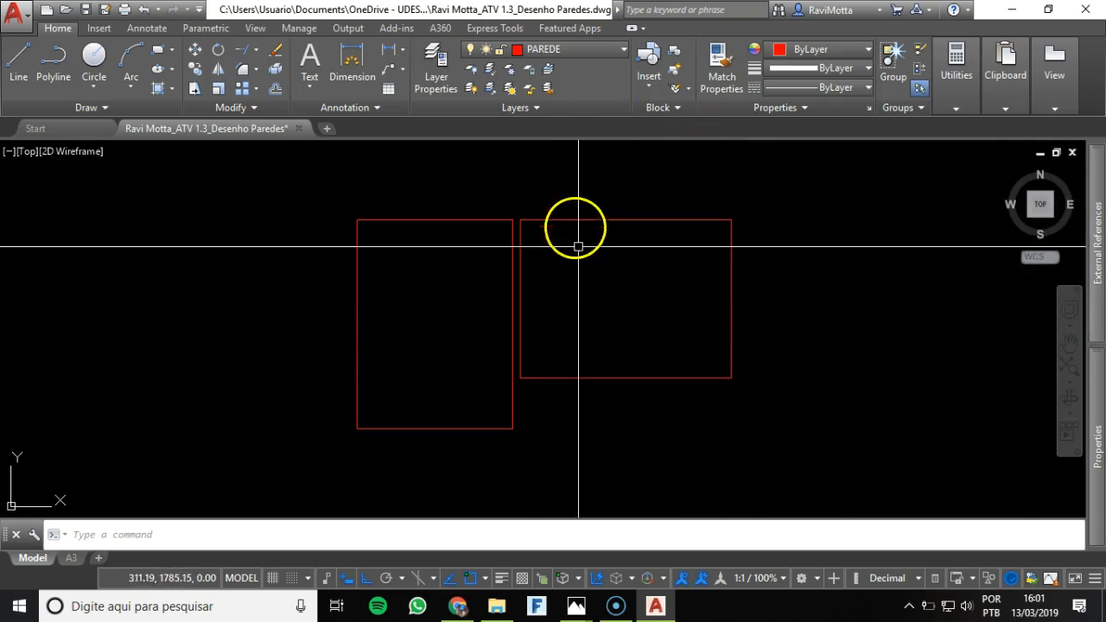
middle_click_drag(624, 314, 558, 309)
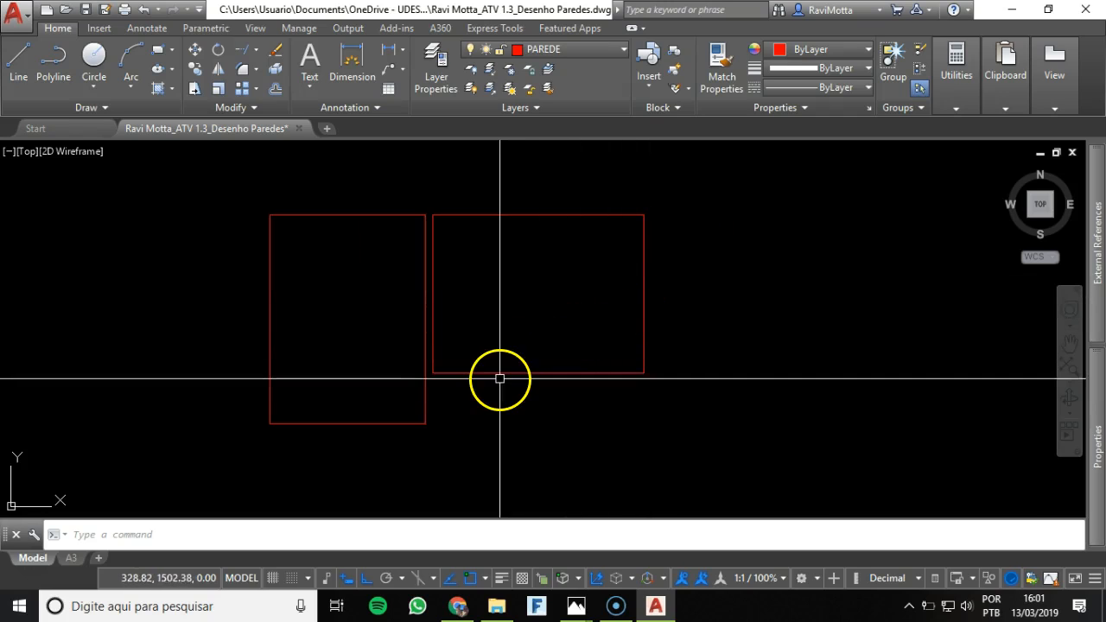
key("alt+Tab")
left_click_drag(673, 334, 605, 254)
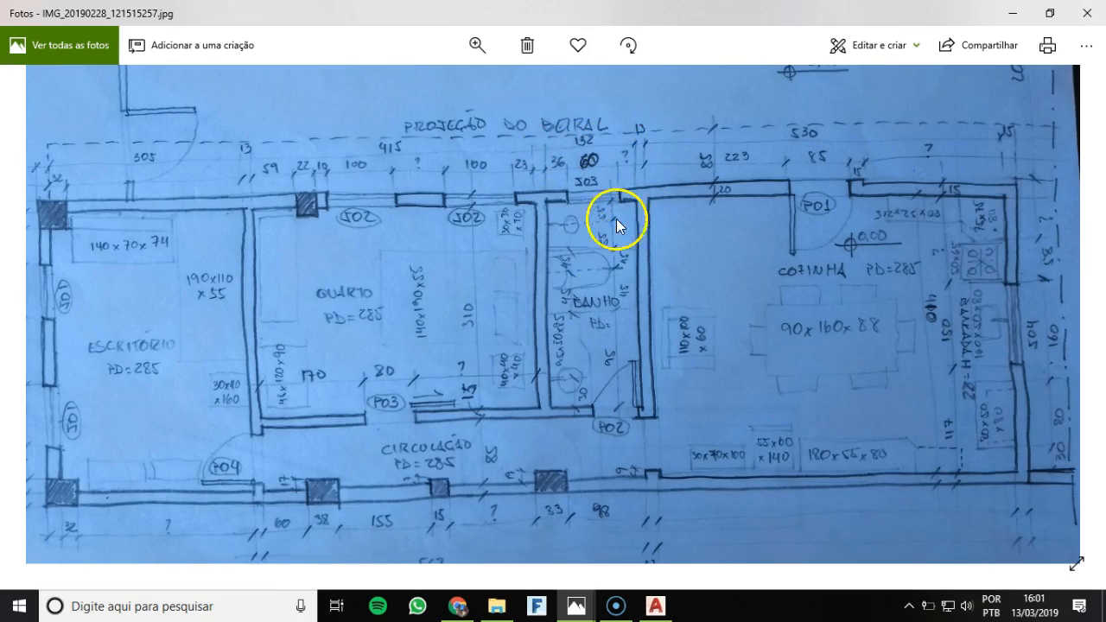
key("alt+Tab")
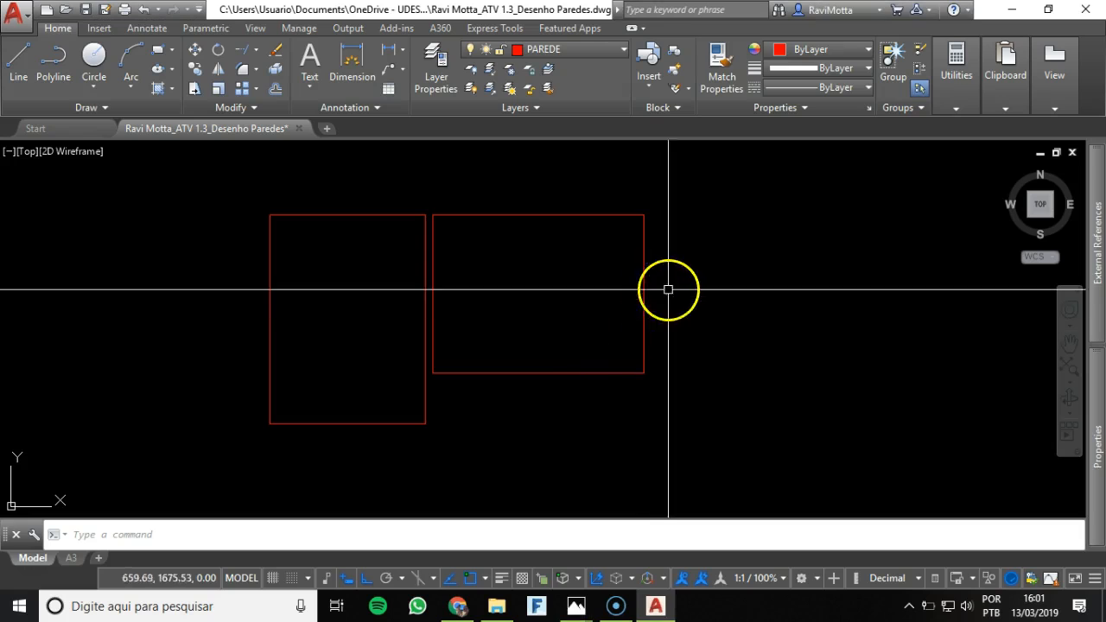
left_click(157, 50)
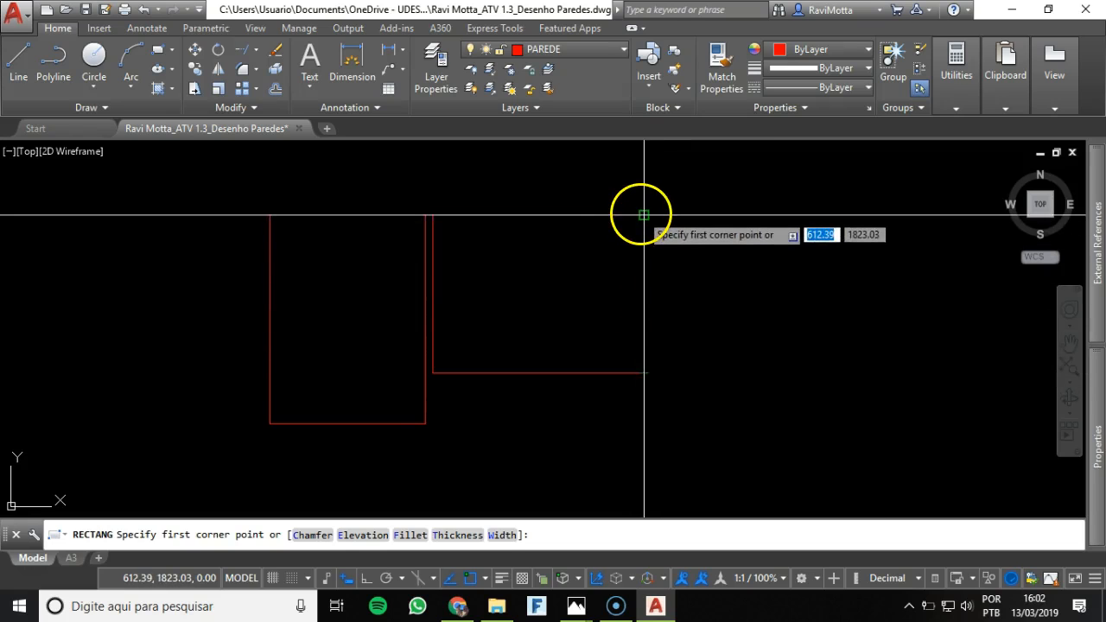
left_click(643, 214)
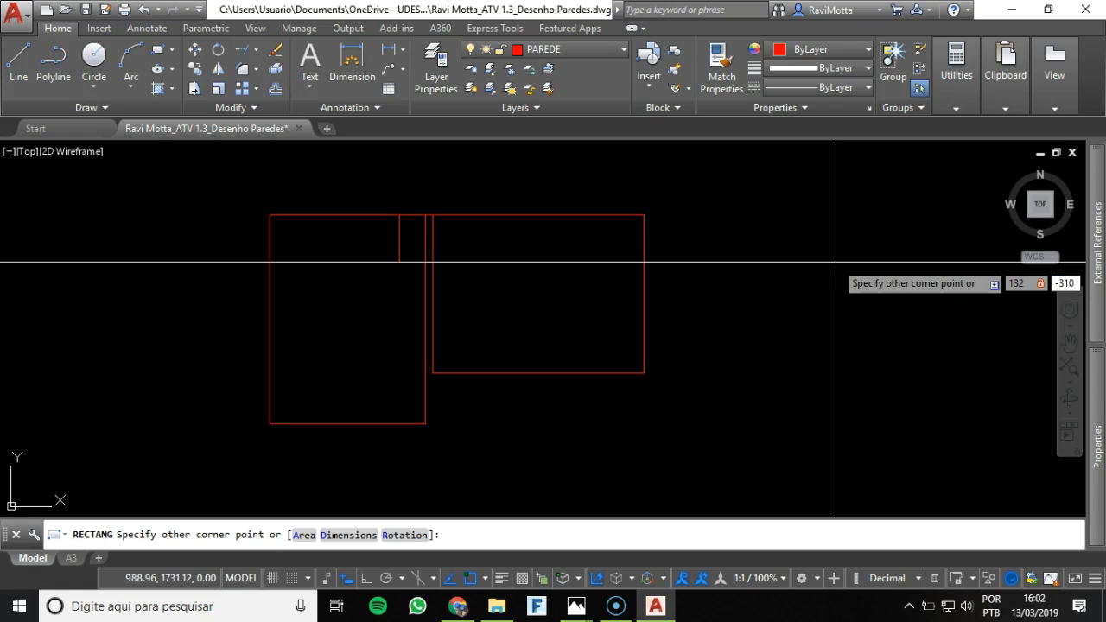
key("Return")
- Move the bathroom rectangle 15 to the right of the bedroom, using its upper-left corner as base point
scroll(691, 217, "up", 4)
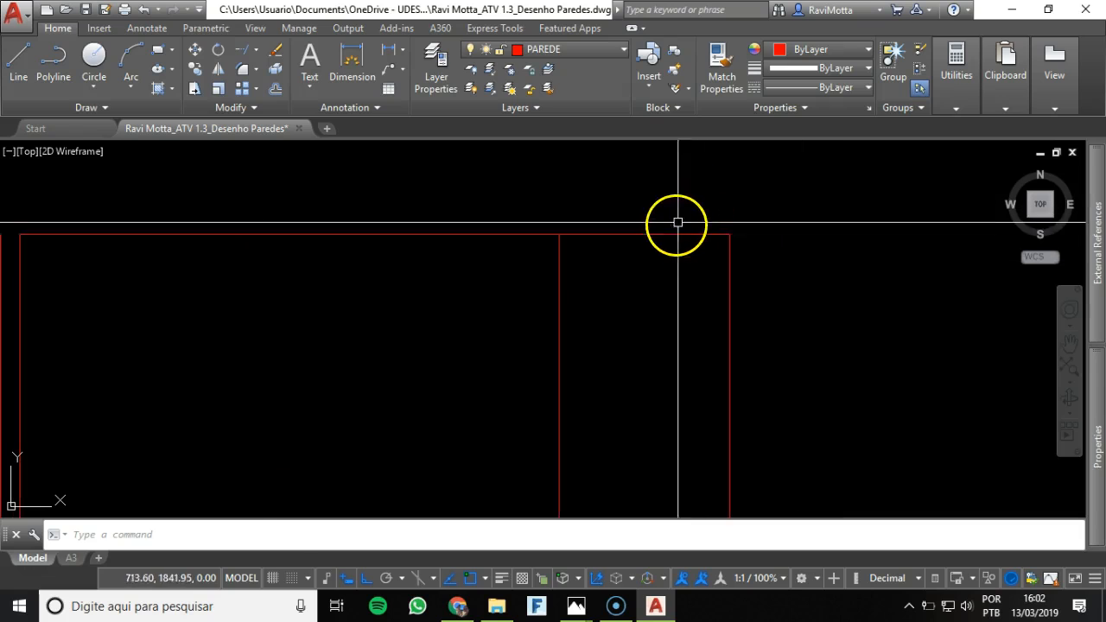
left_click(657, 233)
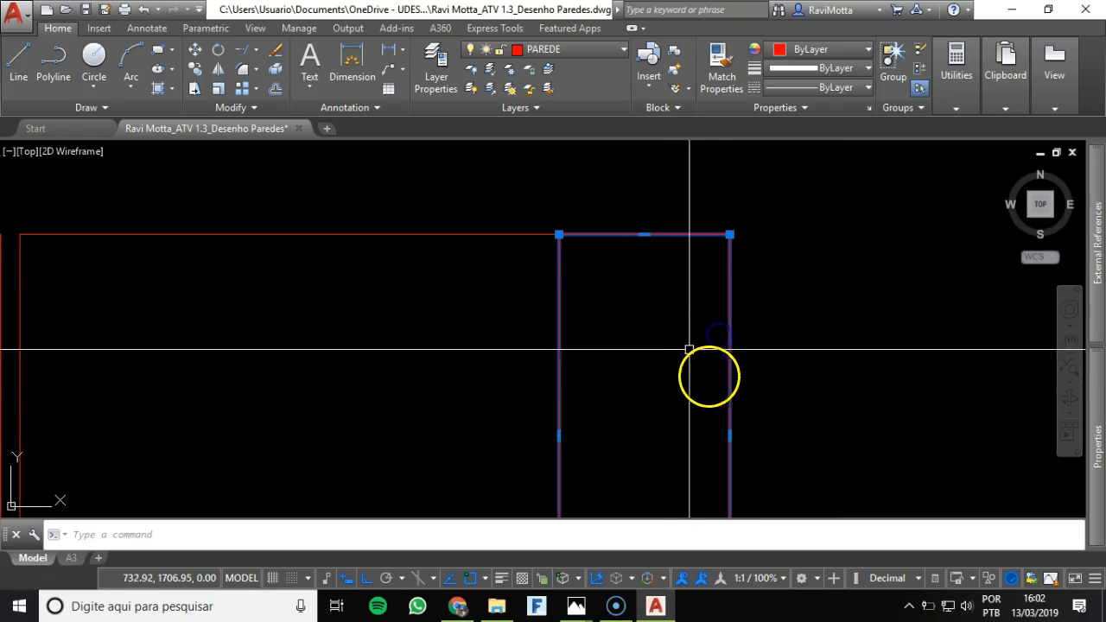
left_click(195, 49)
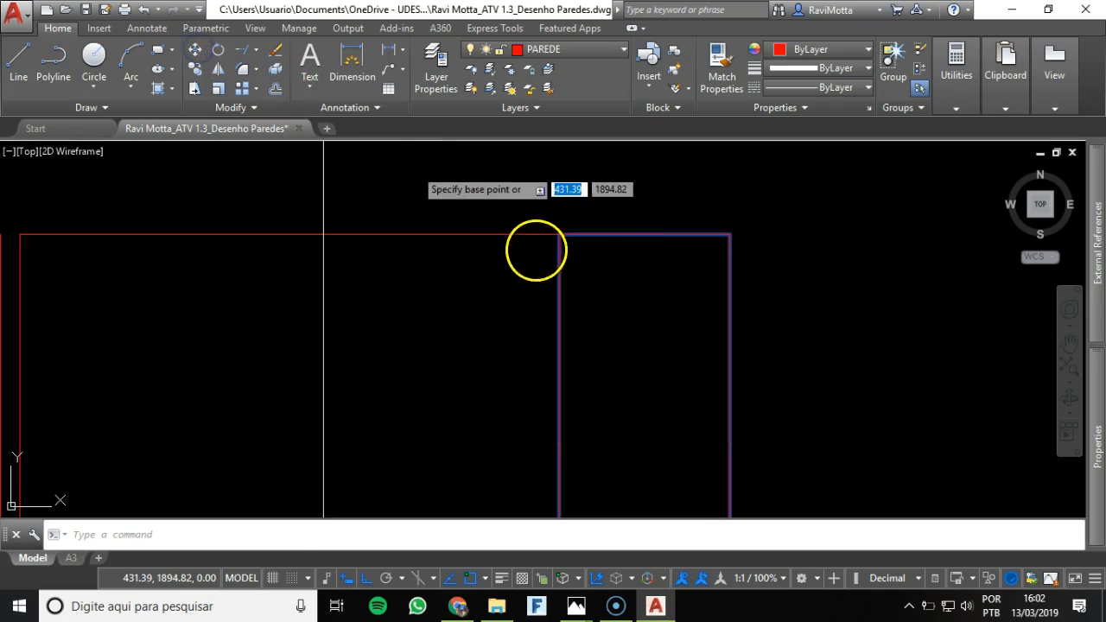
left_click(559, 234)
type("1")
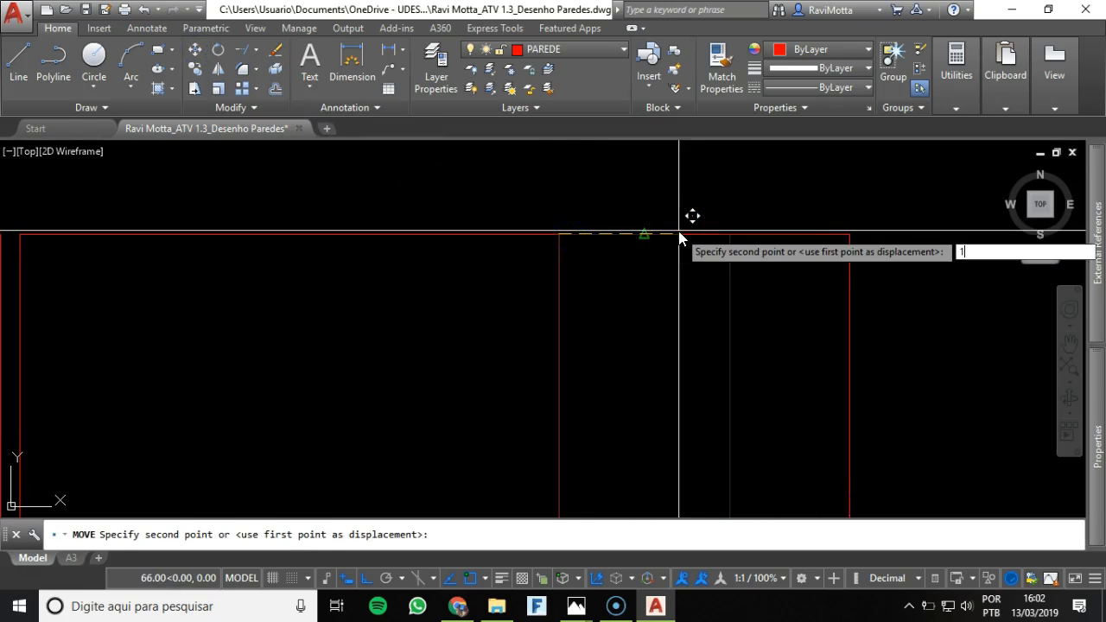
type("5")
key("Return")
scroll(693, 213, "down", 3)
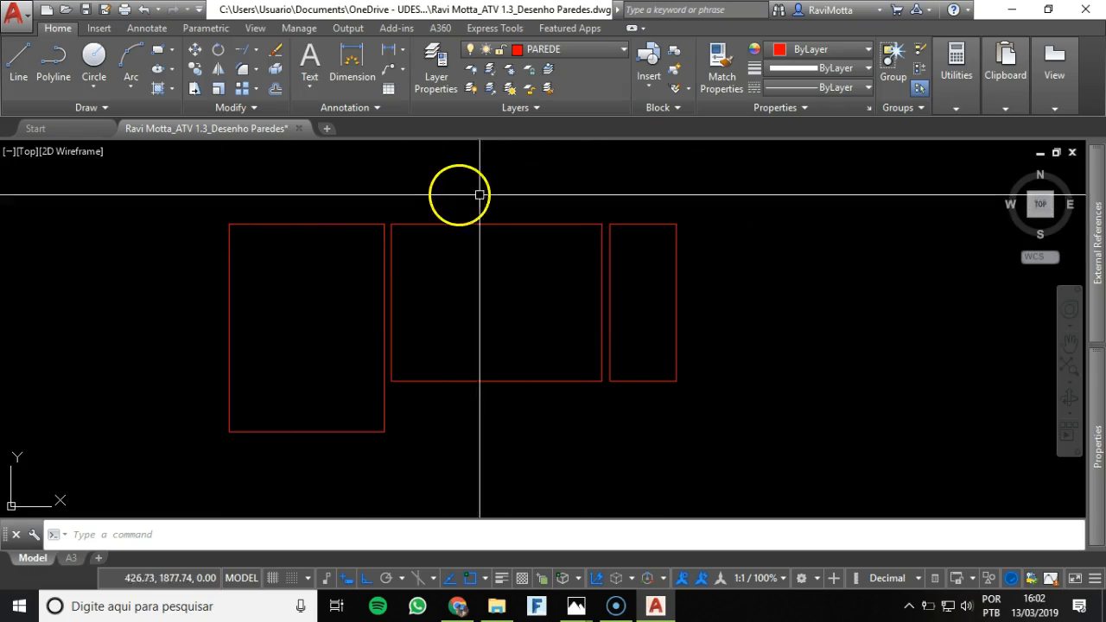
left_click(324, 224)
left_click(463, 224)
left_click(647, 223)
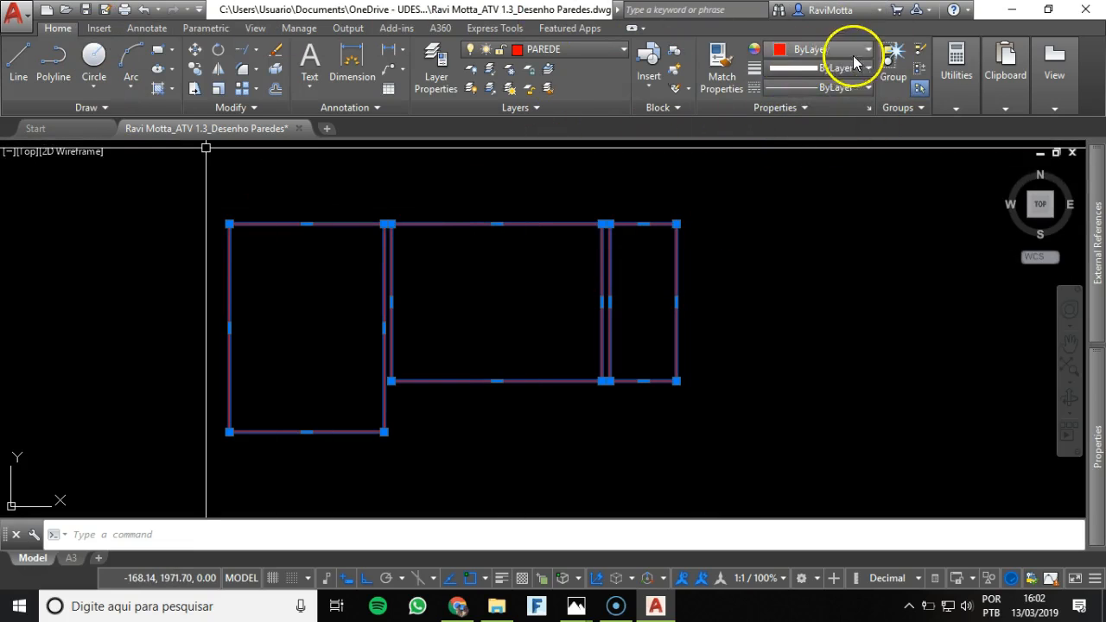
left_click(275, 71)
- Explode the office rectangle into separate lines and select its four sides one by one to check them
left_click(279, 225)
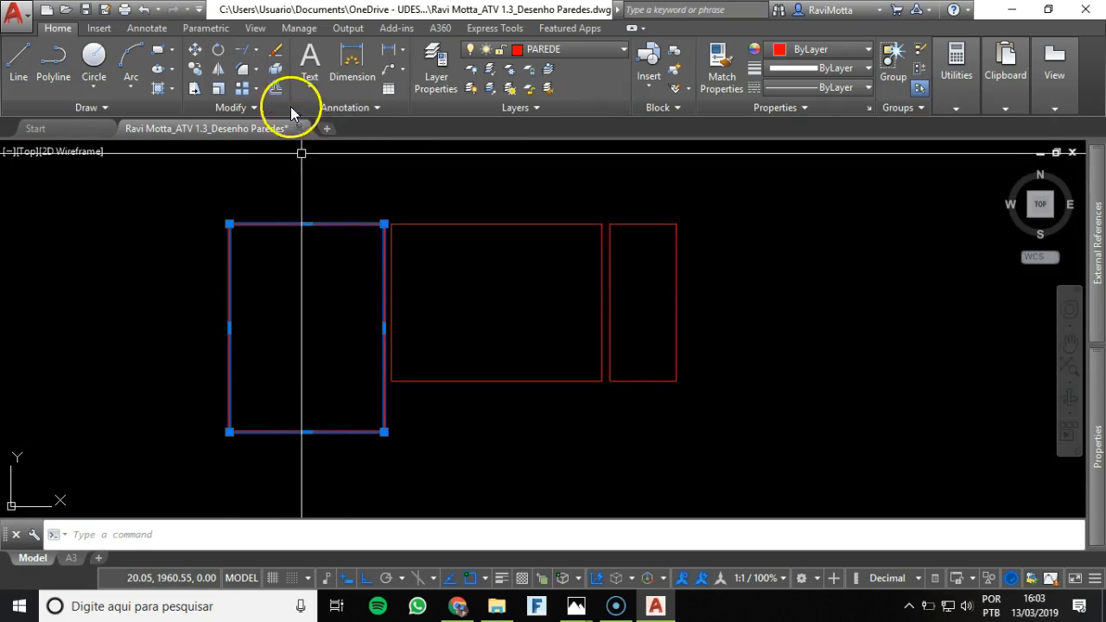
left_click(275, 69)
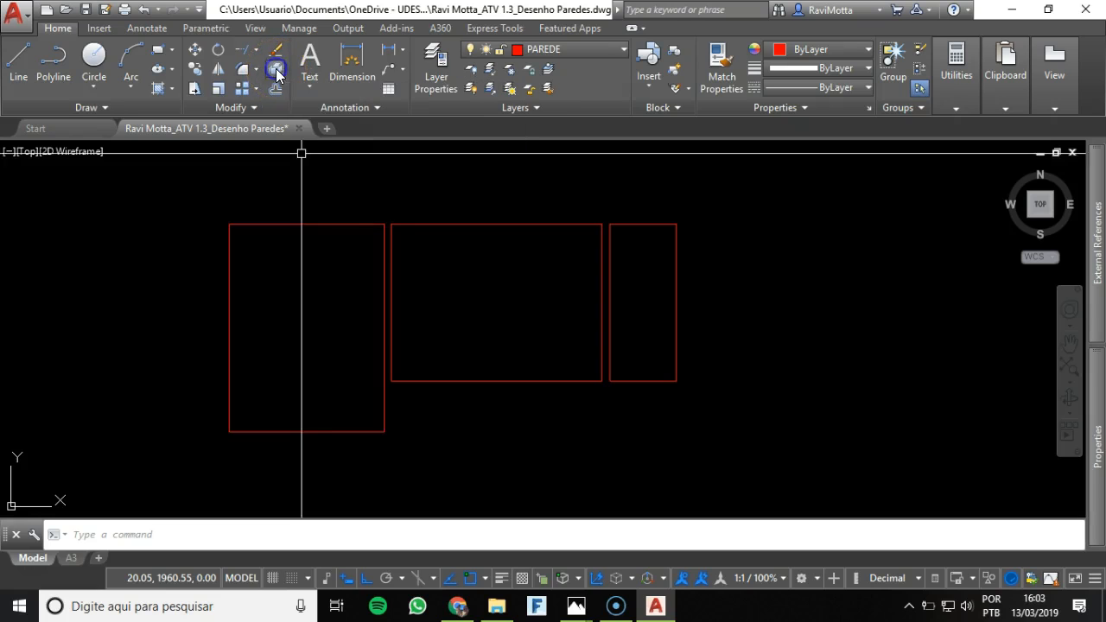
left_click(291, 224)
left_click(231, 278)
left_click(381, 307)
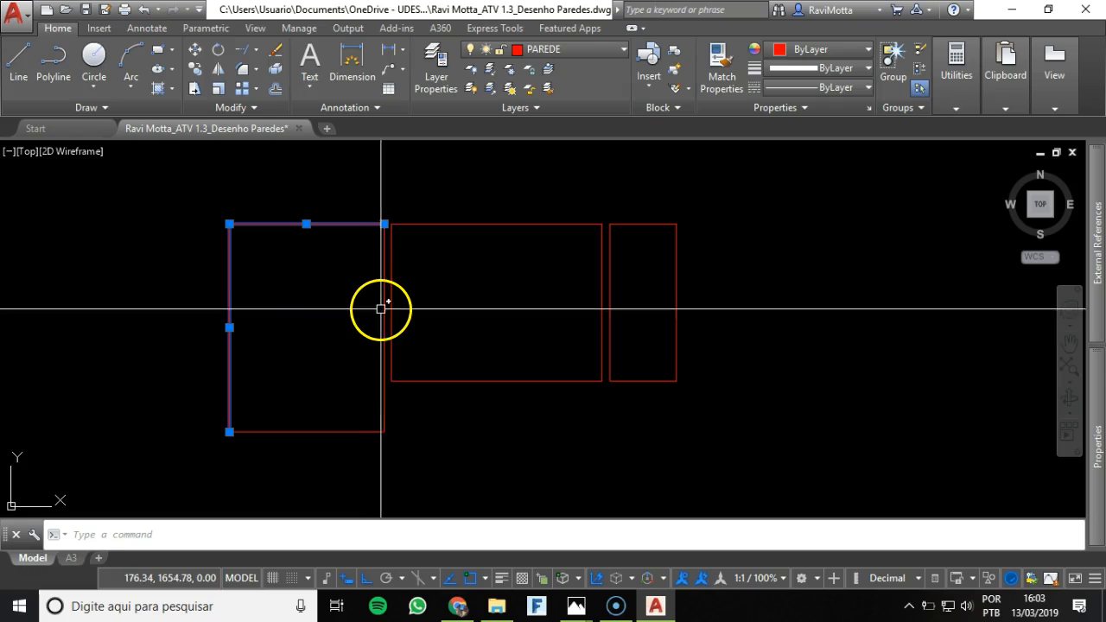
left_click(327, 432)
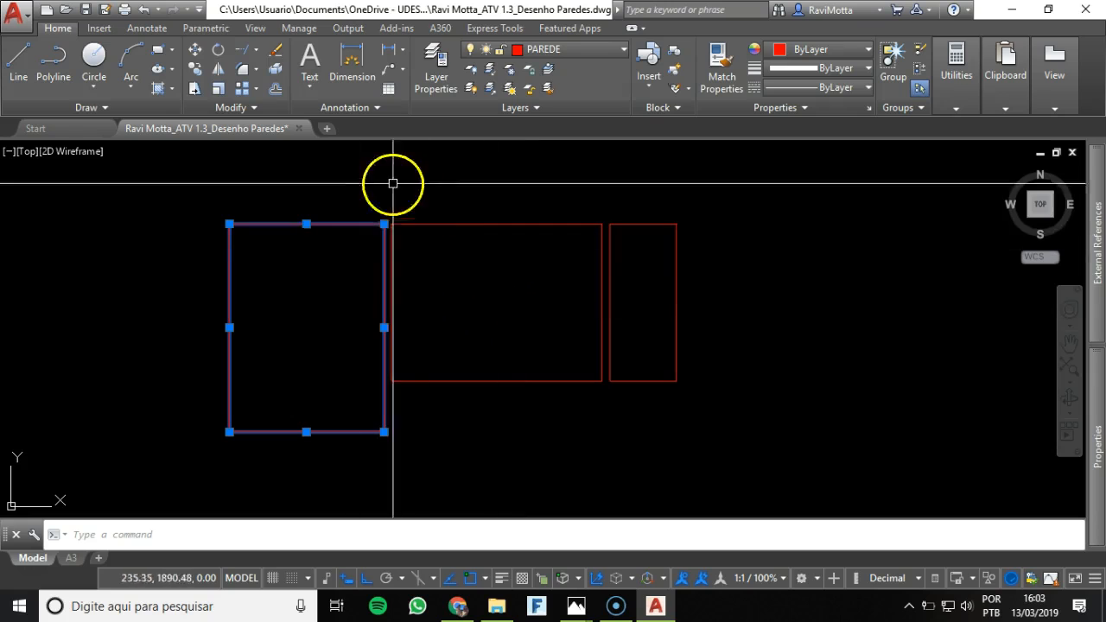
key("Escape")
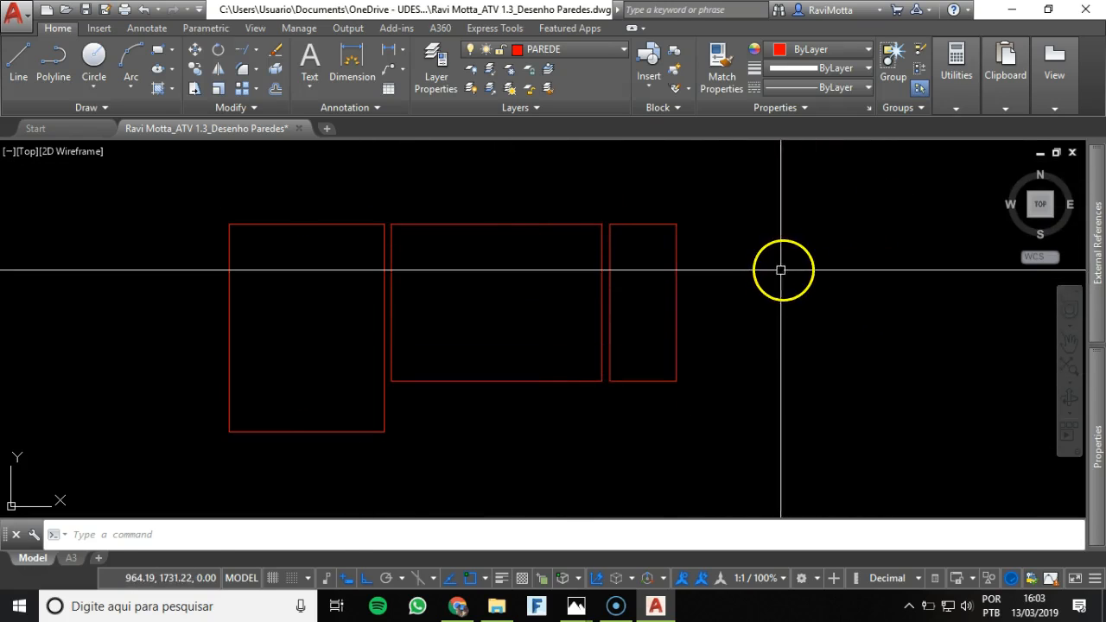
- Explode the bedroom and bathroom rectangles together into separate lines
left_click(781, 270)
left_click(507, 299)
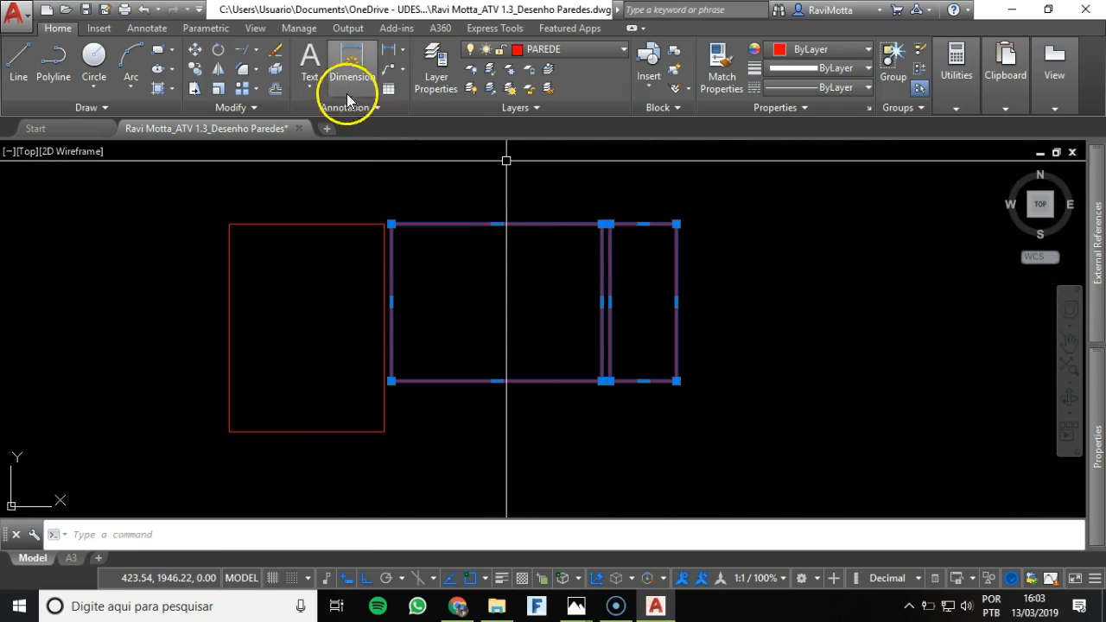
left_click(276, 69)
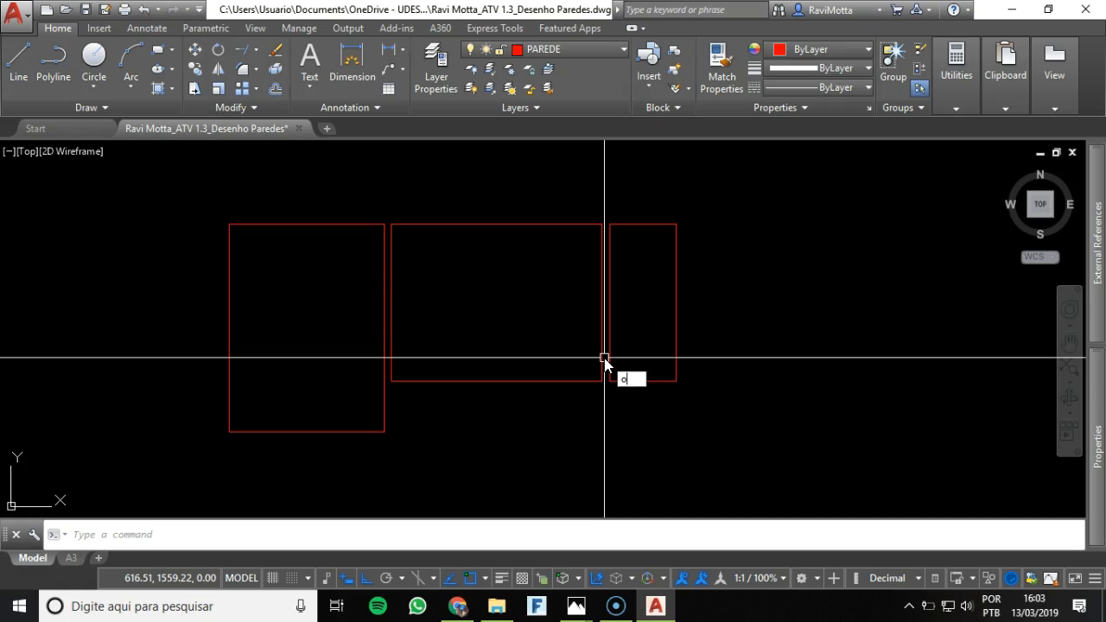
- Offset the office's top line 15 outward
key("Return")
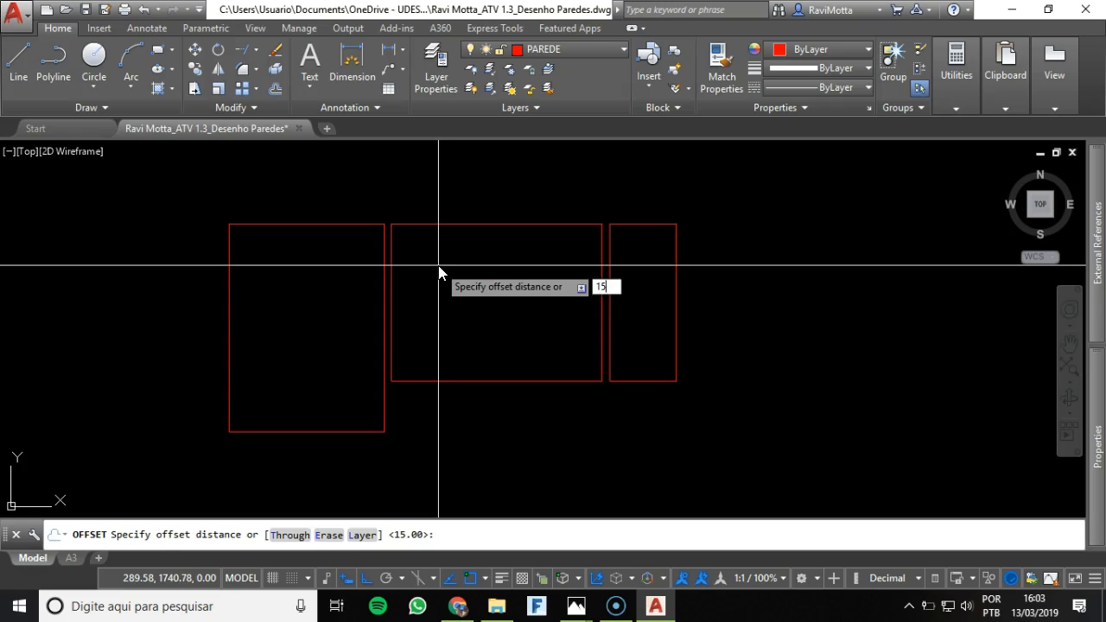
key("Return")
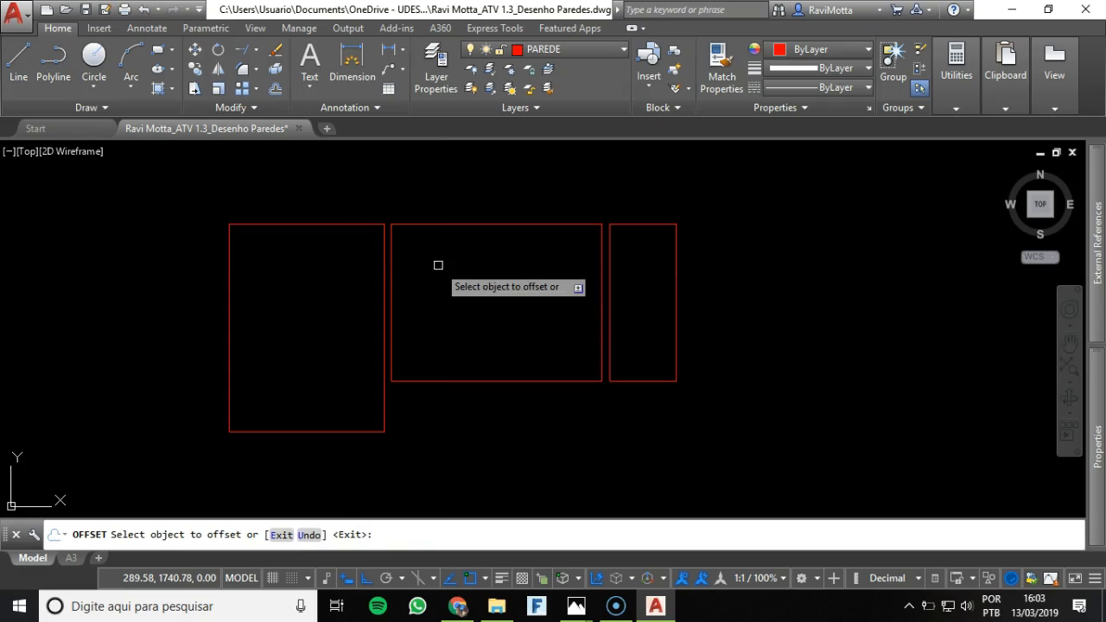
left_click(338, 220)
left_click(348, 168)
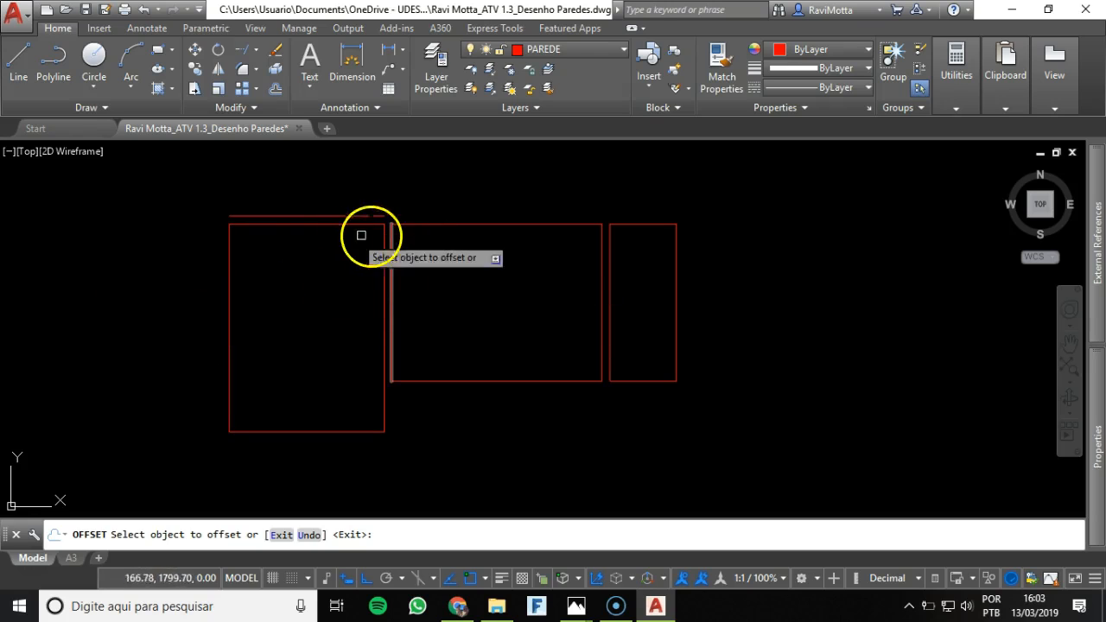
key("Return")
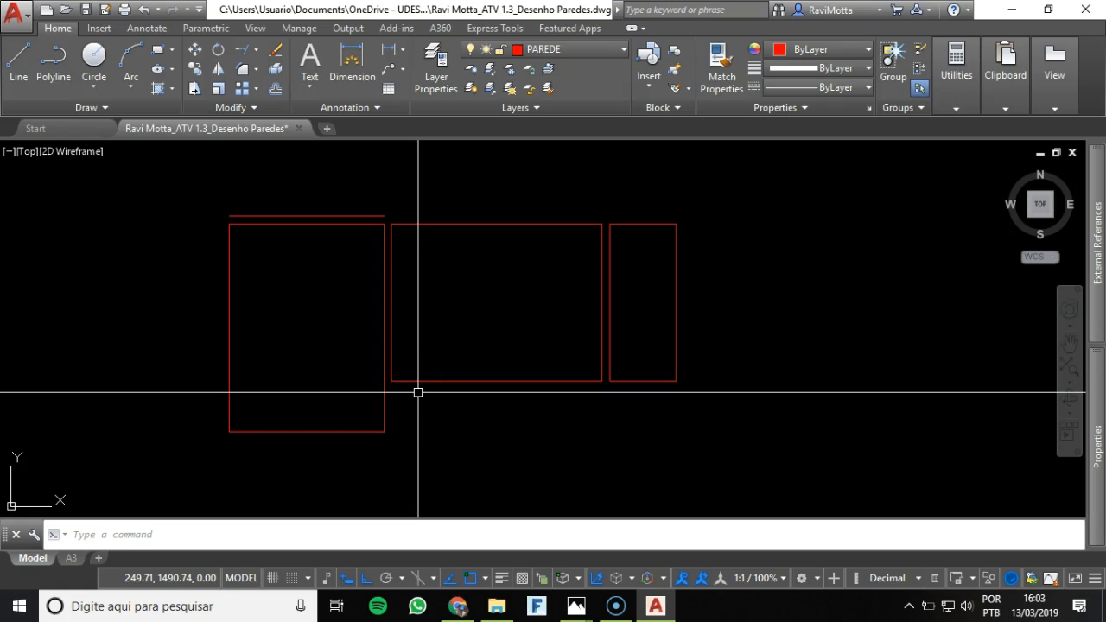
- Offset the office's left and bottom lines 15 outward, using Offset's Through option
type("o")
key("Return")
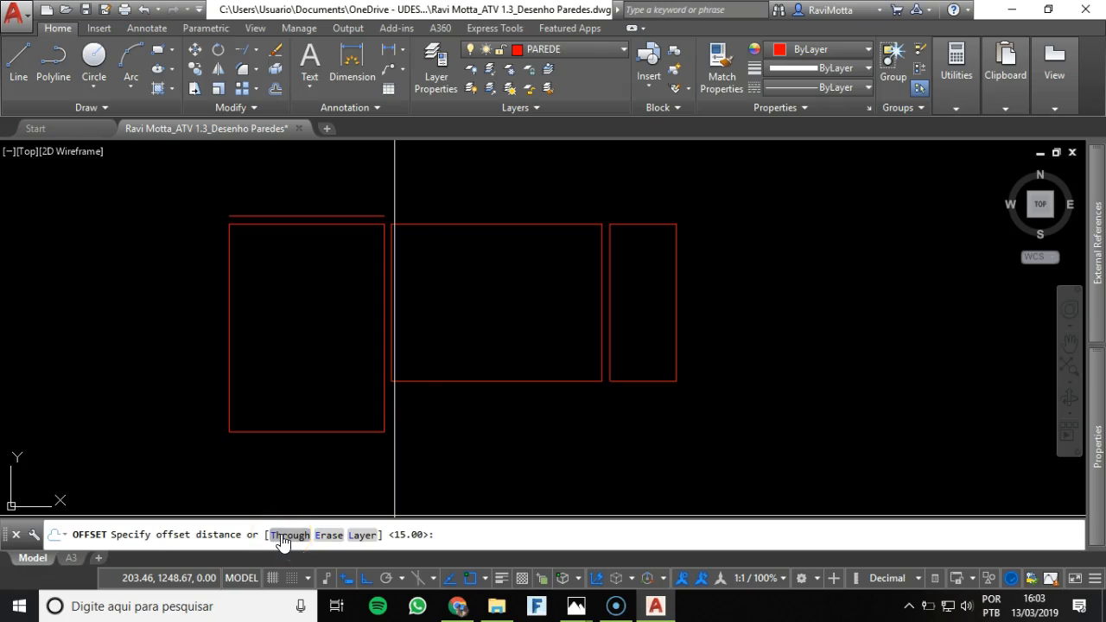
key("Return")
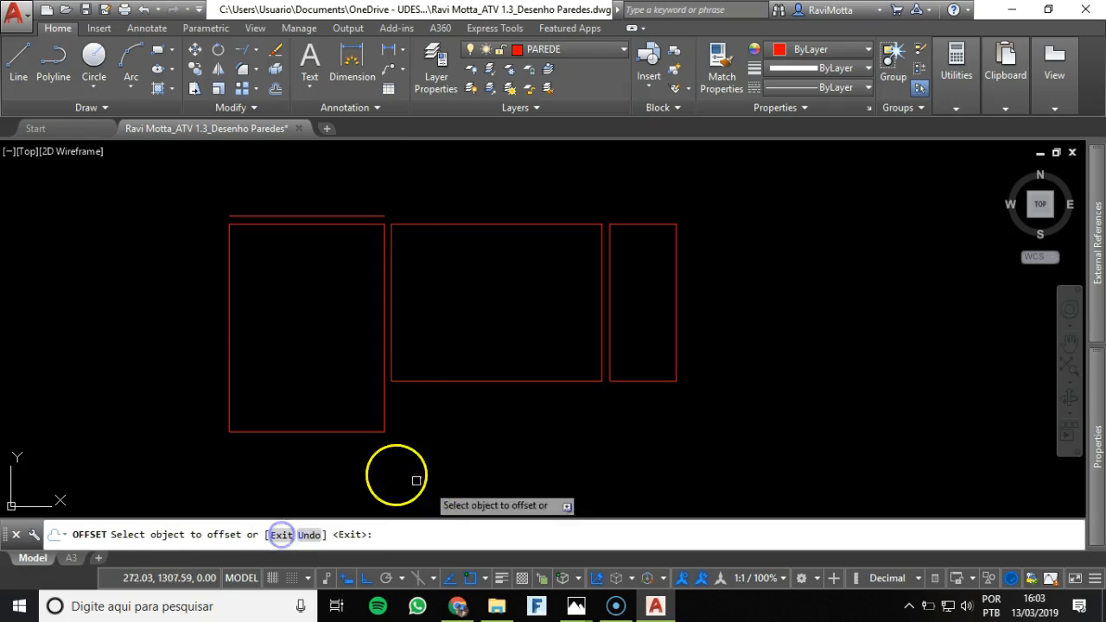
left_click(229, 312)
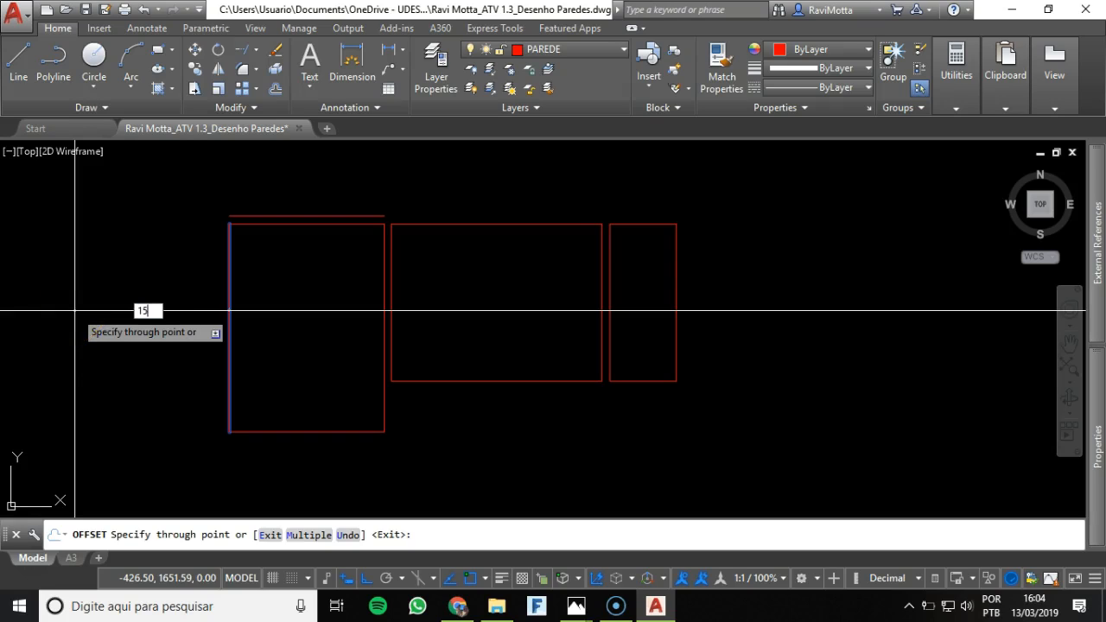
key("Return")
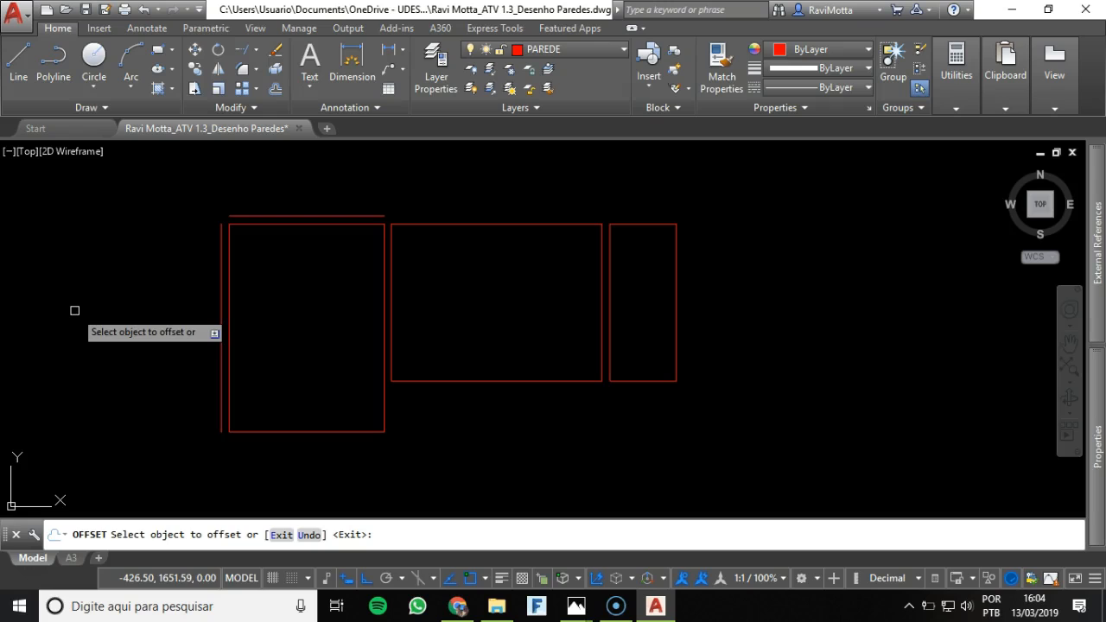
left_click(341, 430)
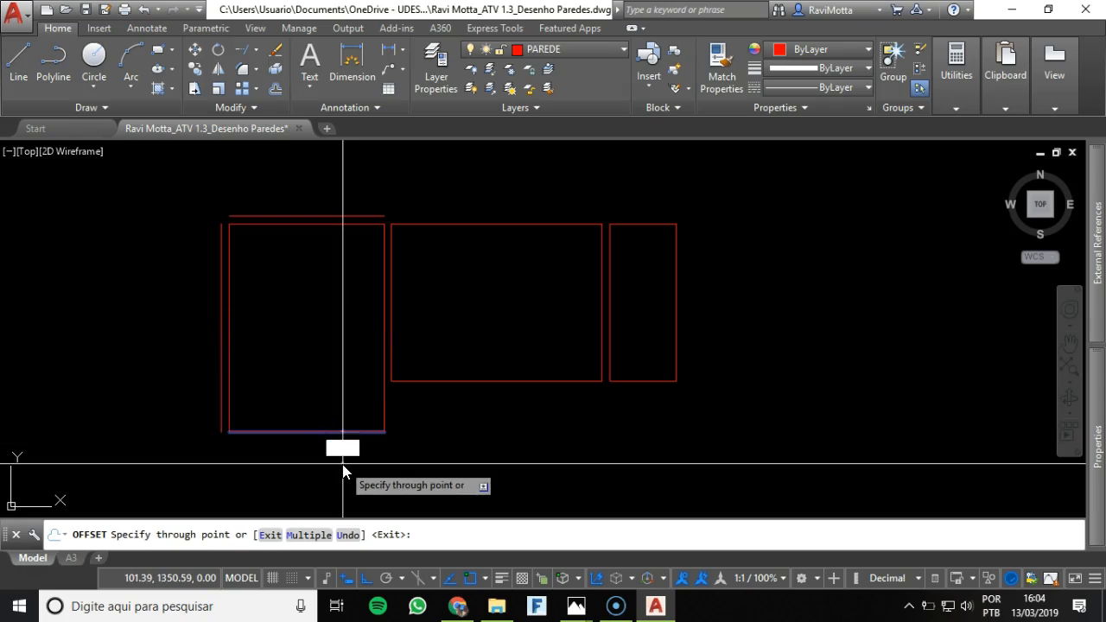
type("15")
key("Return")
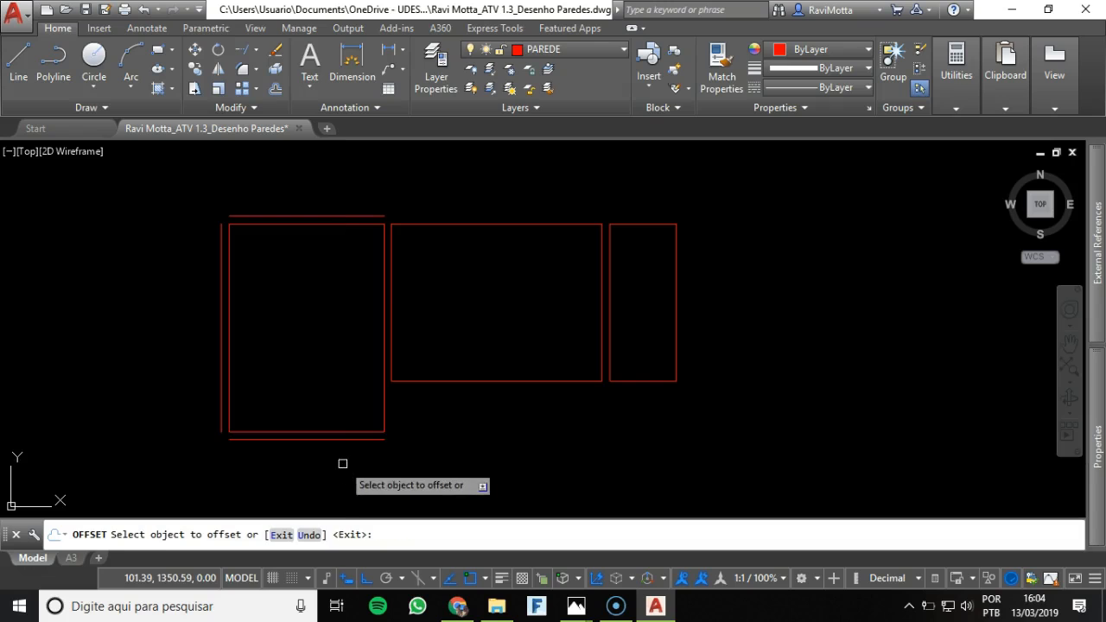
- Offset the bathroom's right line 15 outward and end the Offset command
left_click(678, 269)
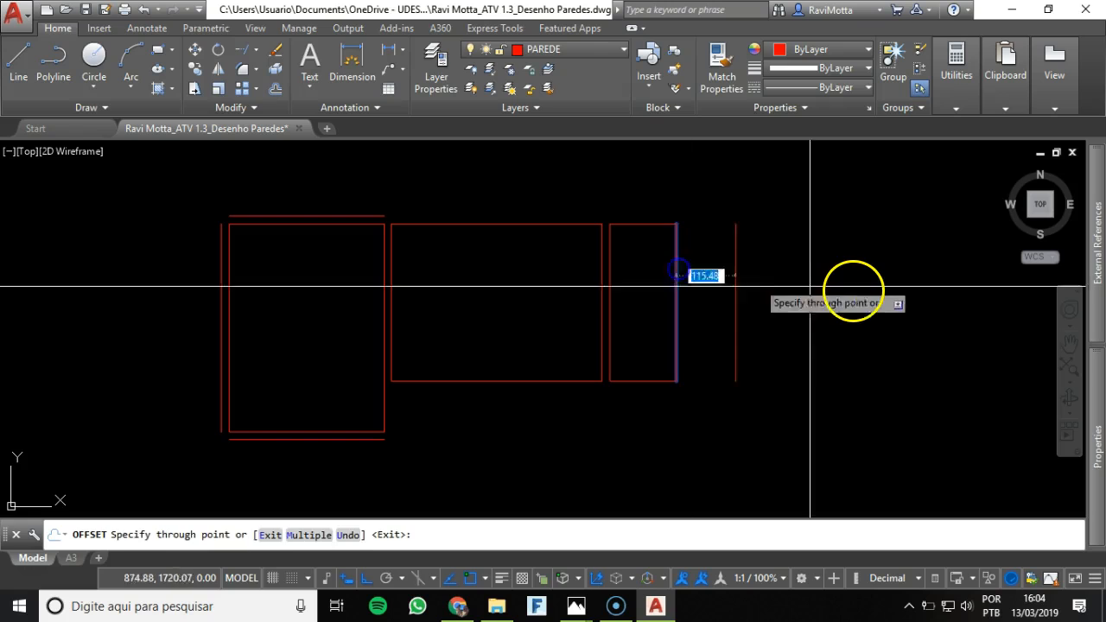
left_click(854, 296)
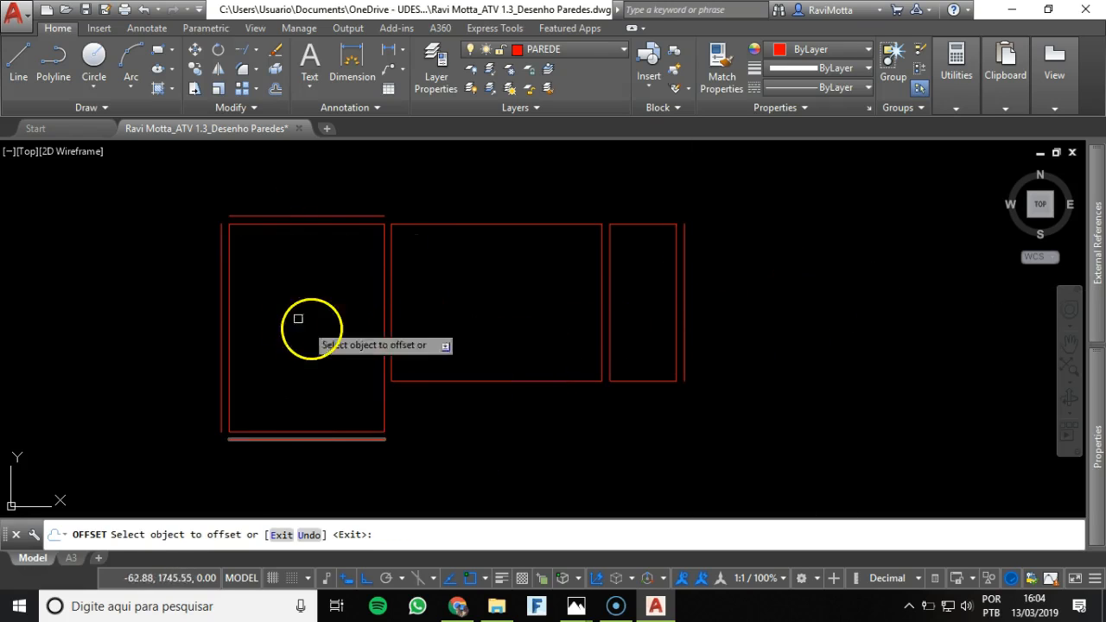
key("Escape")
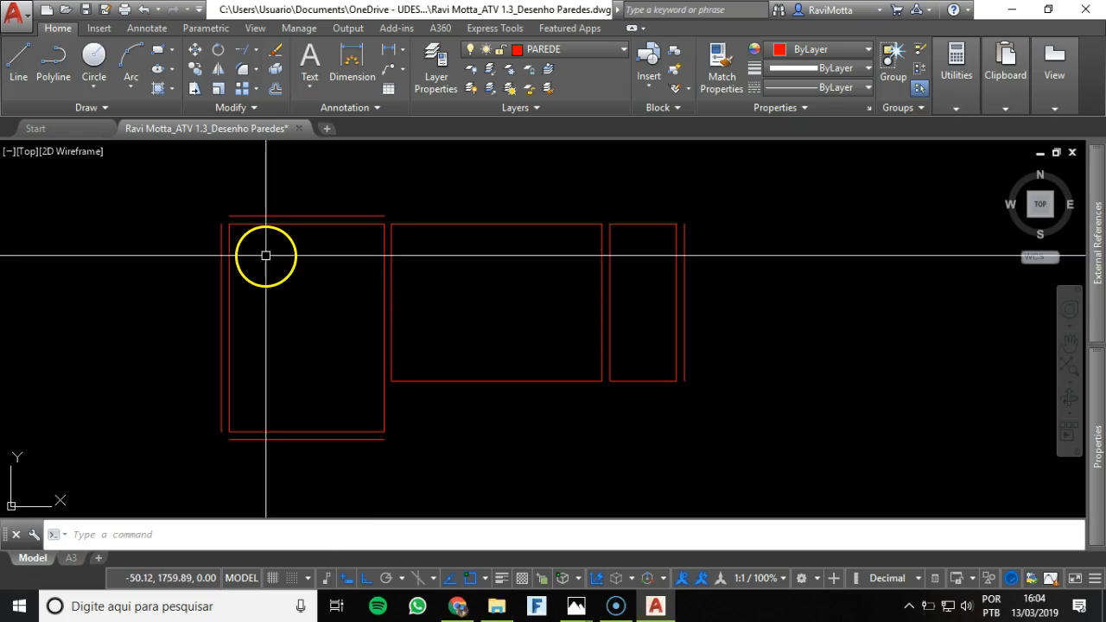
- Fillet the office's outer wall lines so they meet at the upper-left and lower-left corners
left_click(243, 68)
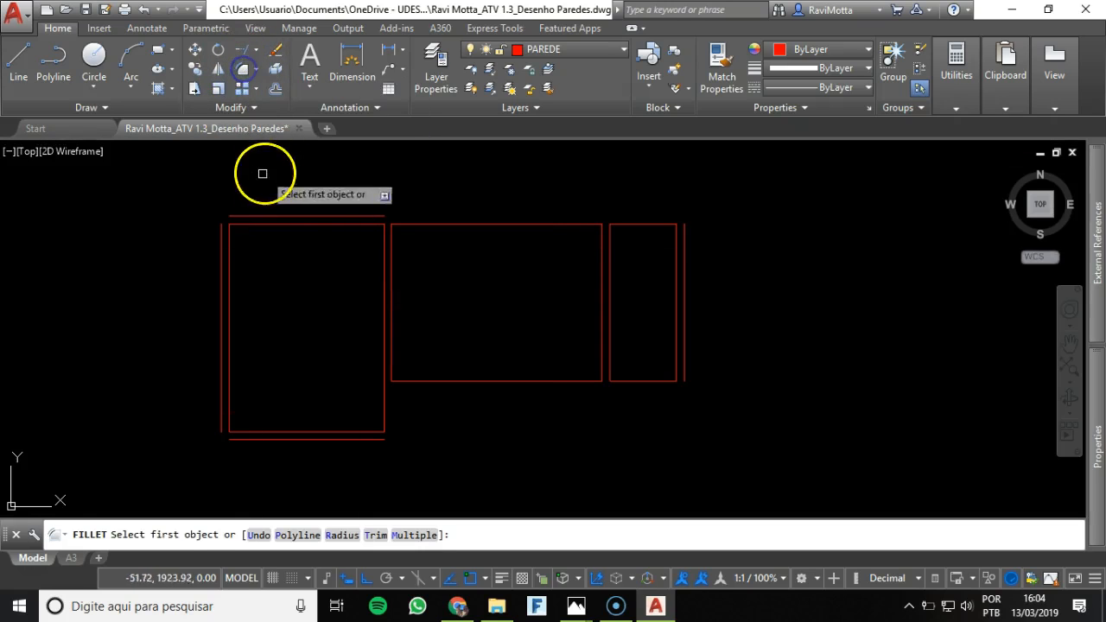
left_click(247, 216)
left_click(222, 238)
right_click(210, 395)
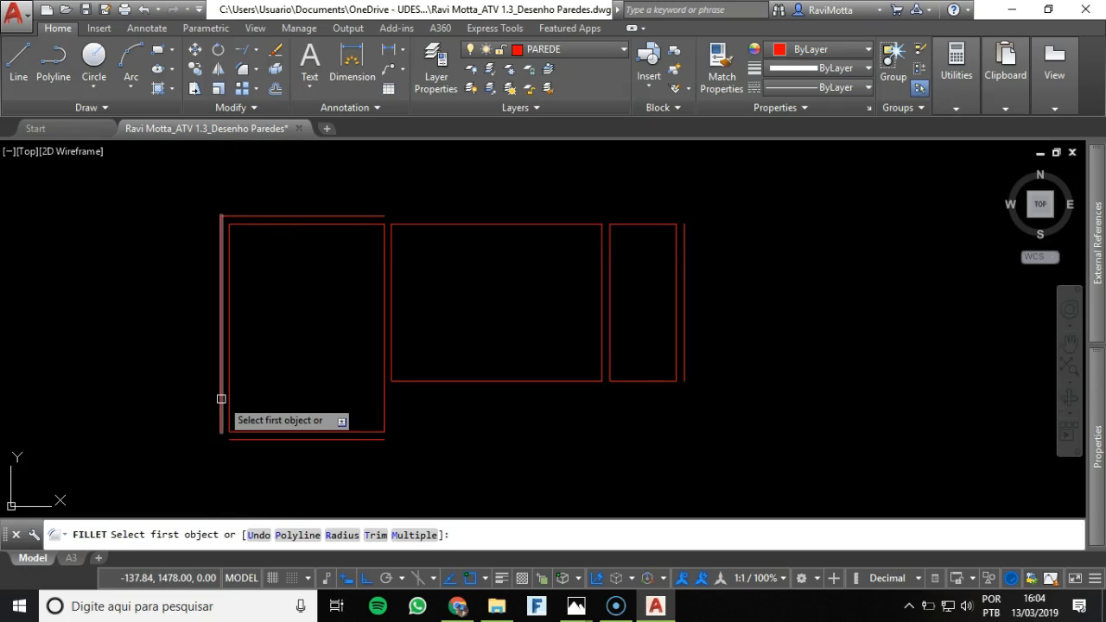
left_click(221, 398)
left_click(250, 438)
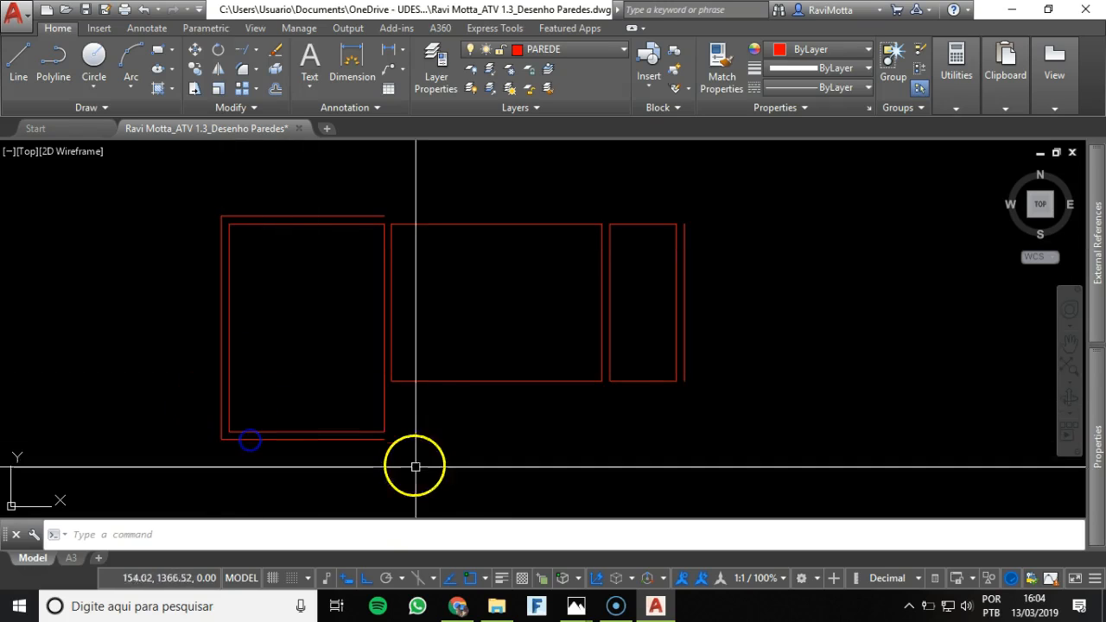
- Fillet the office's outer top line with the bathroom's outer right line to close the upper-right corner
left_click(683, 250)
left_click(337, 215)
key("Escape")
key("Return")
left_click(346, 215)
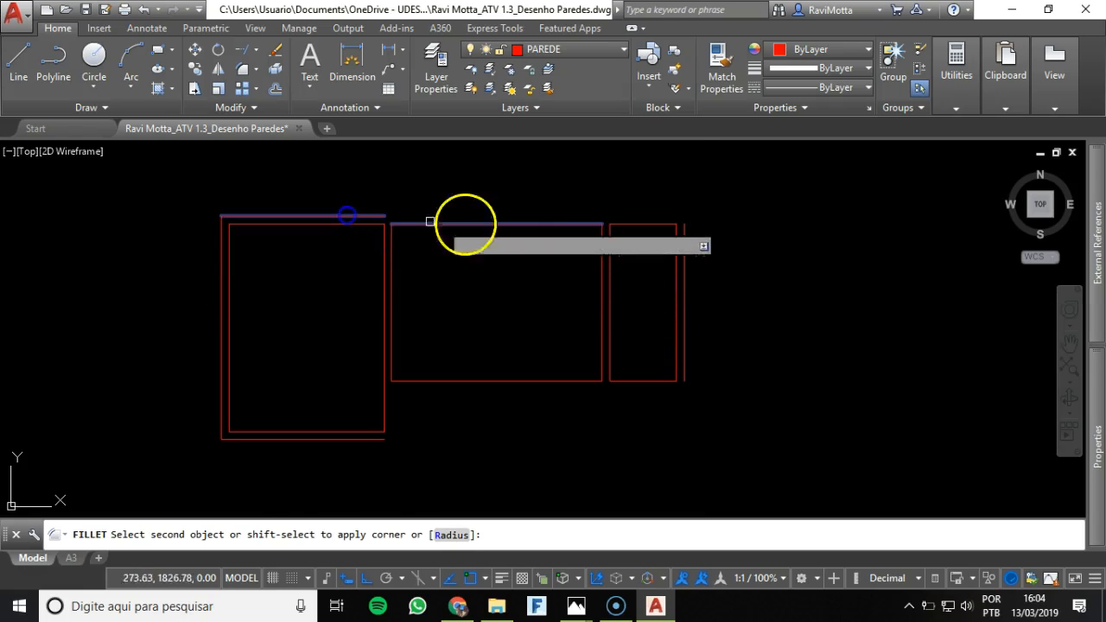
left_click(683, 274)
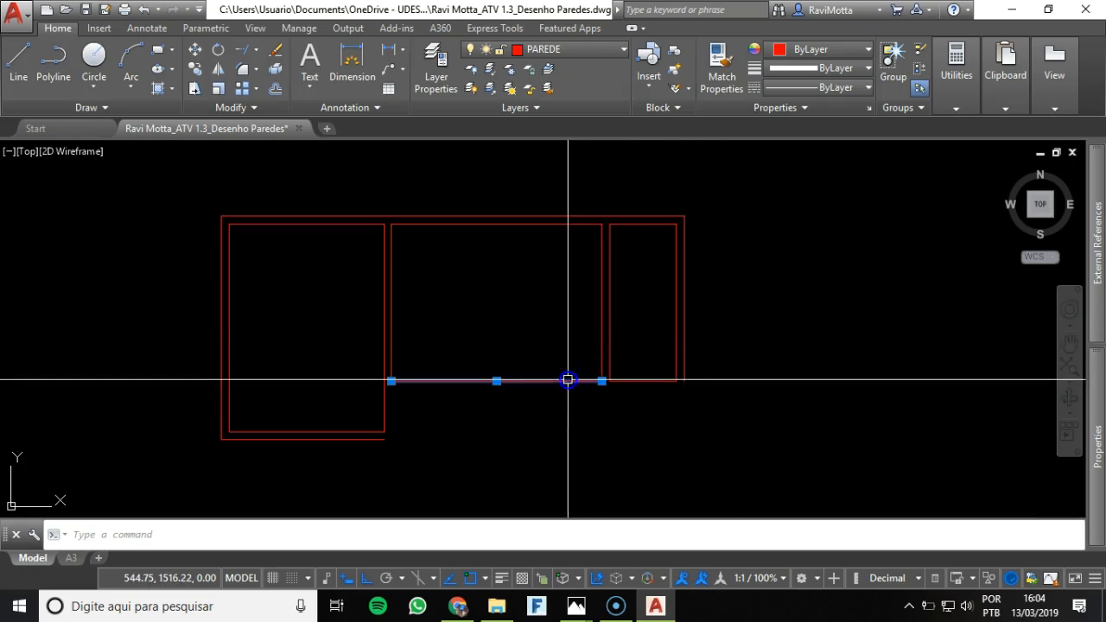
- Copy the middle room's bottom wall line 15 straight down
left_click(196, 76)
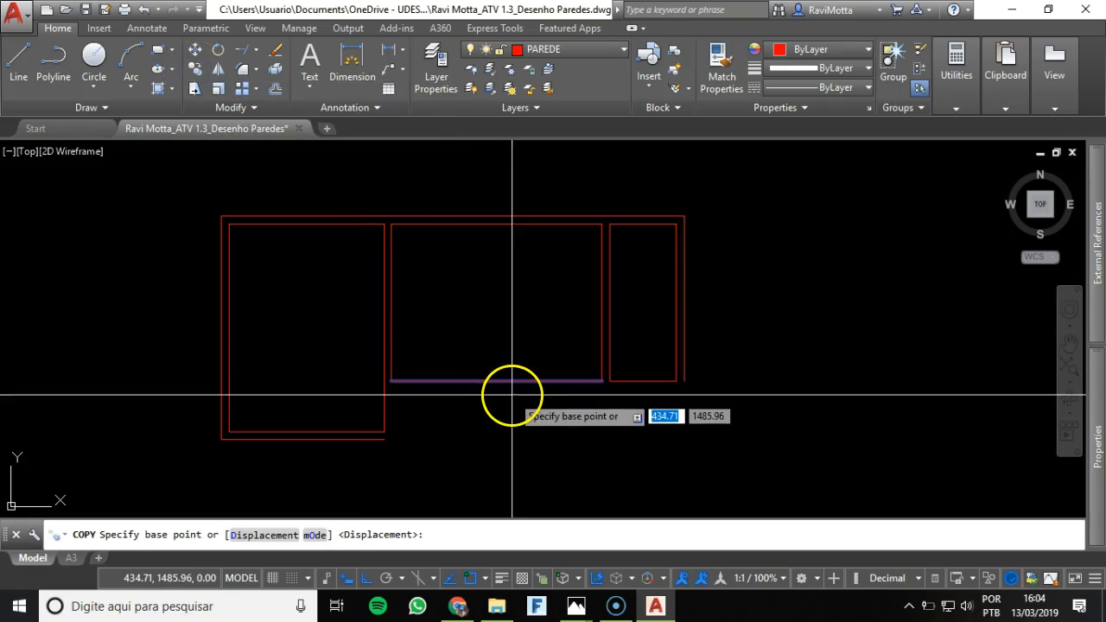
left_click(602, 381)
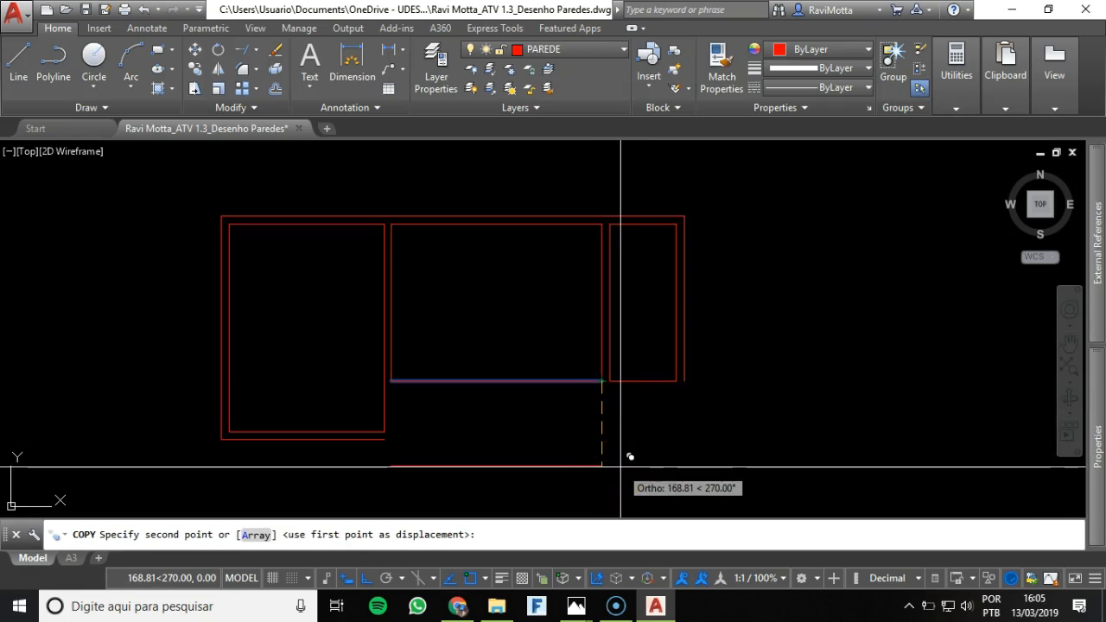
type("1")
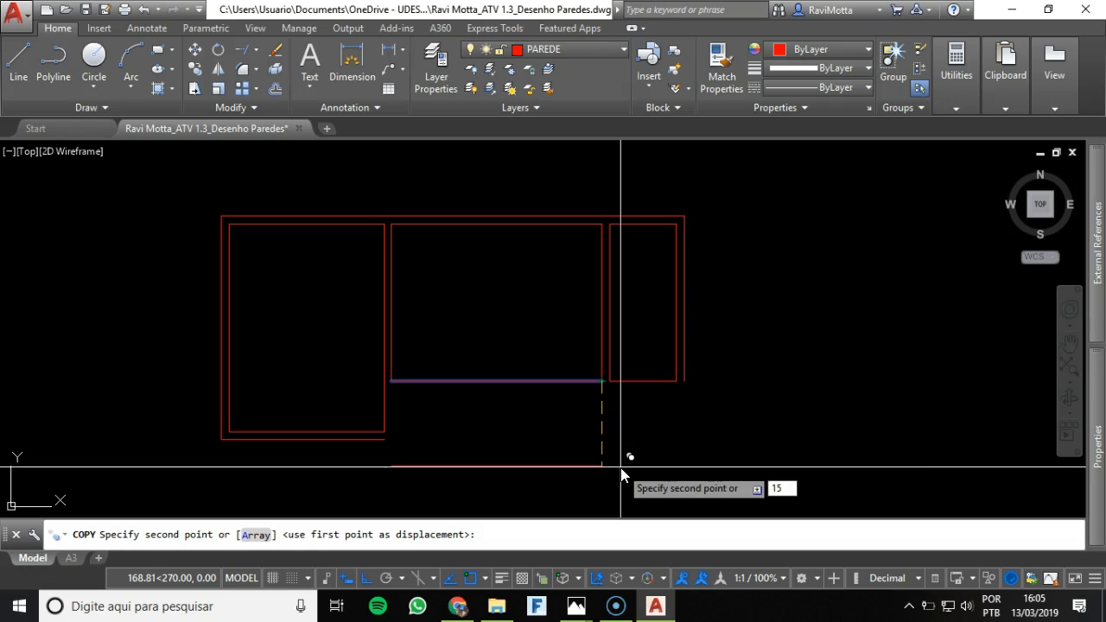
type("5")
key("Return")
key("Return")
- Fillet the copied bottom line with the bathroom's outer right line to close the lower-right corner
scroll(531, 396, "up", 2)
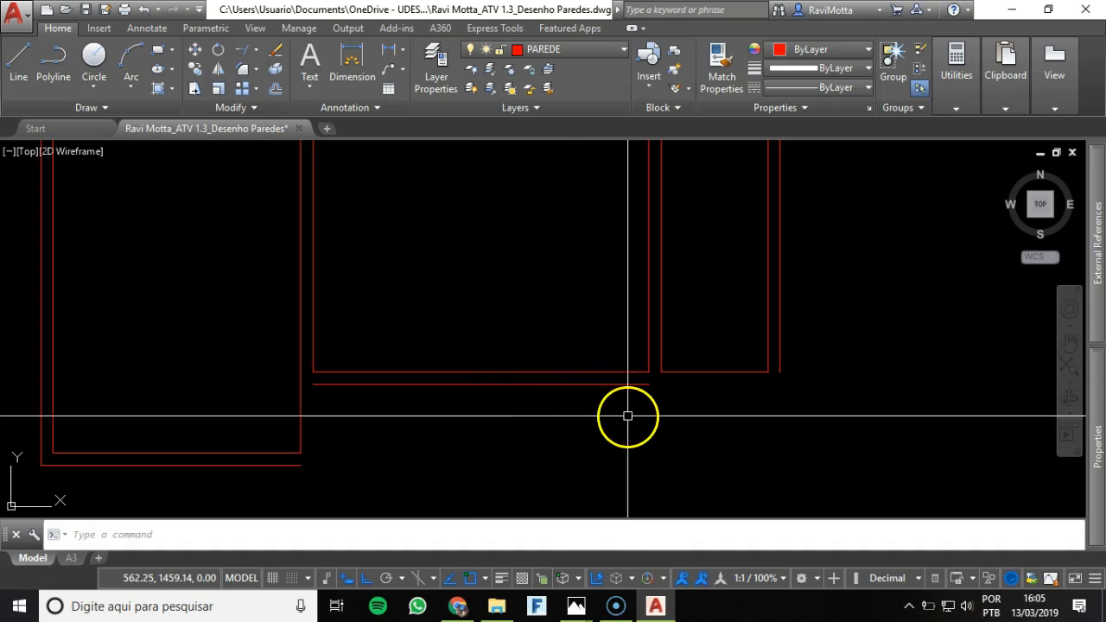
type("f")
key("Return")
left_click(617, 383)
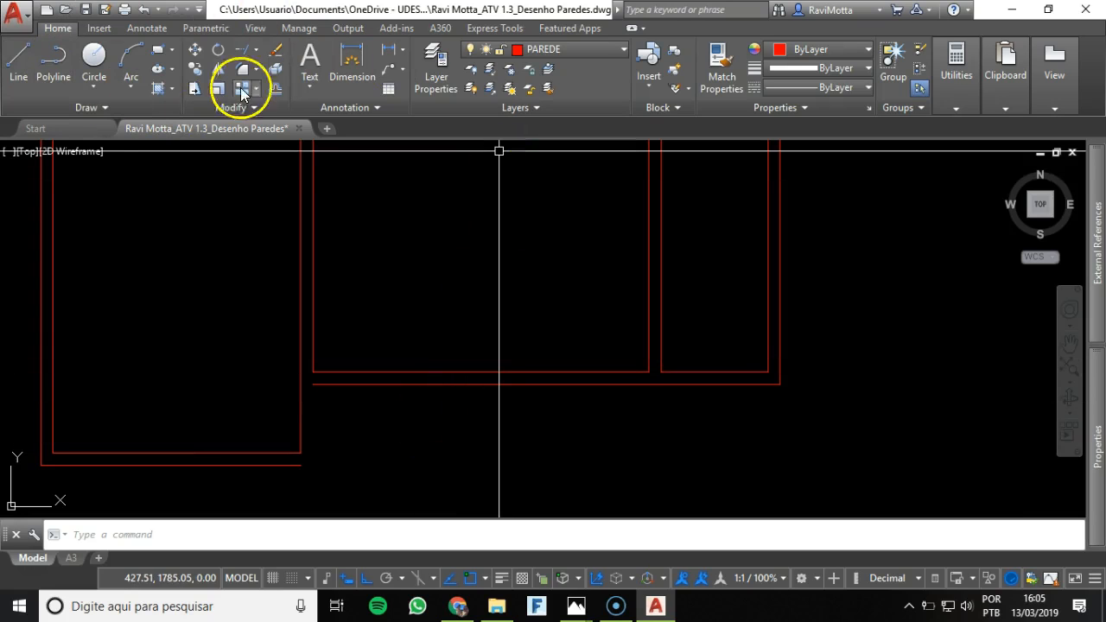
- Fillet the middle room's left line with the office's outer bottom line to close the office's lower-right corner
scroll(446, 313, "down", 5)
scroll(424, 320, "up", 5)
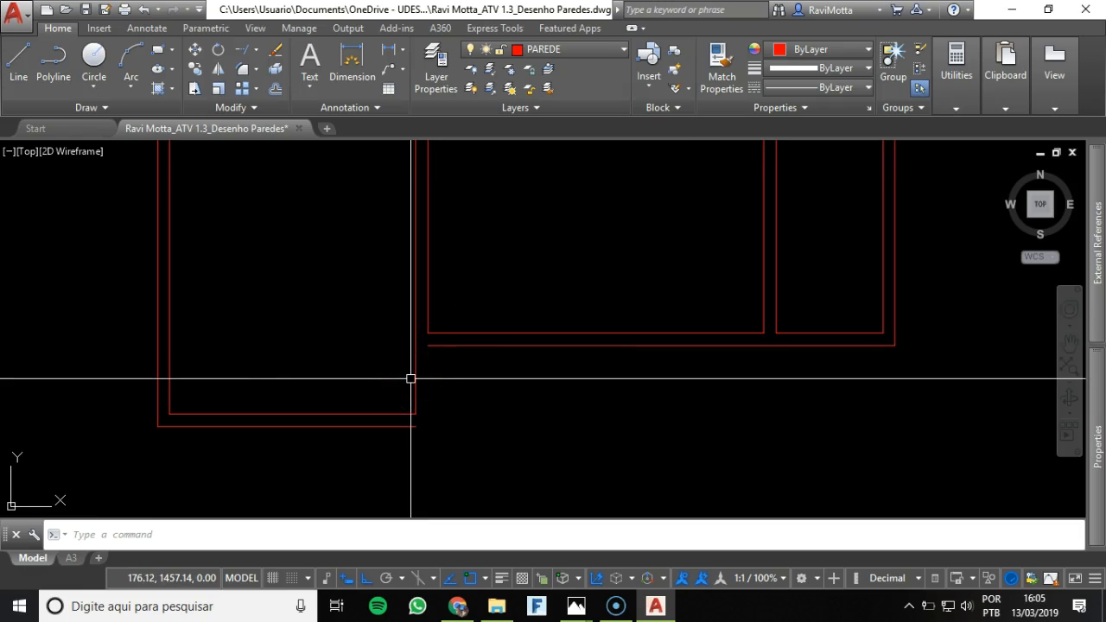
key("Return")
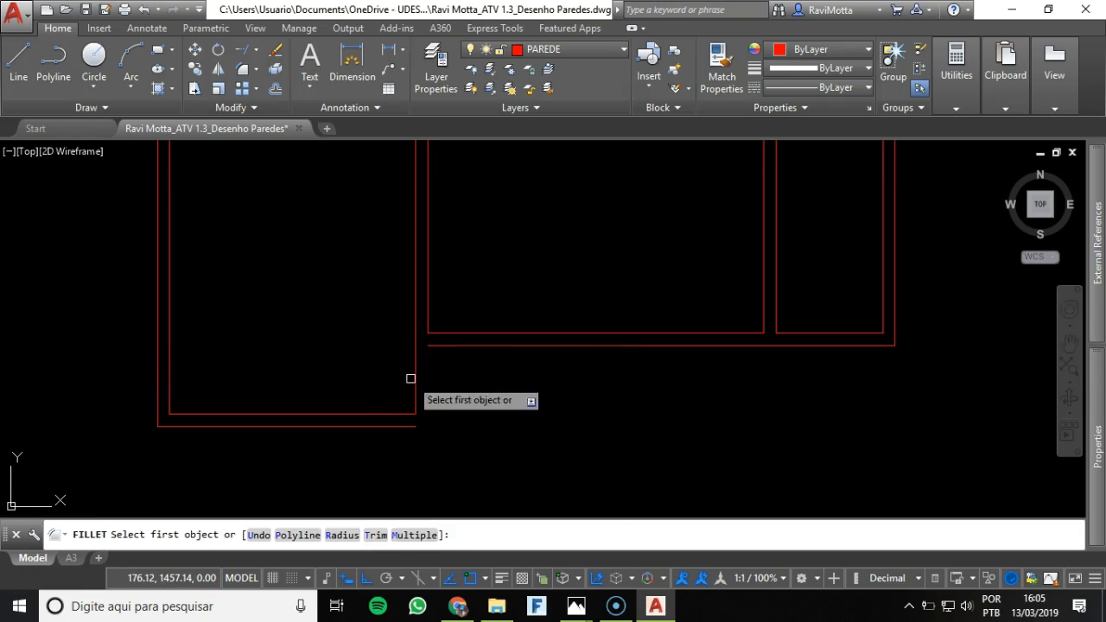
left_click(429, 298)
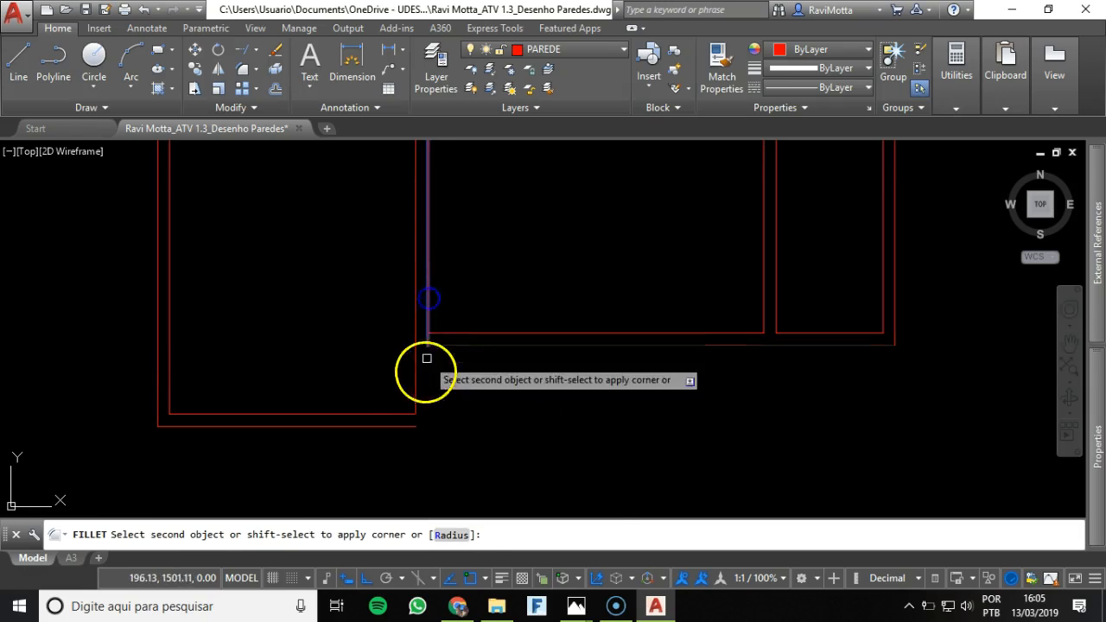
left_click(397, 429)
- Trim the middle room's left line between its inner and outer bottom wall lines, using both as cutting edges
scroll(415, 337, "up", 5)
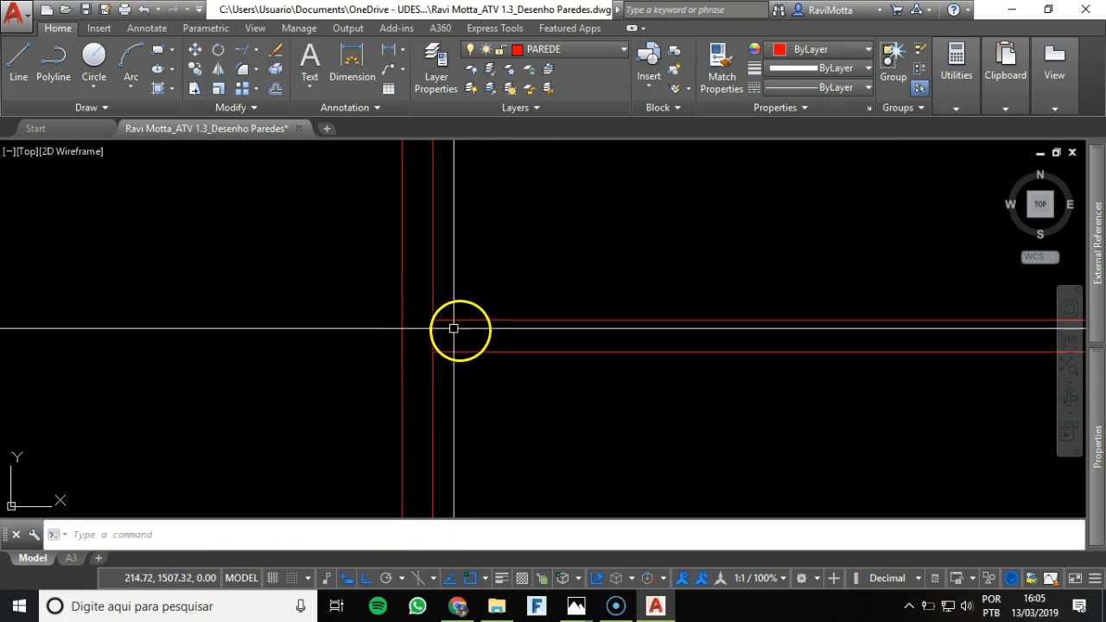
scroll(438, 314, "up", 2)
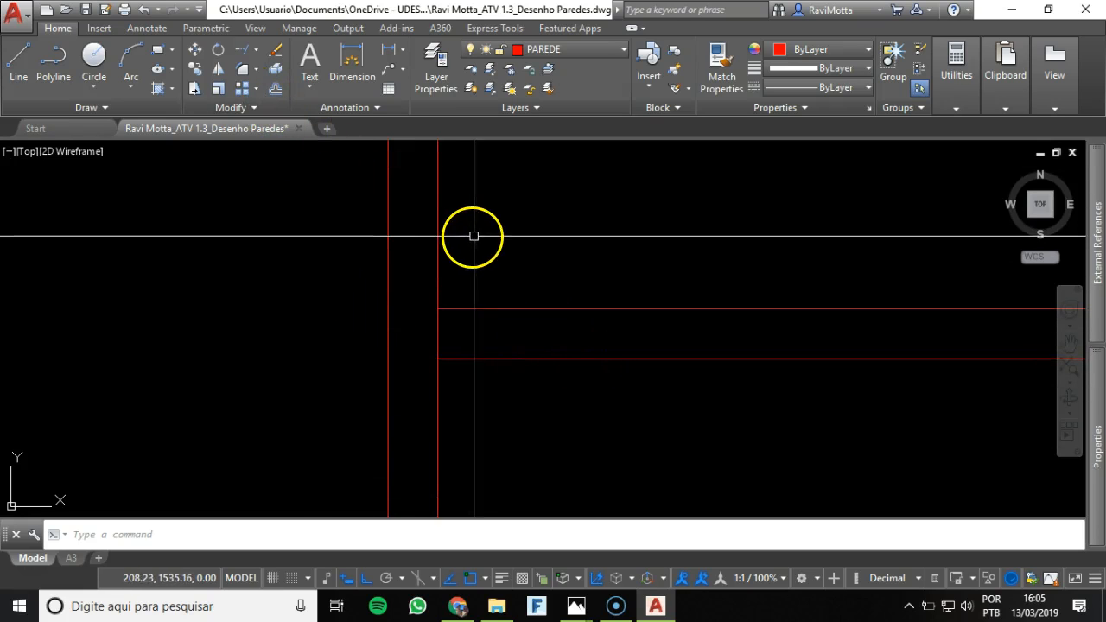
type("r")
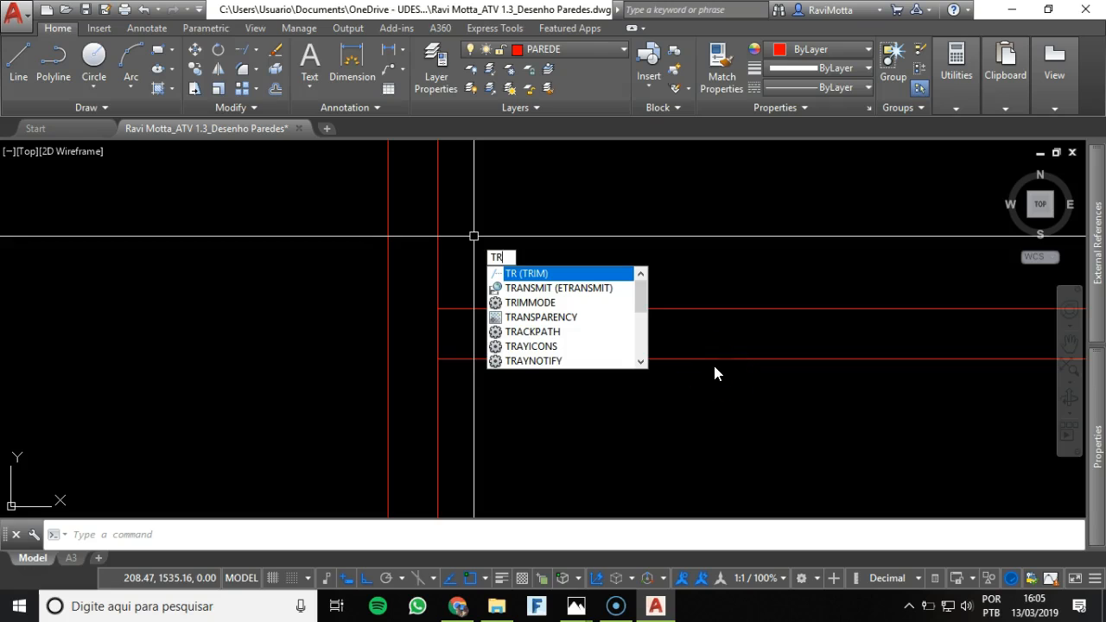
key("Return")
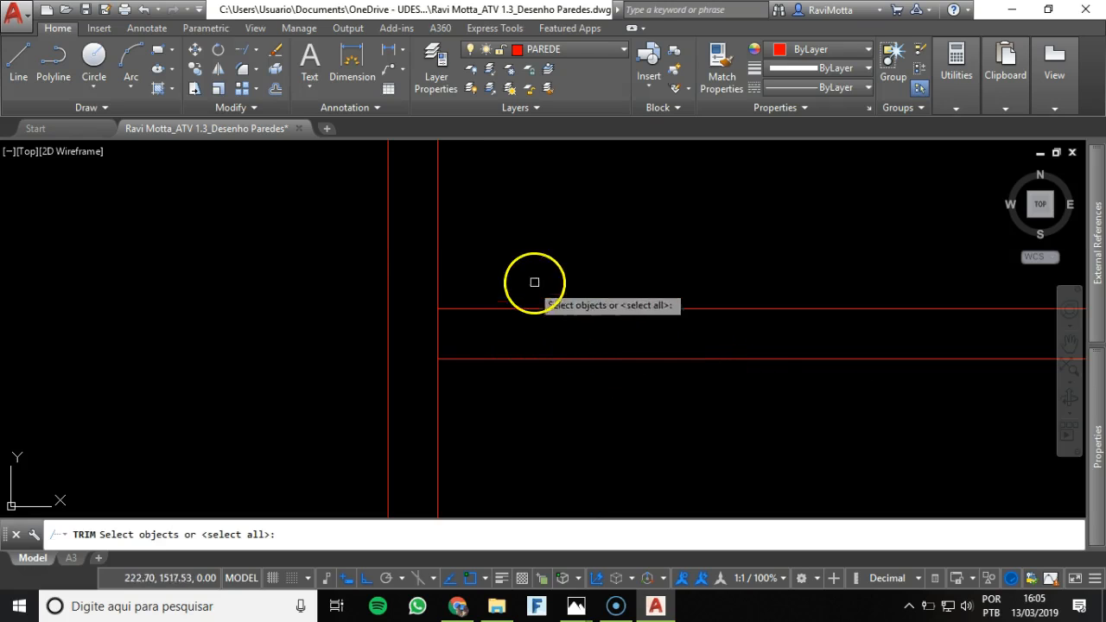
left_click(572, 259)
left_click(534, 404)
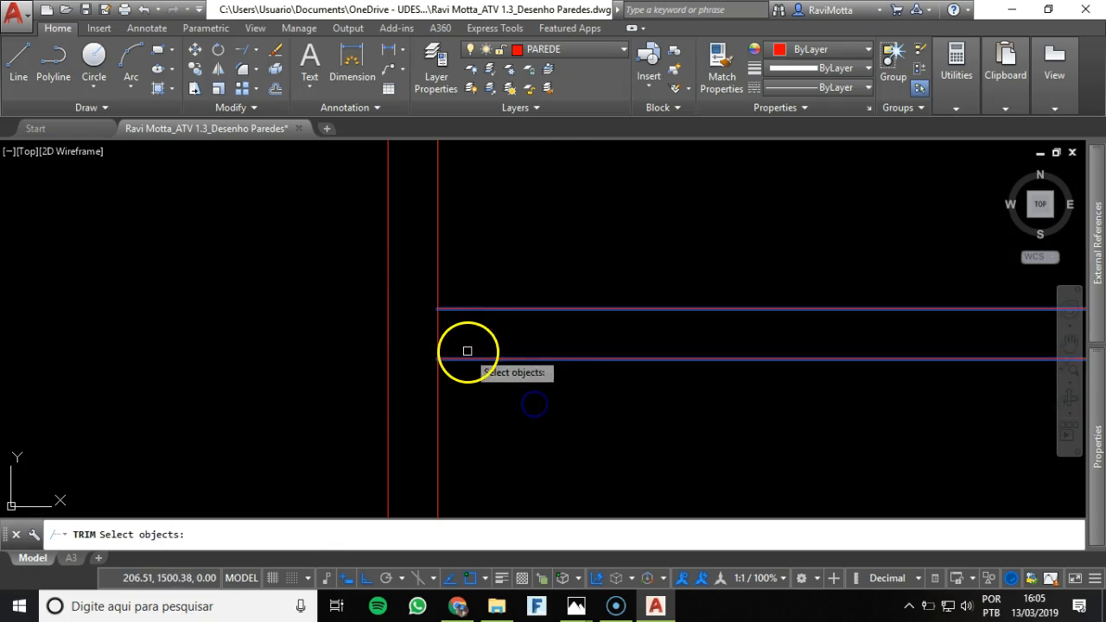
key("Return")
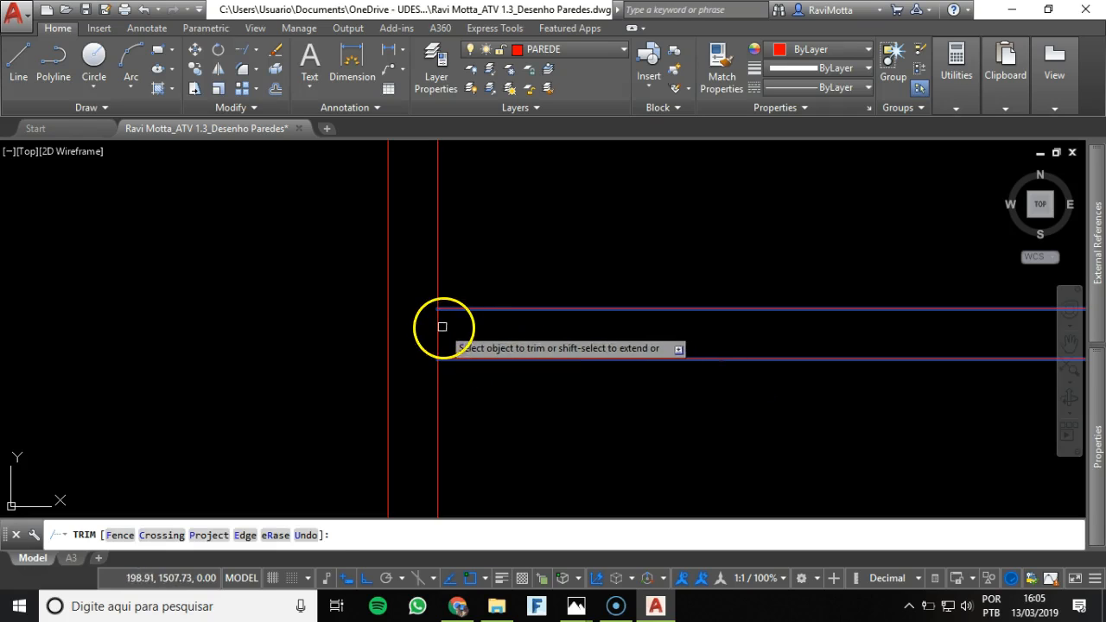
scroll(617, 323, "down", 5)
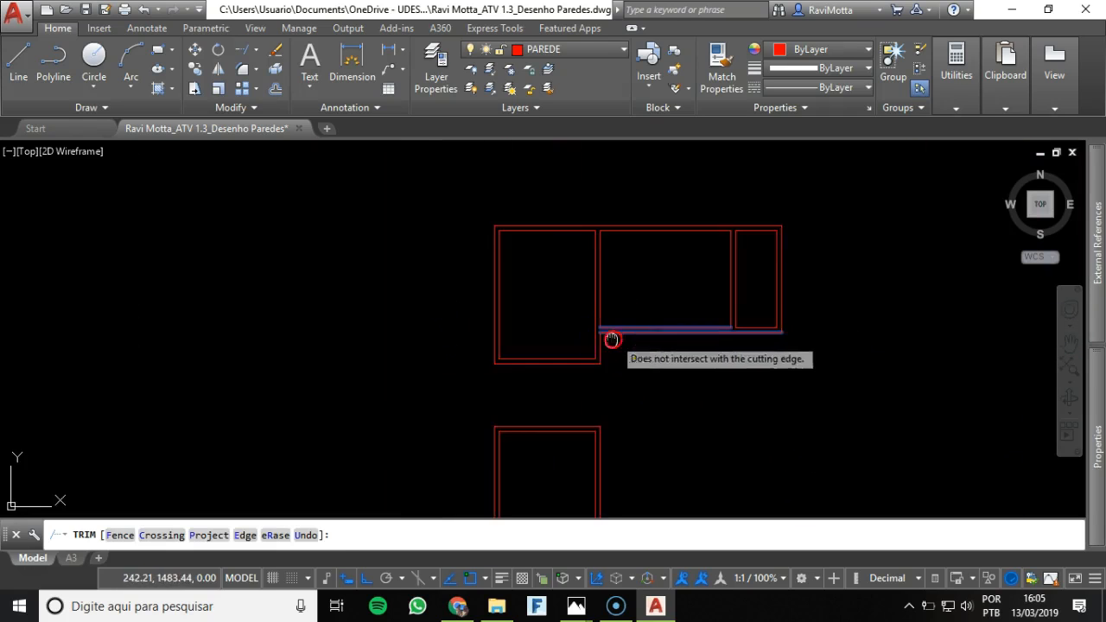
middle_click_drag(647, 363, 610, 353)
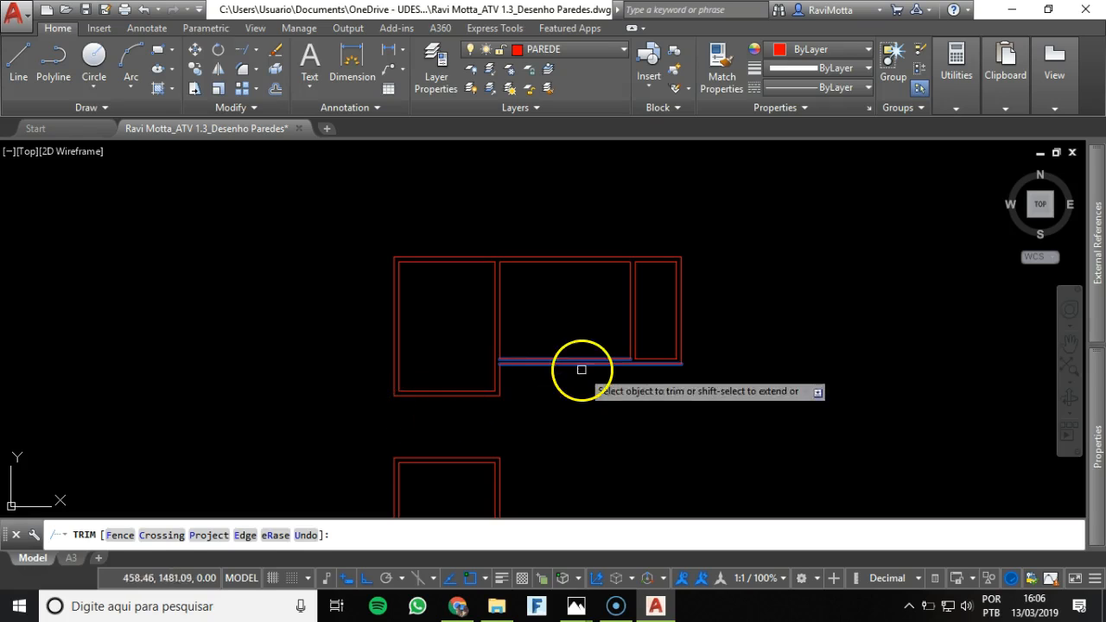
key("Escape")
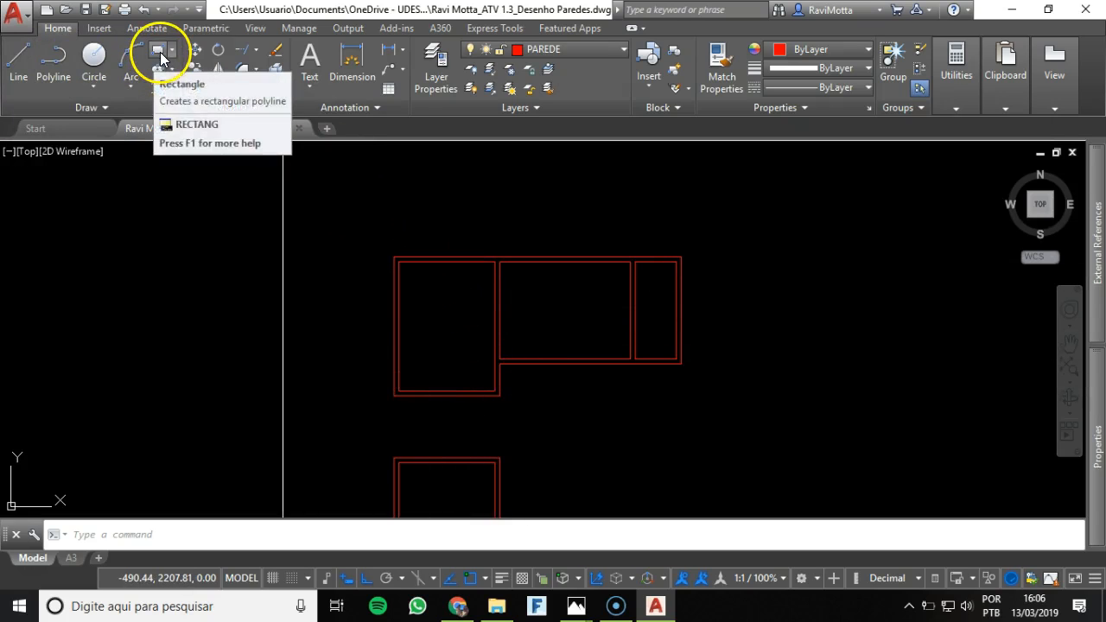
mouse_move(170, 125)
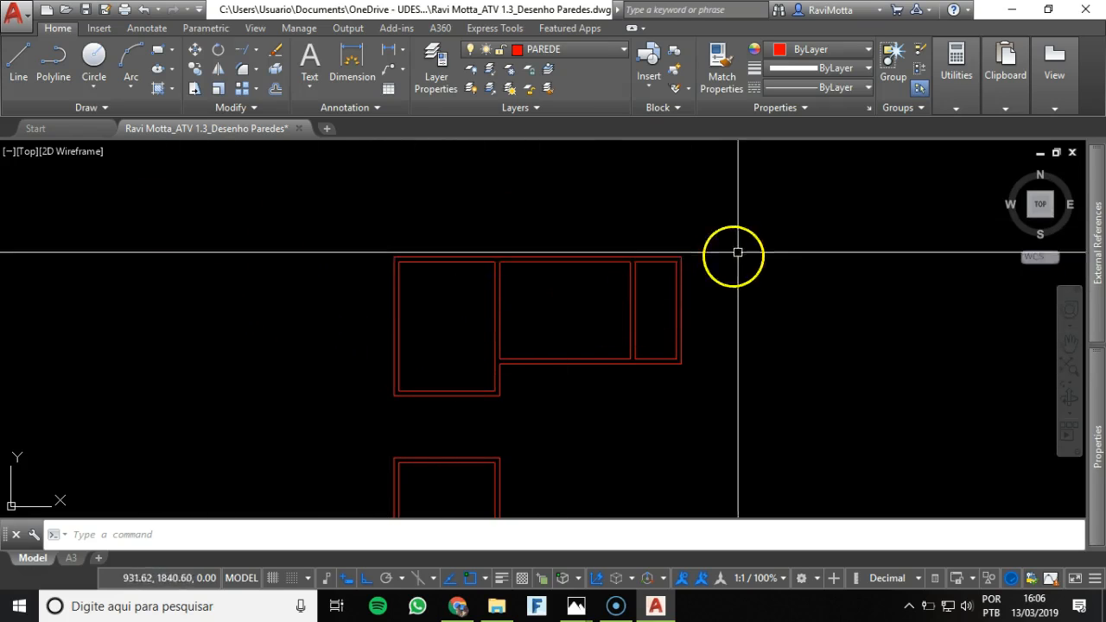
scroll(773, 296, "up", 2)
mouse_move(476, 291)
middle_mouse_down()
mouse_move(579, 284)
mouse_move(592, 309)
middle_mouse_up()
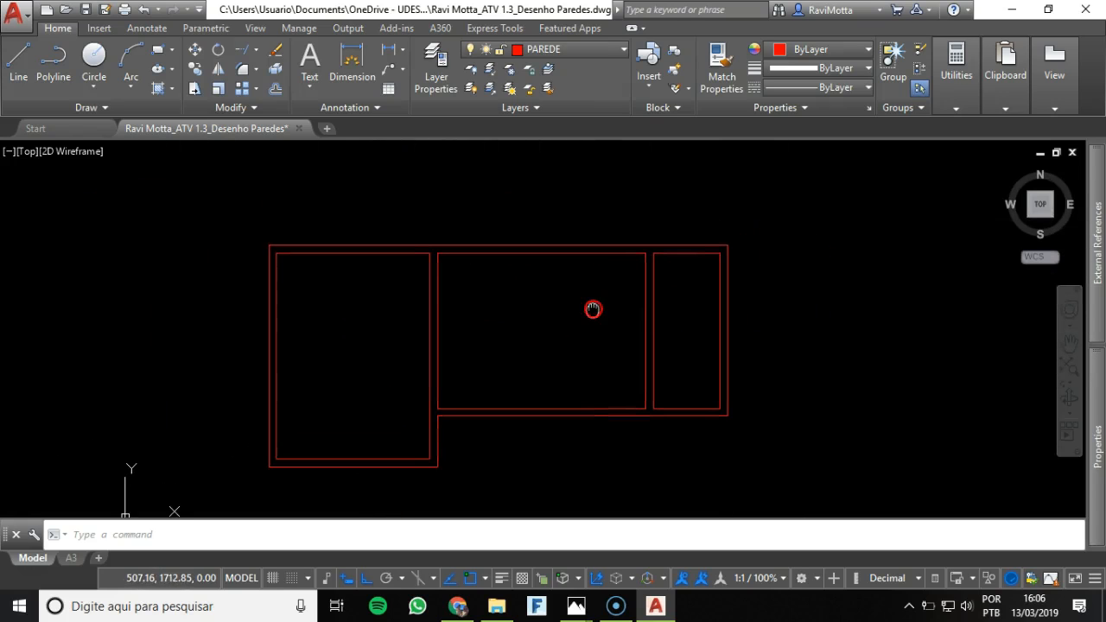